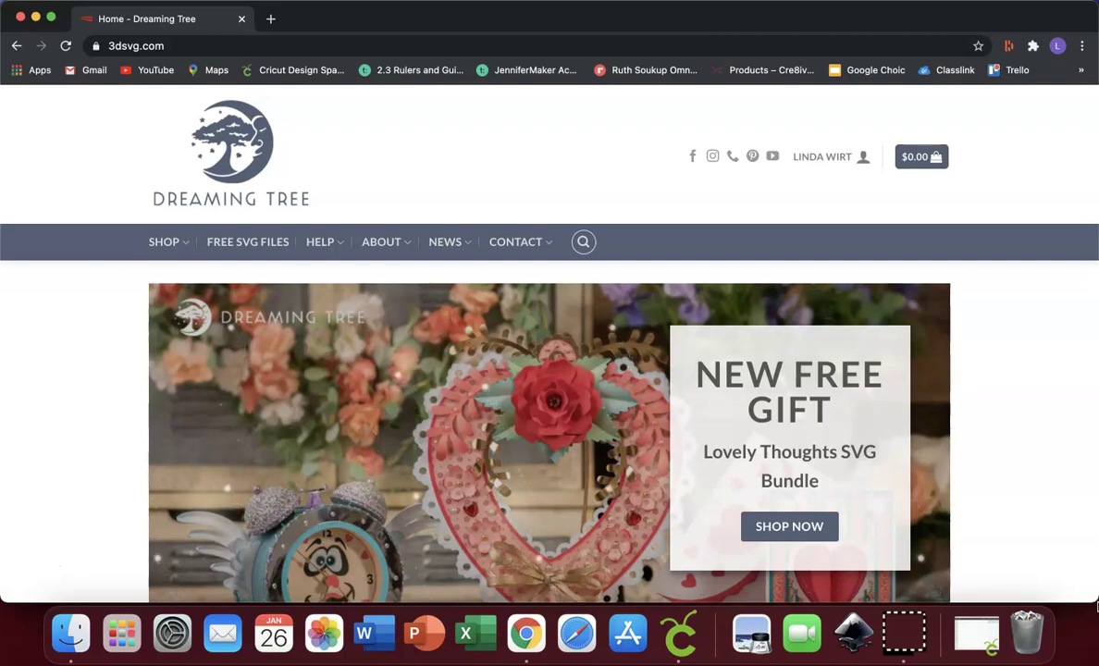
- Open the Dreaming Tree shop and look through its product categories and items
scroll(571, 441, down, 3)
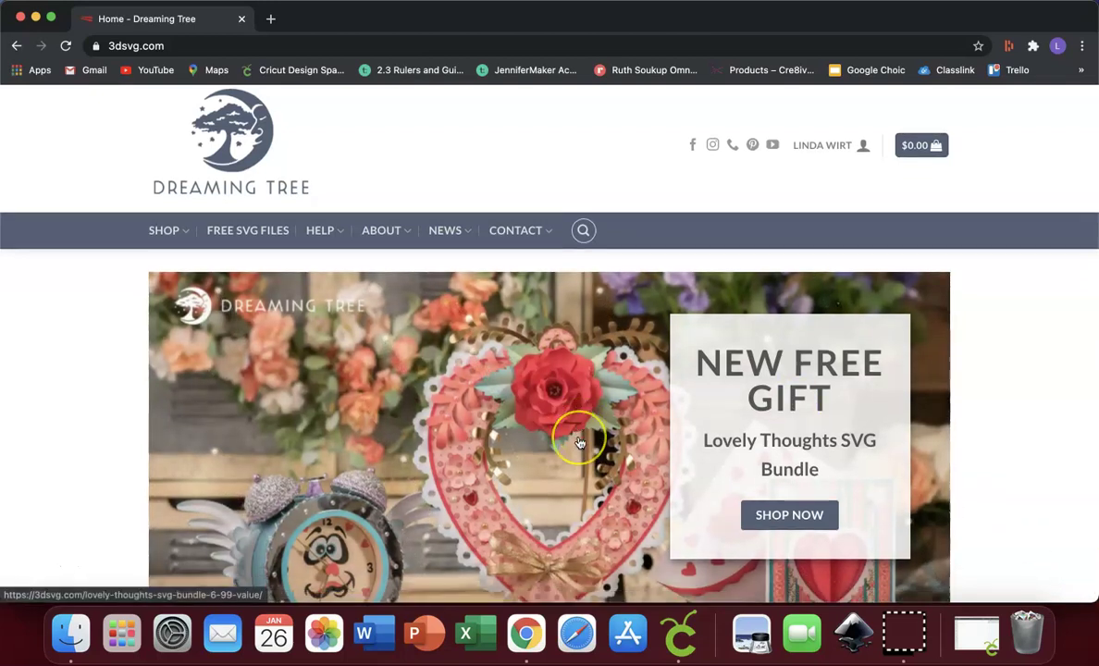
scroll(579, 443, up, 1)
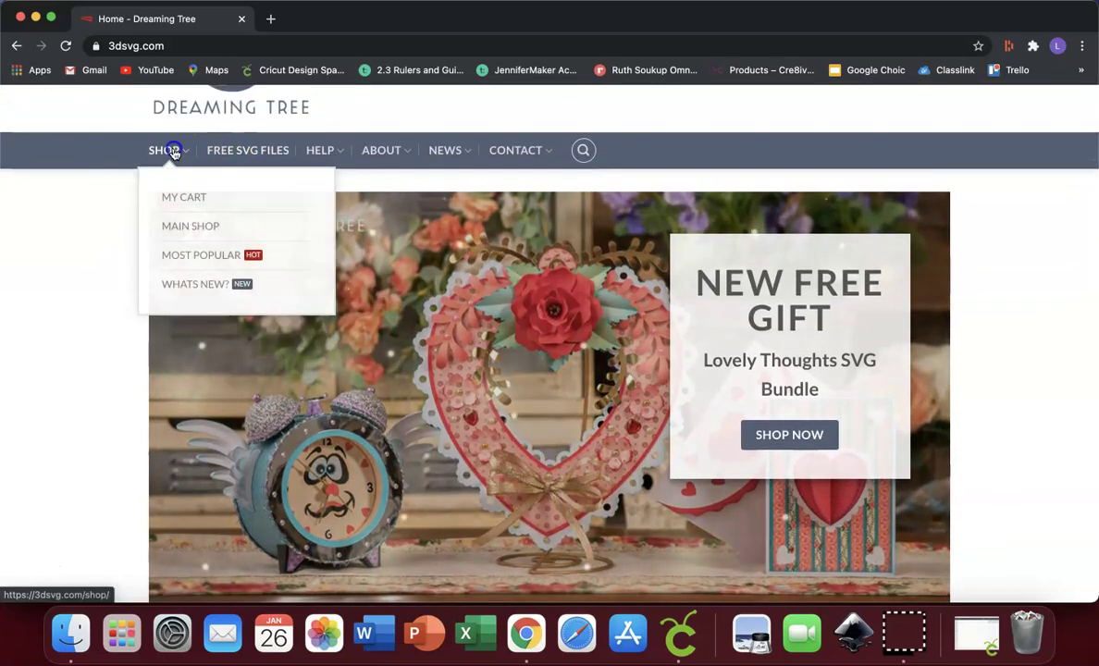
click(167, 150)
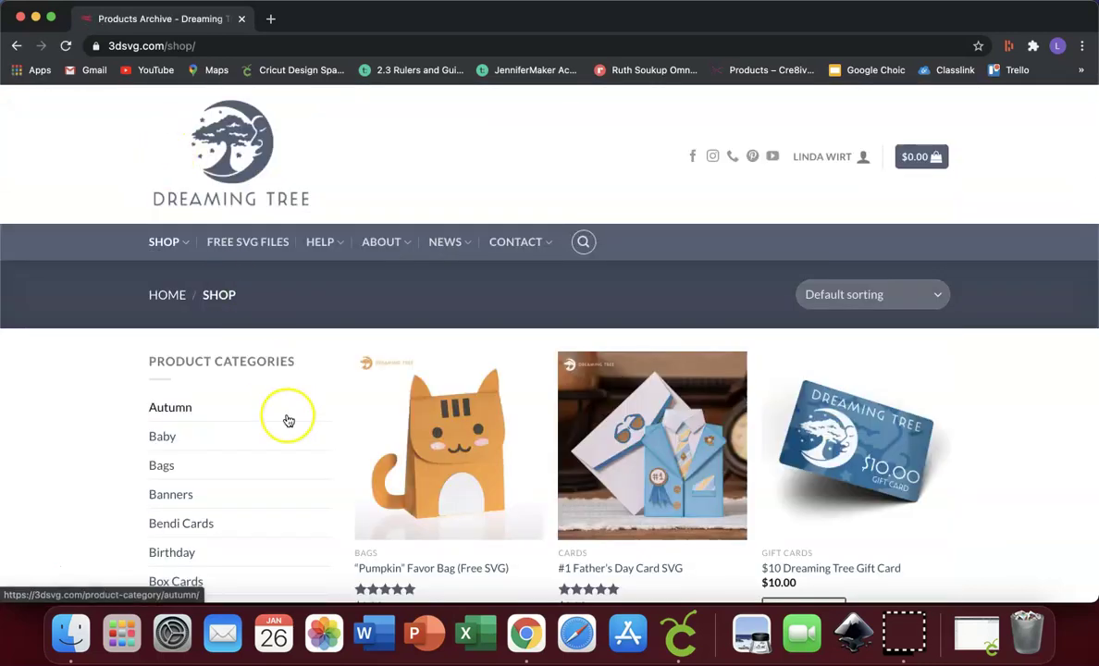
scroll(288, 420, down, 4)
scroll(289, 421, down, 1)
scroll(288, 422, up, 2)
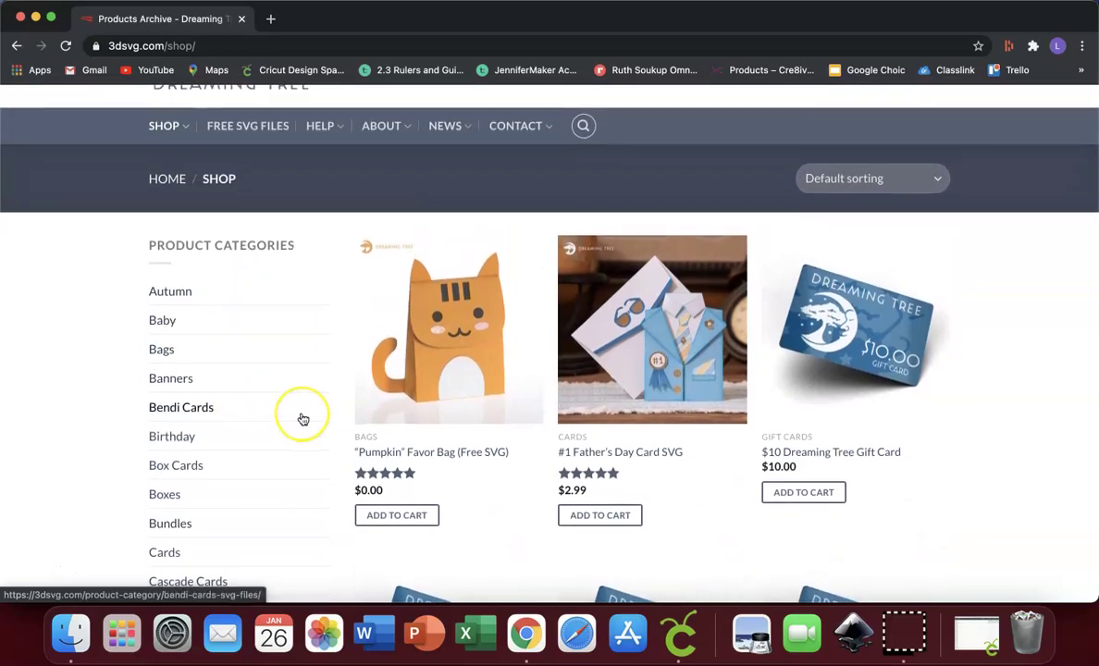
scroll(301, 419, down, 3)
scroll(296, 407, up, 5)
- Open the Free SVG Files section and look through the free designs and its introduction
click(257, 210)
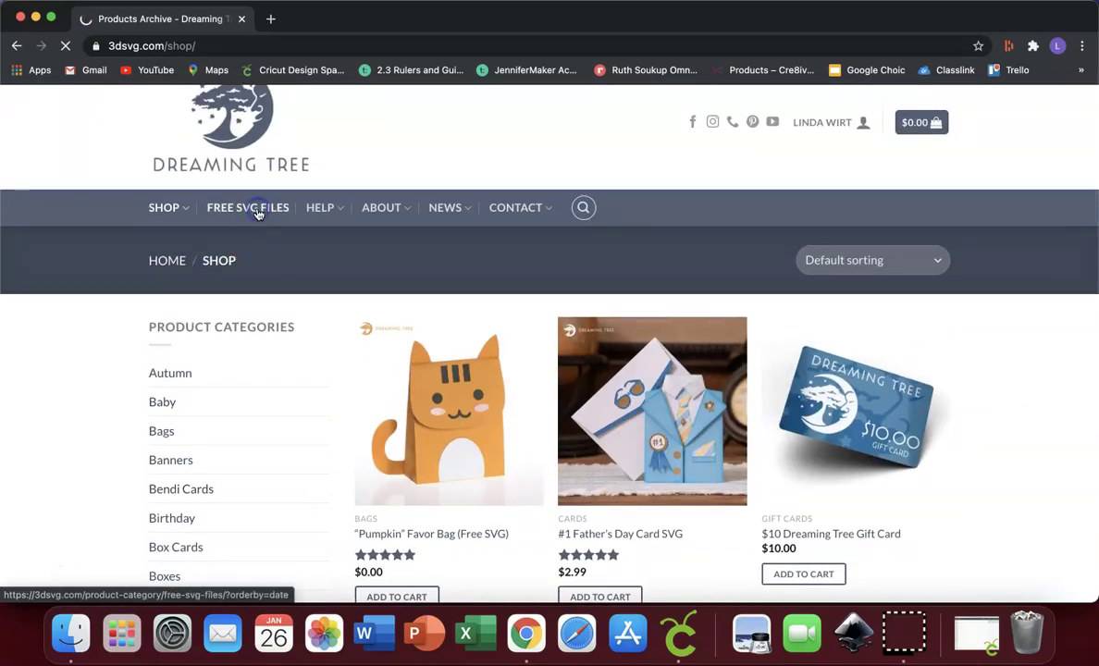
scroll(536, 430, down, 6)
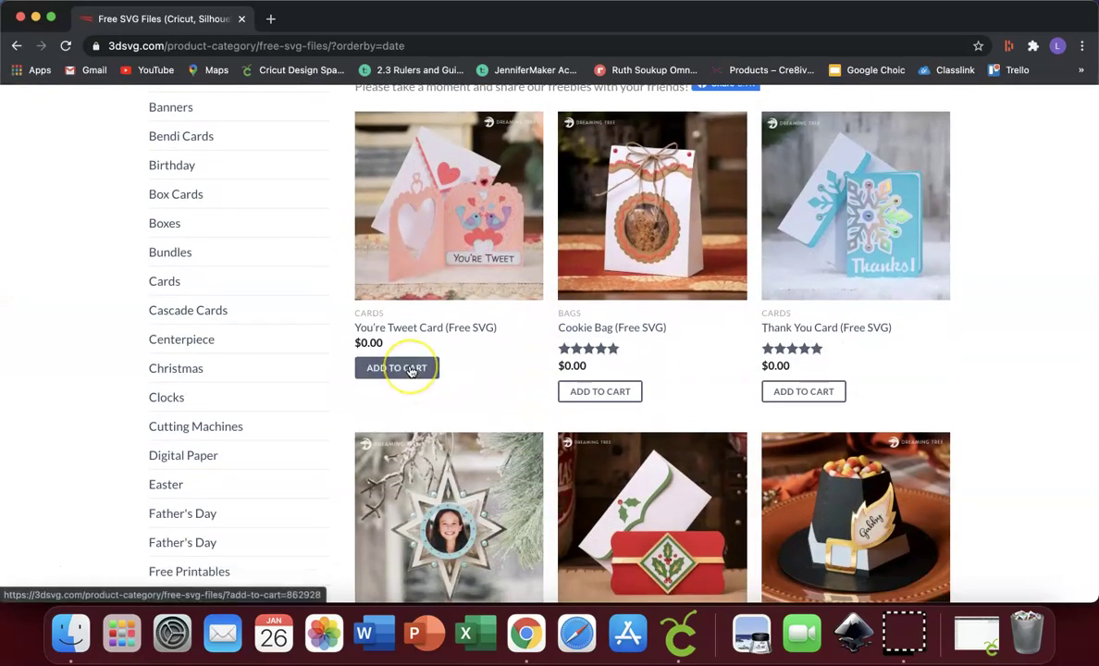
scroll(411, 371, up, 4)
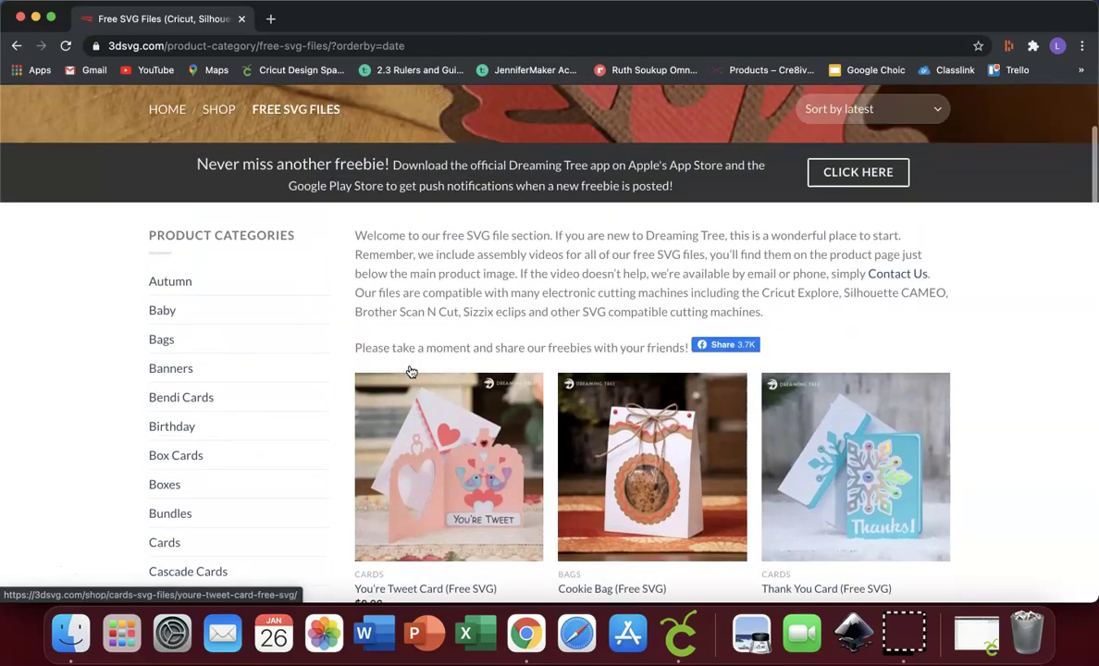
scroll(410, 371, up, 2)
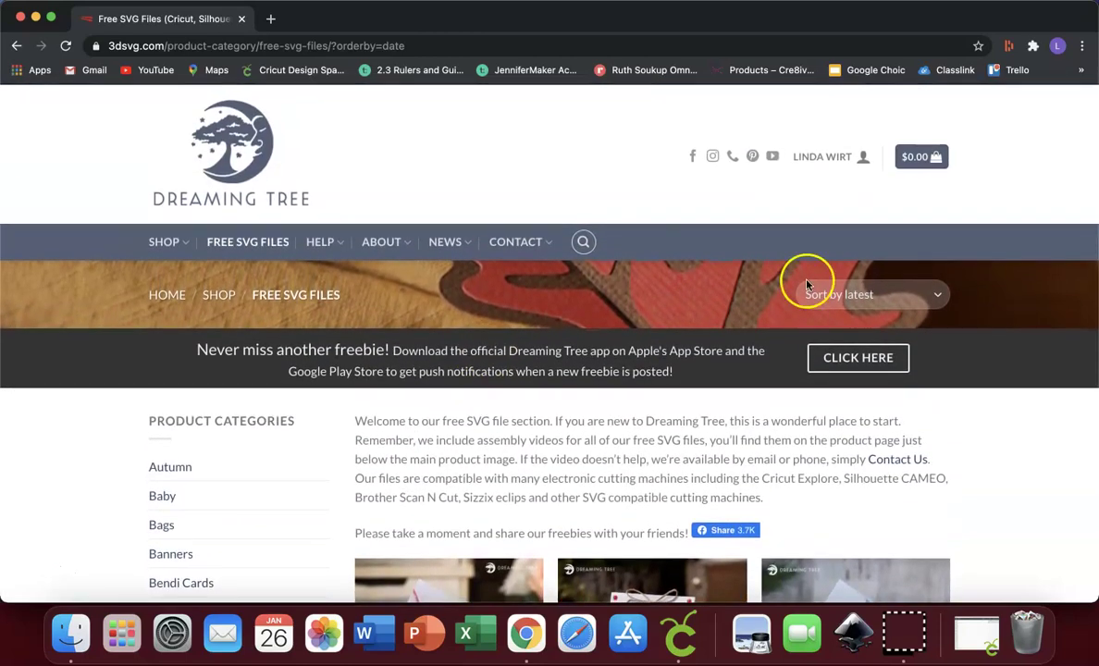
- Download the Mini Daisy Tote Bag (Free SVG) from the account's downloads list and open the downloaded zip
mouse_move(837, 160)
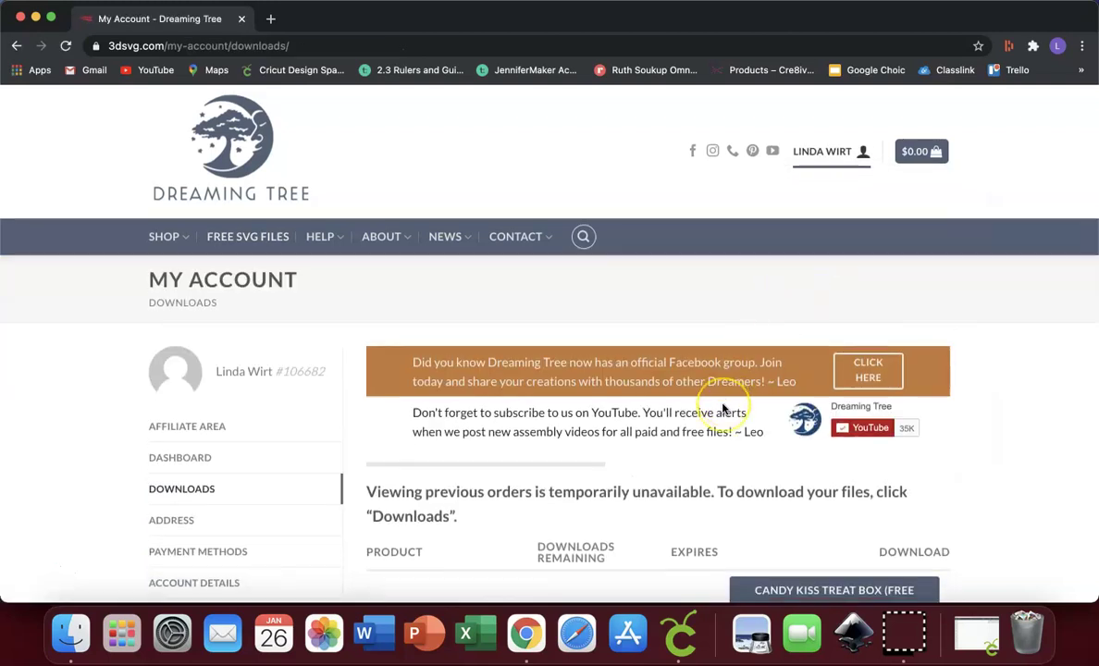
scroll(720, 403, down, 4)
scroll(723, 408, down, 5)
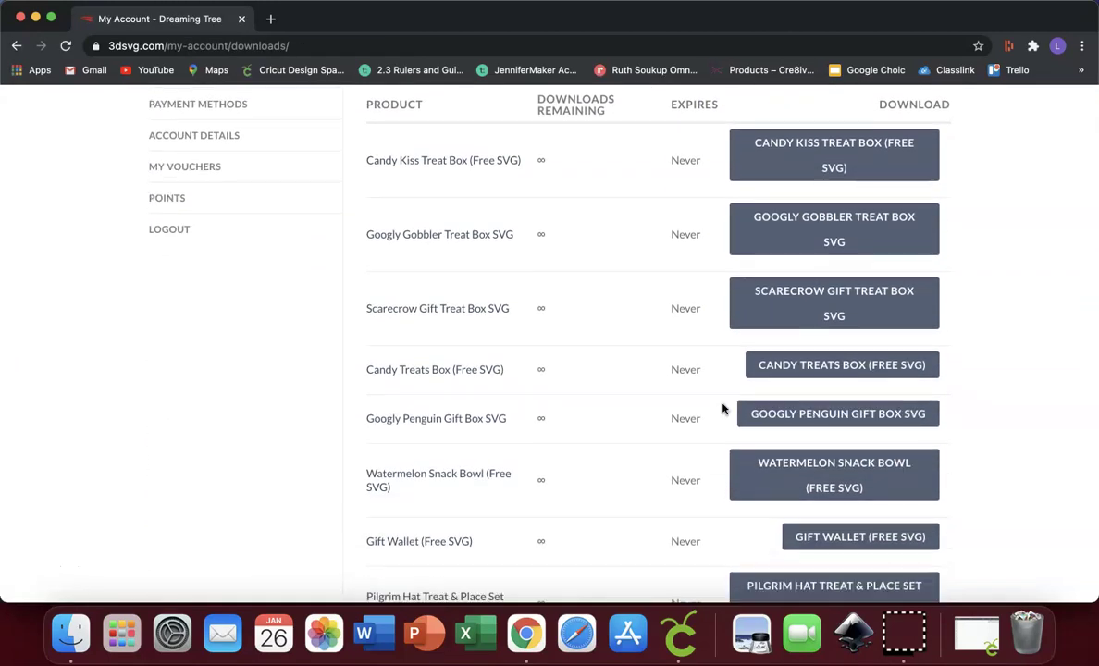
scroll(723, 407, down, 6)
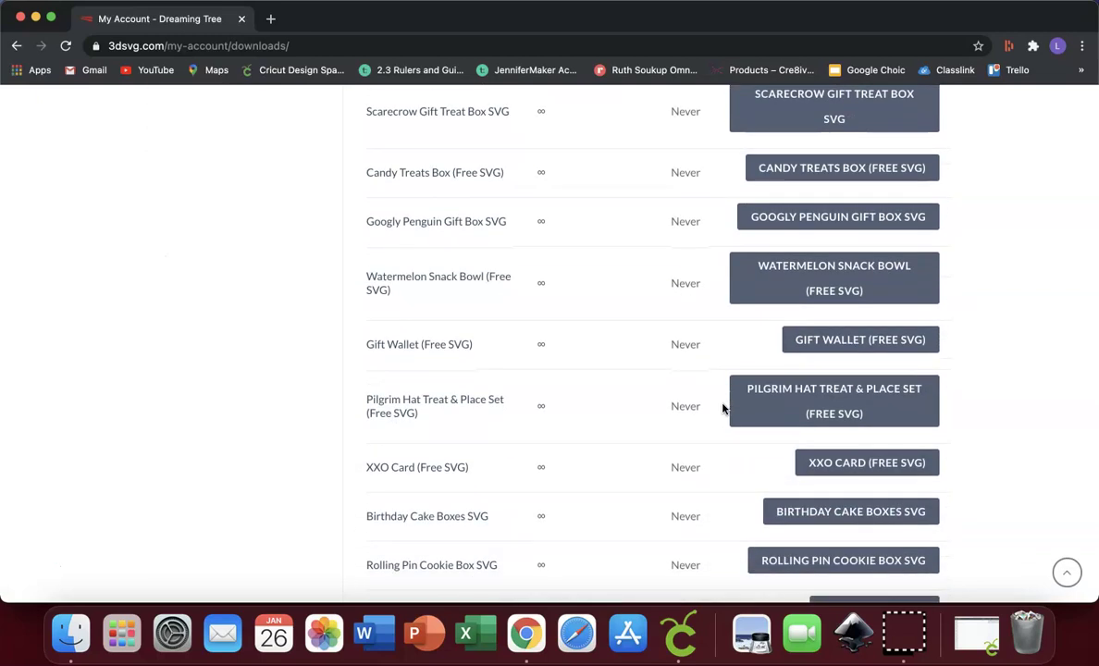
scroll(723, 408, down, 7)
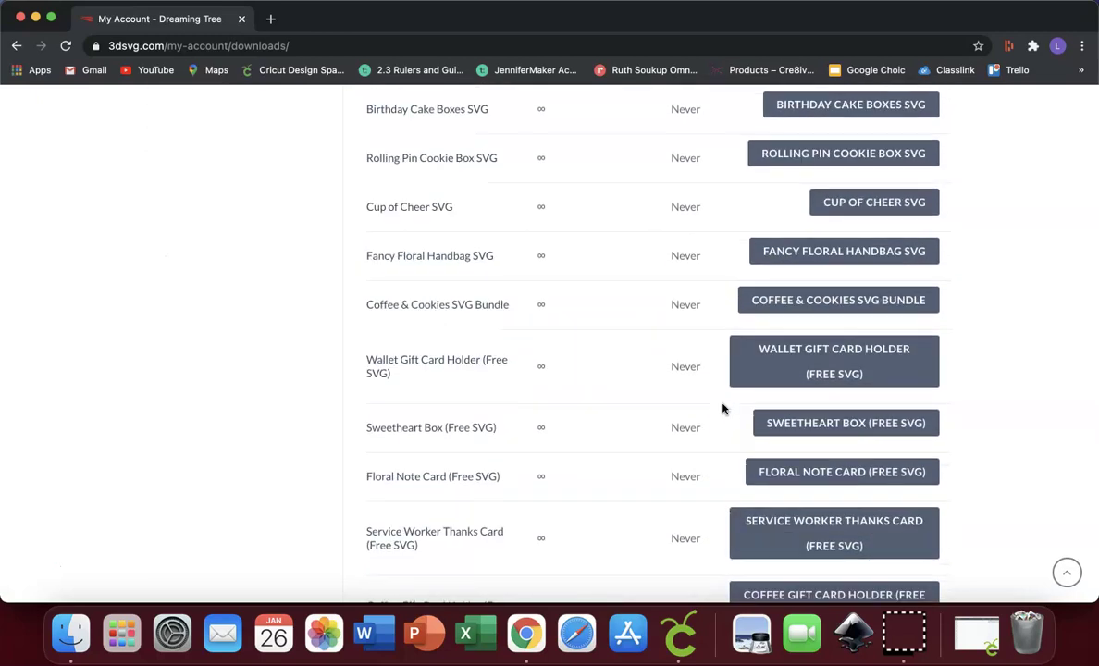
scroll(723, 408, down, 4)
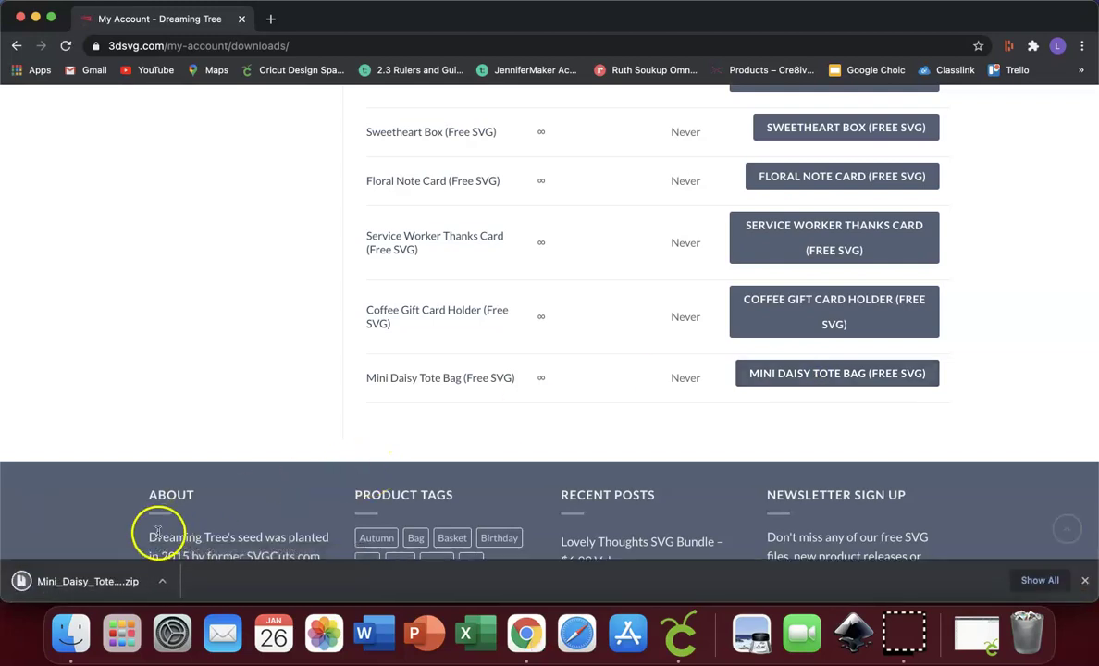
click(106, 585)
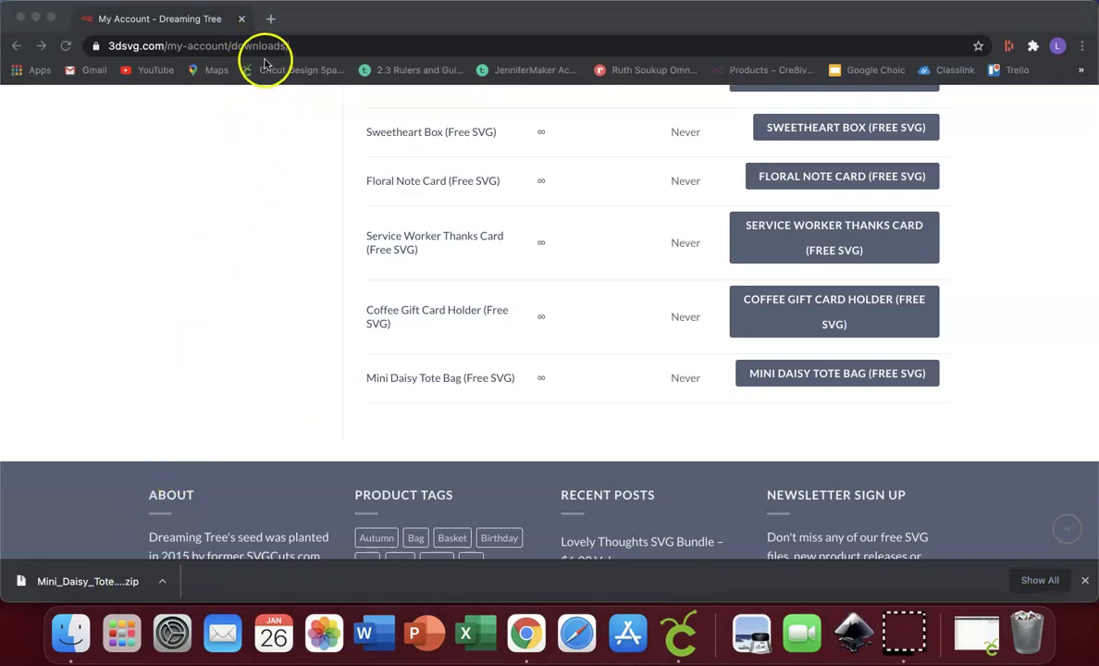
- Close the account page, switch to Finder and extract Mini_Daisy_Tote_Bag_3DSVG.zip in the Downloads folder
click(242, 20)
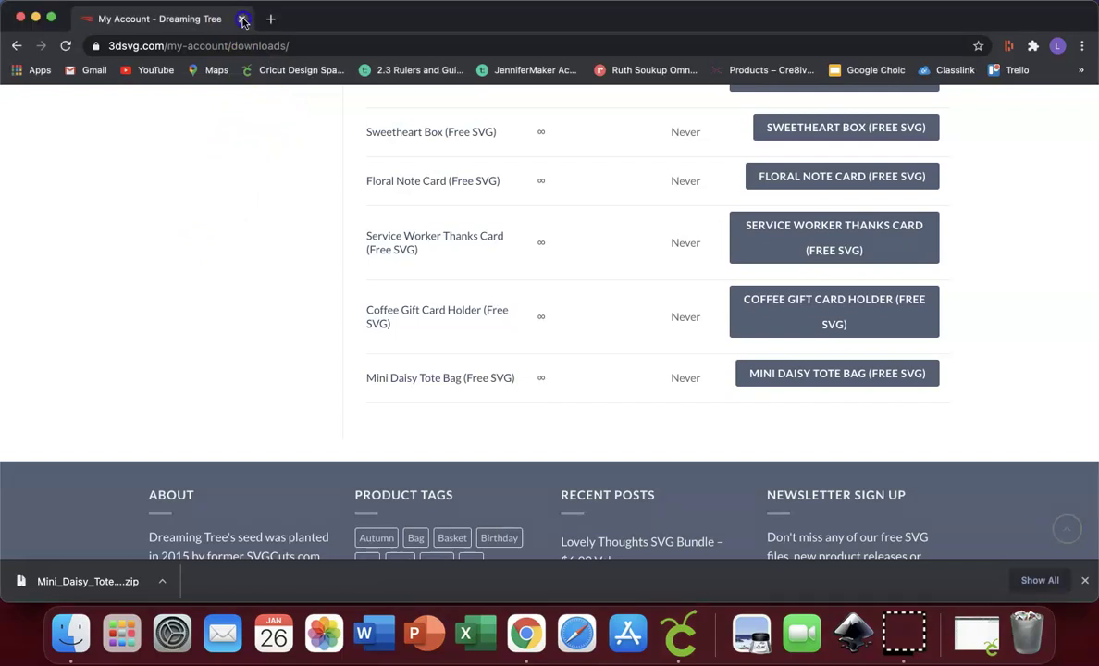
click(80, 629)
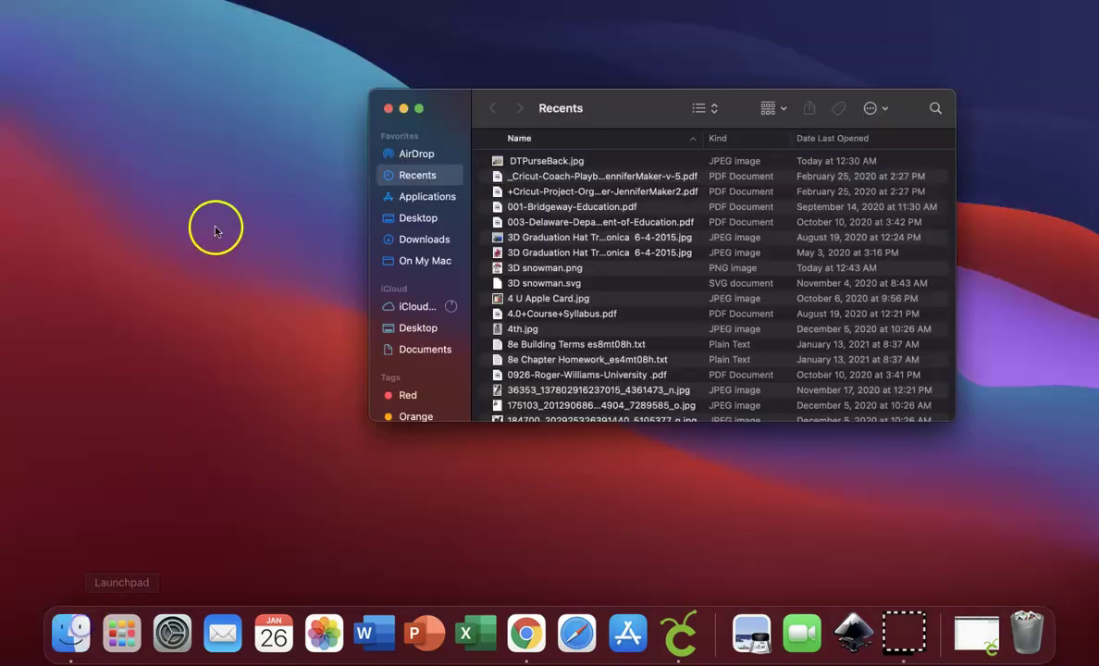
click(430, 241)
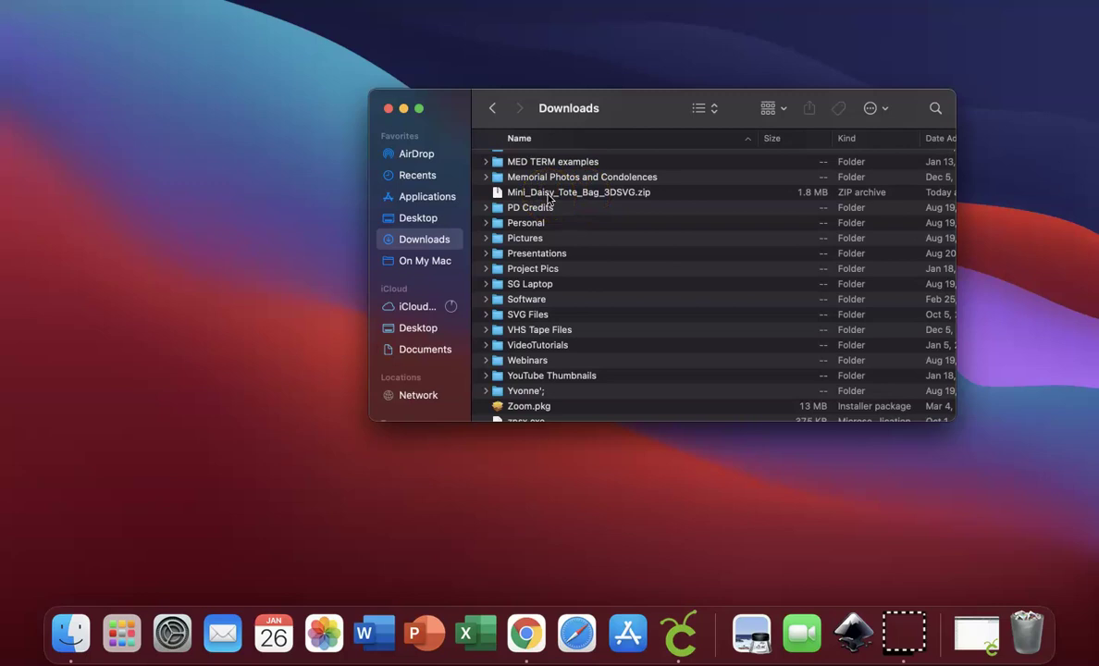
double_click(549, 198)
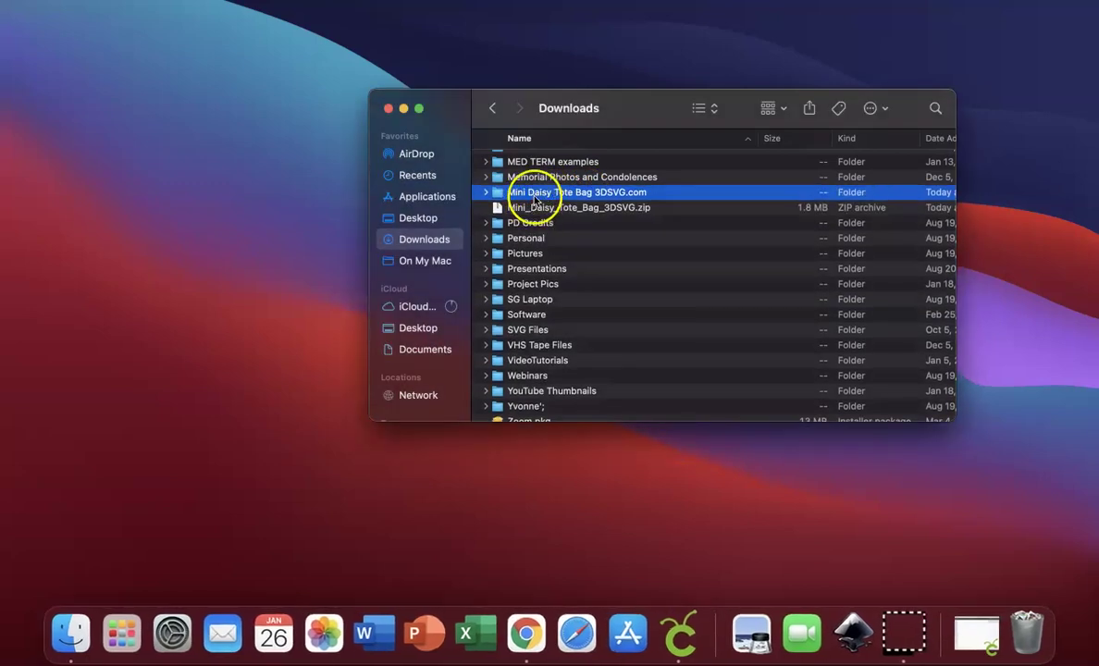
- Delete the Mini_Daisy_Tote_Bag_3DSVG.zip archive from the Downloads folder
click(535, 209)
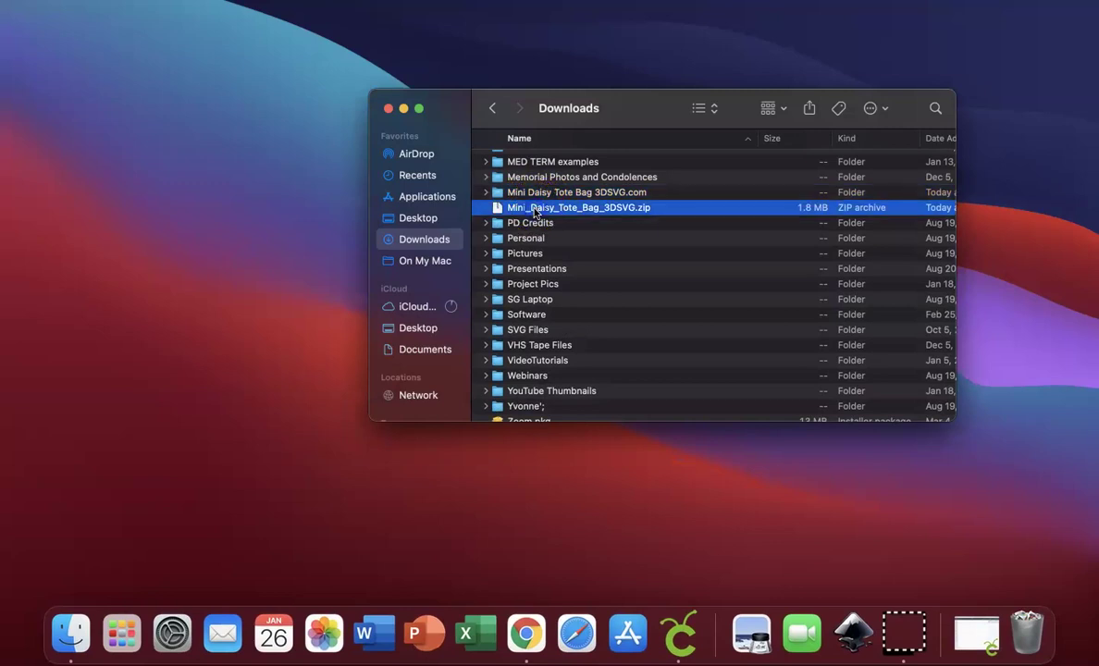
right_click(534, 211)
click(547, 256)
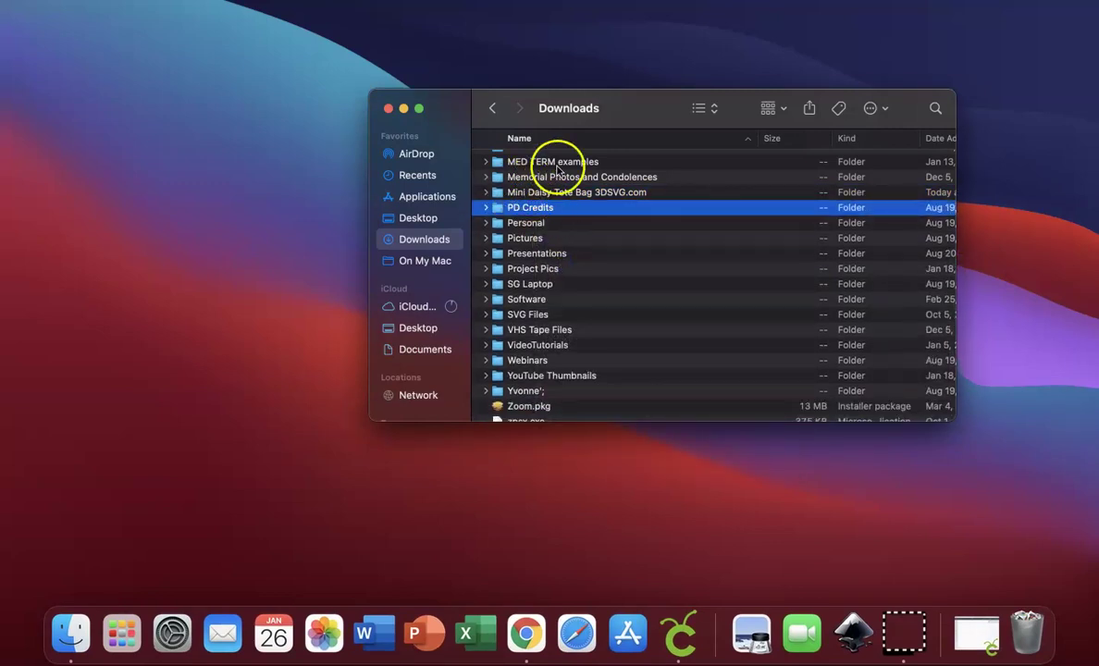
- Enlarge the Finder window to full screen and expand the Mini Daisy Tote Bag 3DSVG.com folder
click(420, 109)
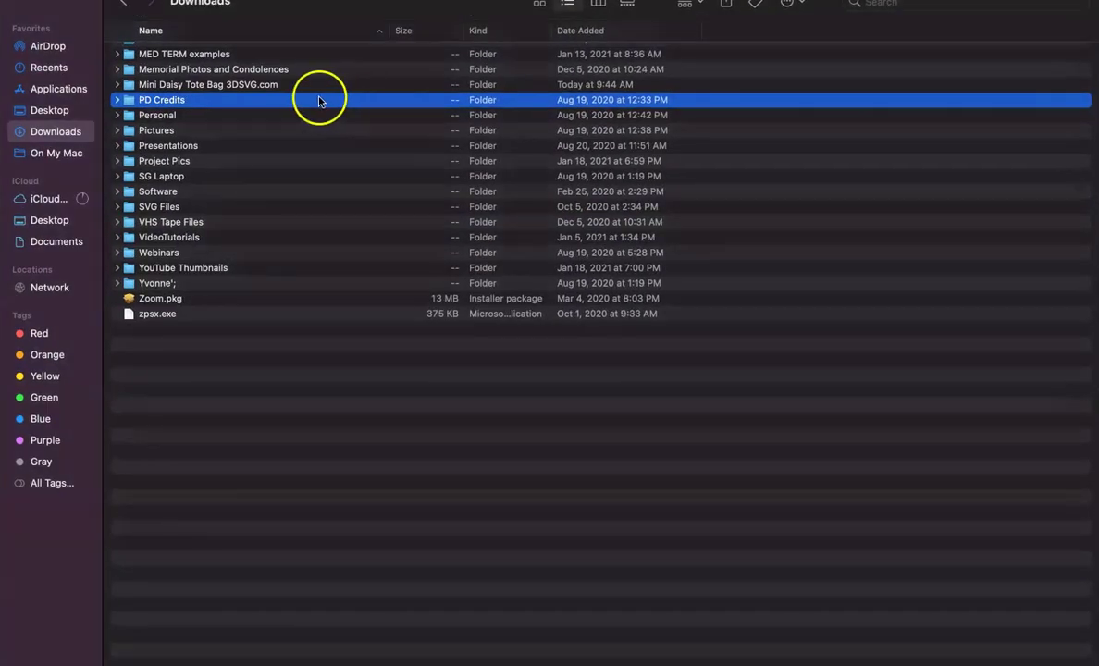
click(145, 86)
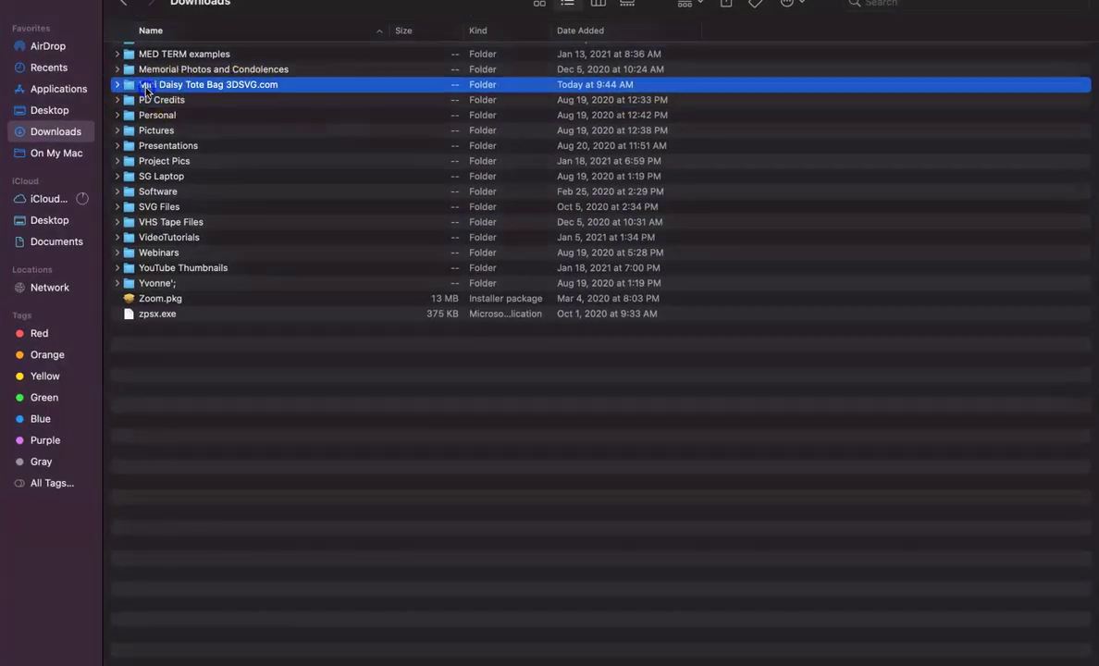
click(117, 85)
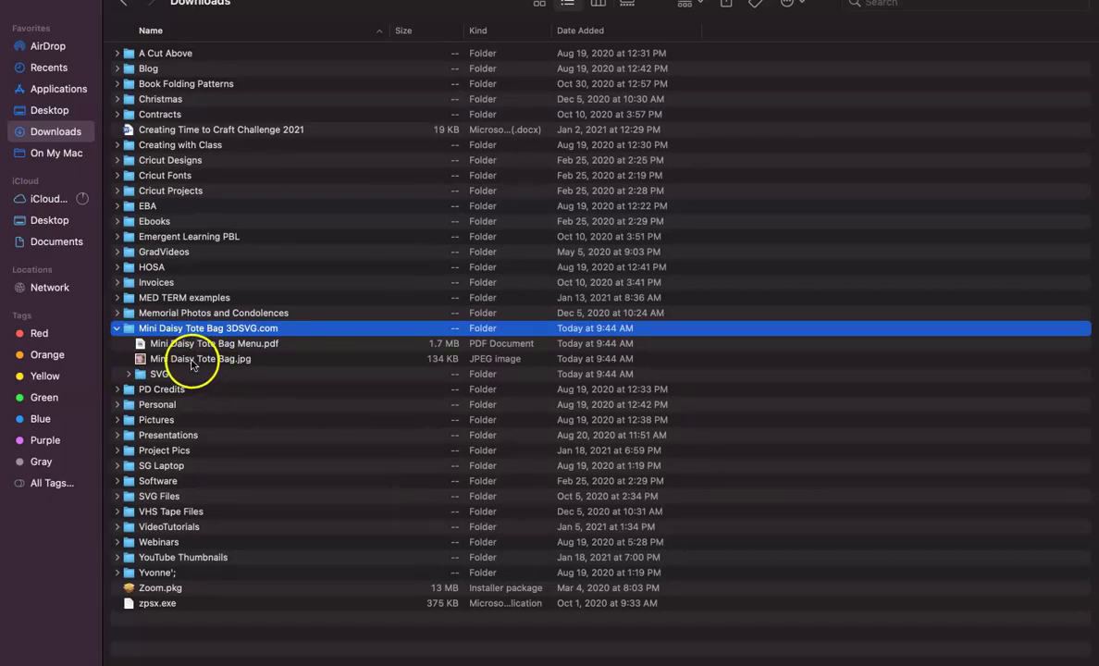
- View the Mini Daisy Tote Bag.jpg picture of the finished project and close it
click(192, 362)
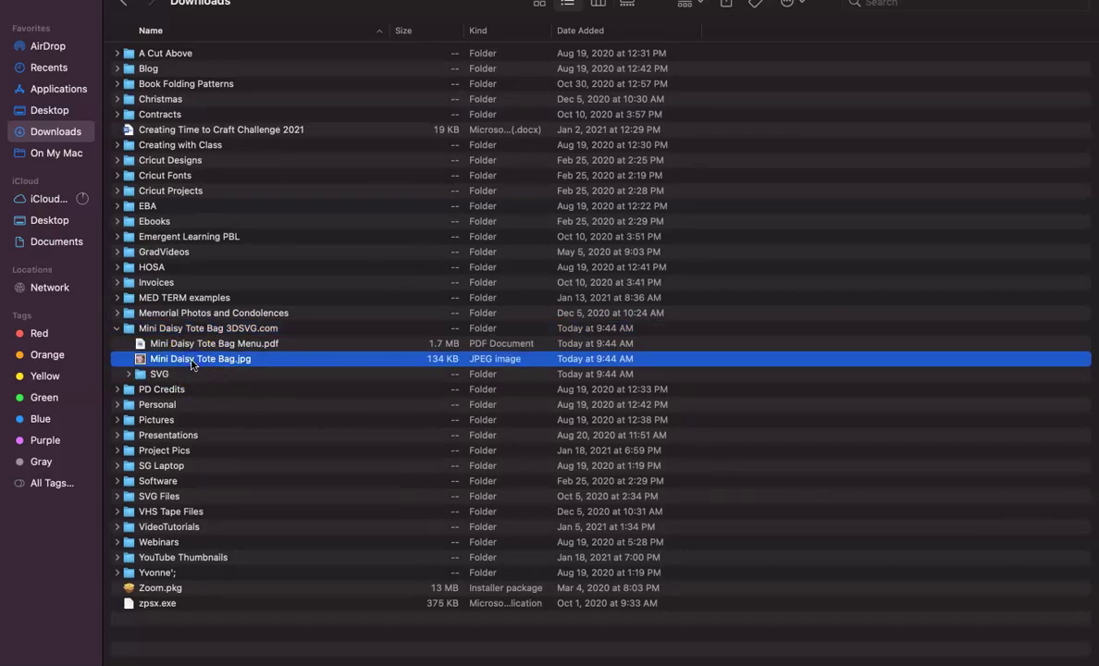
double_click(192, 362)
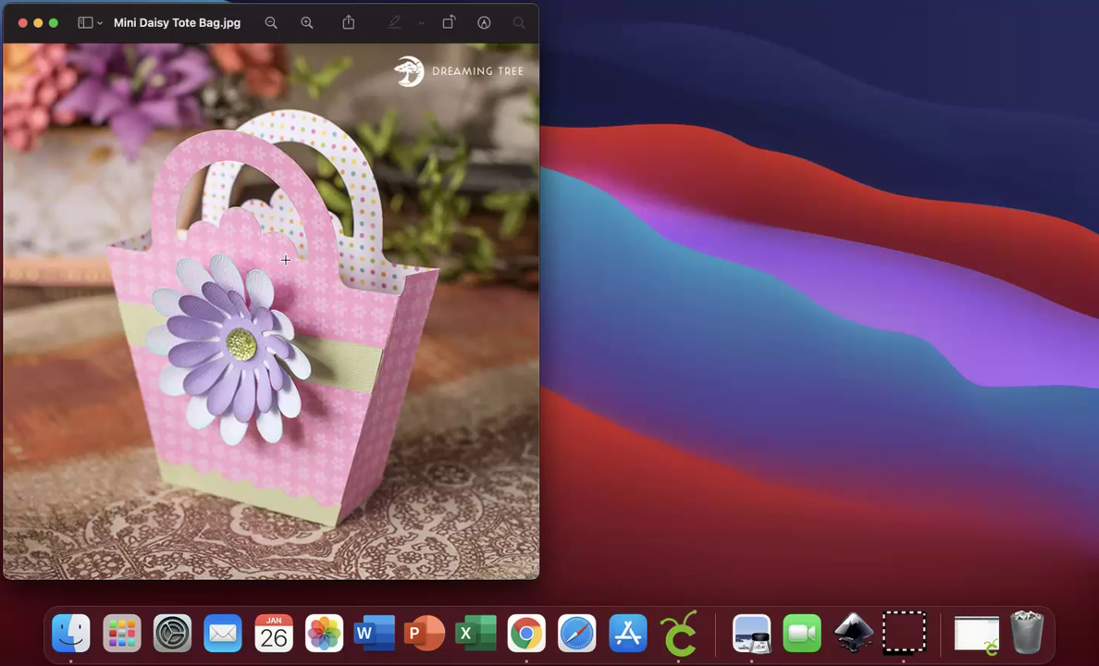
click(23, 22)
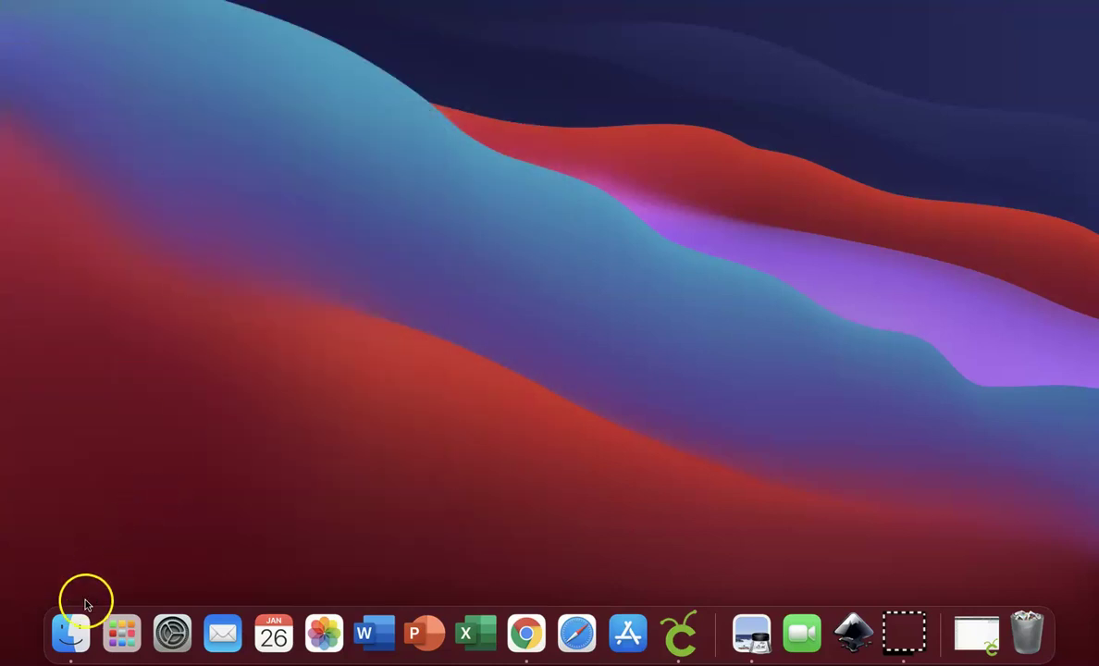
- Open Mini Daisy Tote Bag Menu.pdf and review the supplies list and the listed width of each SVG piece
click(71, 628)
click(211, 344)
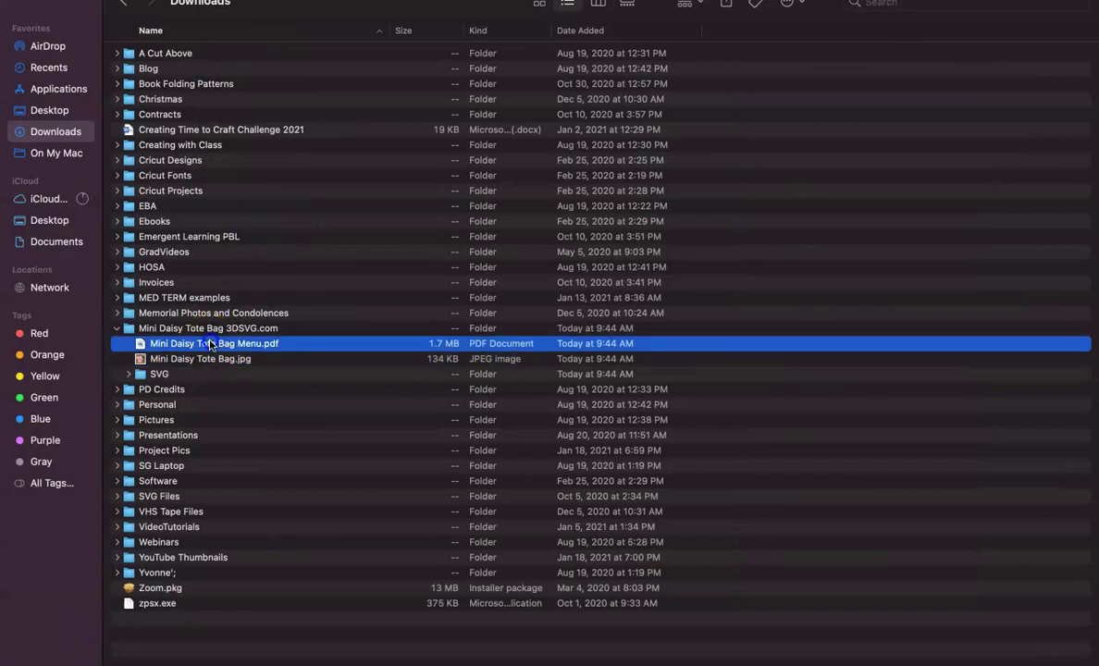
double_click(211, 344)
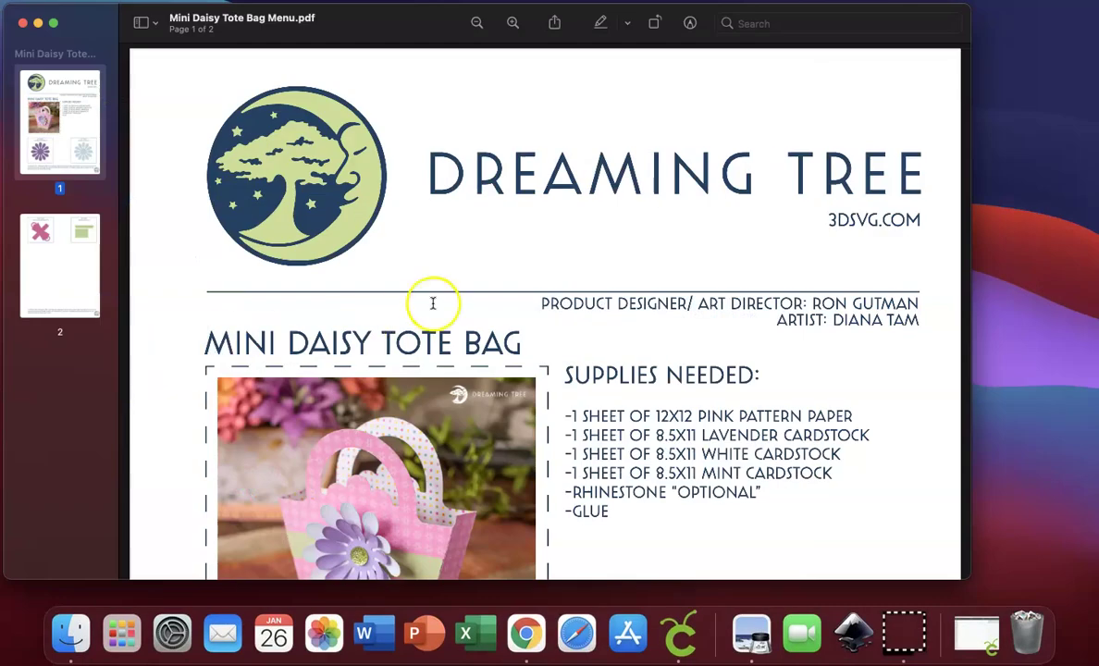
scroll(431, 304, down, 5)
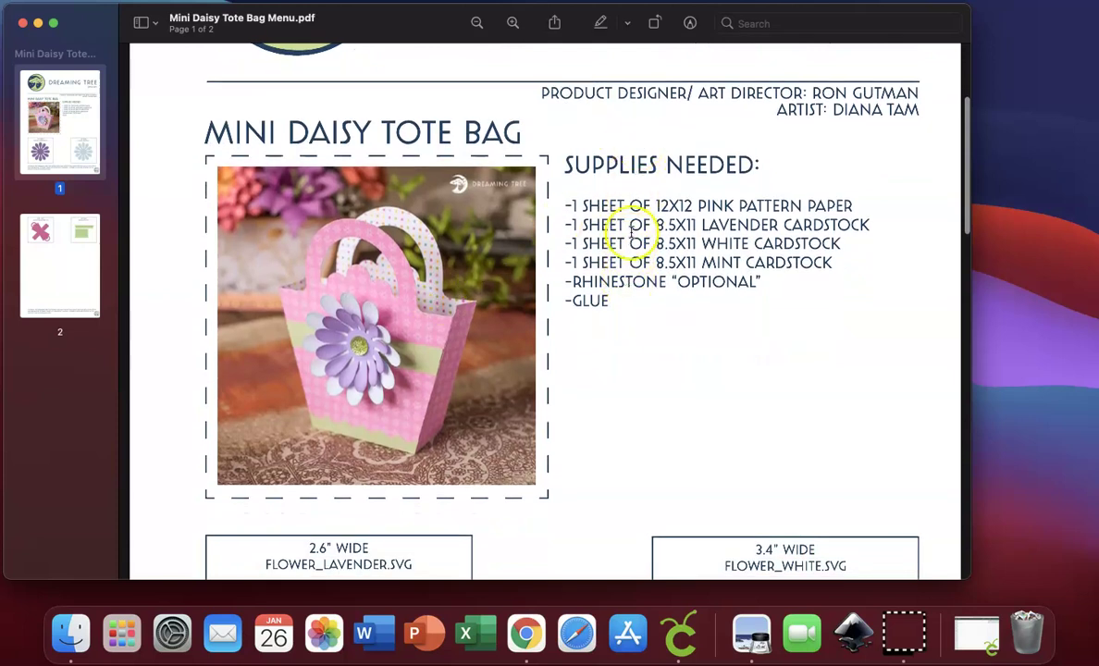
scroll(626, 276, down, 8)
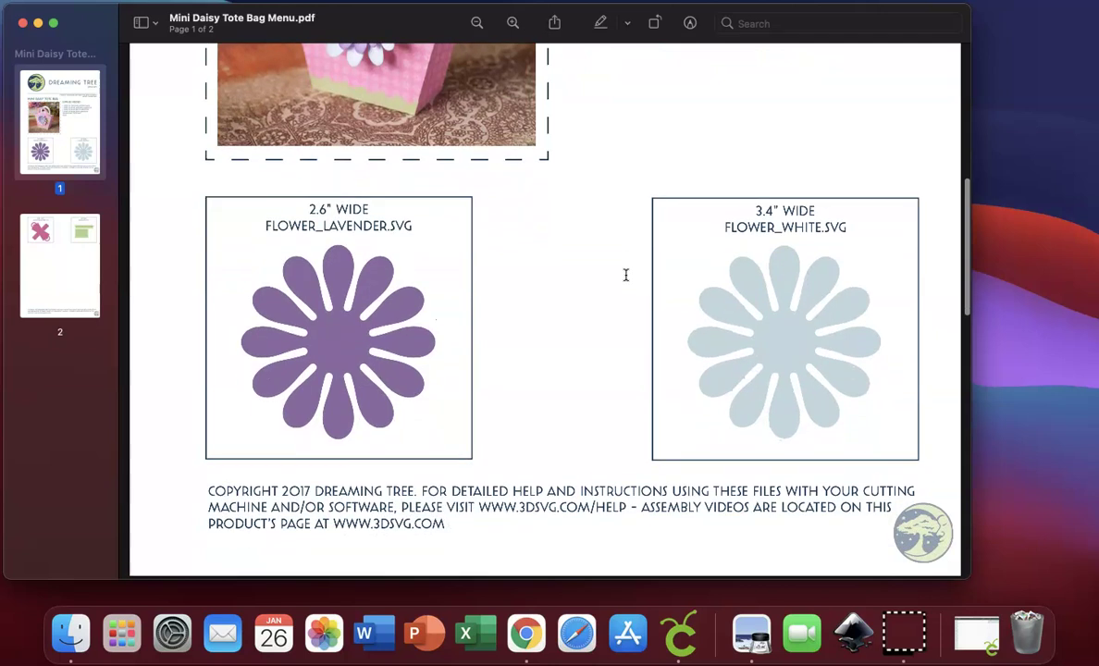
scroll(625, 276, down, 4)
scroll(626, 274, down, 3)
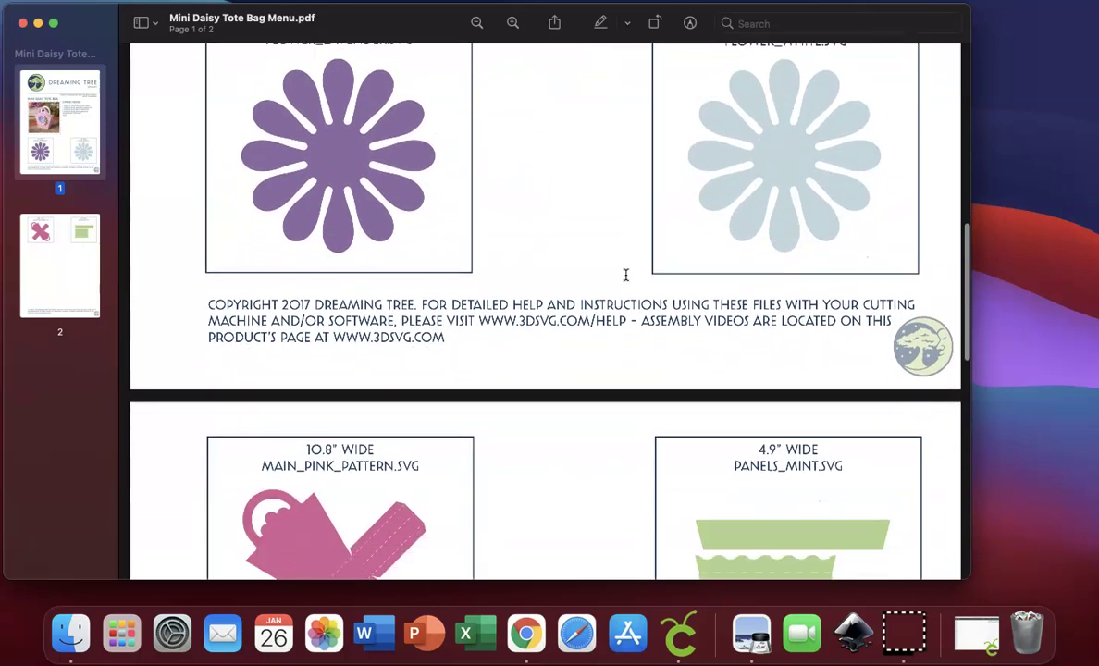
scroll(625, 275, up, 6)
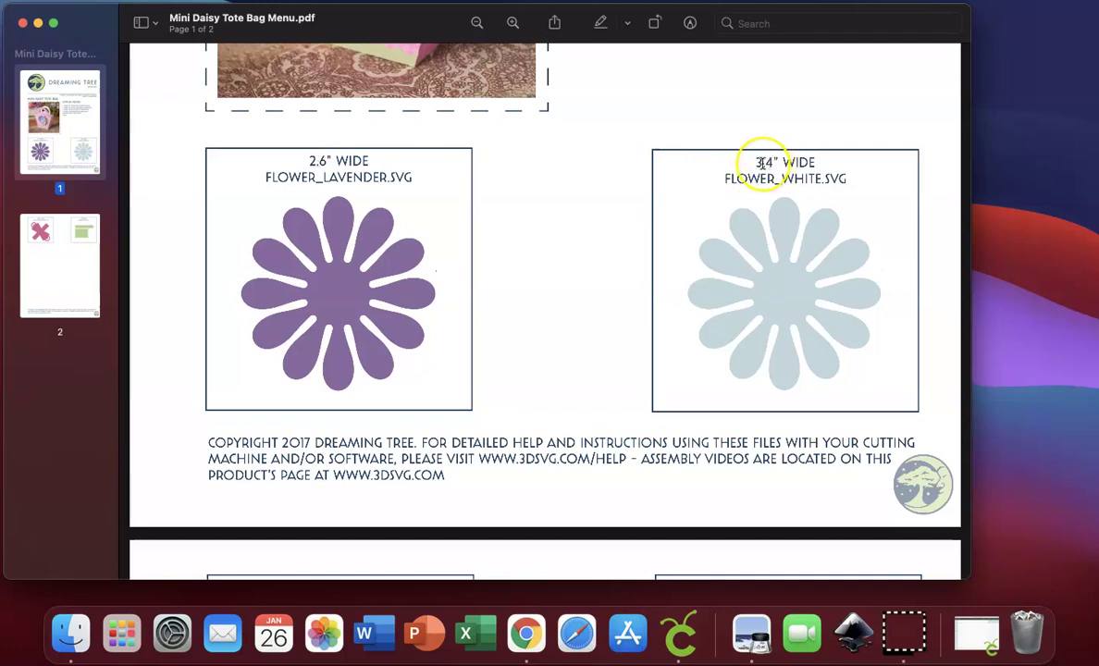
scroll(760, 163, down, 5)
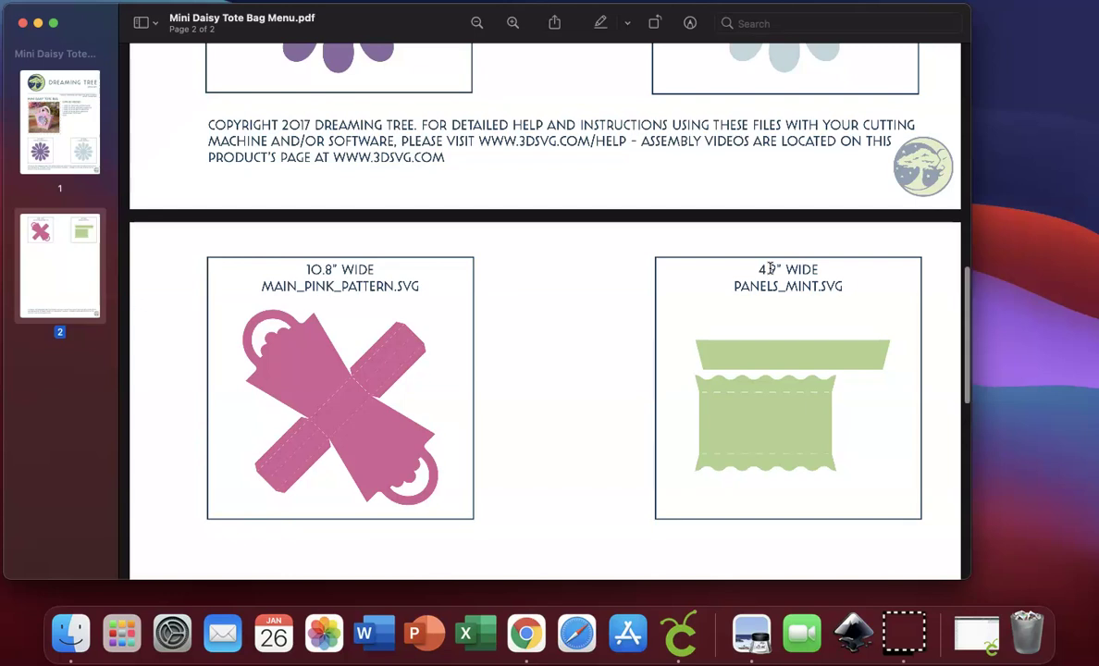
scroll(769, 268, up, 8)
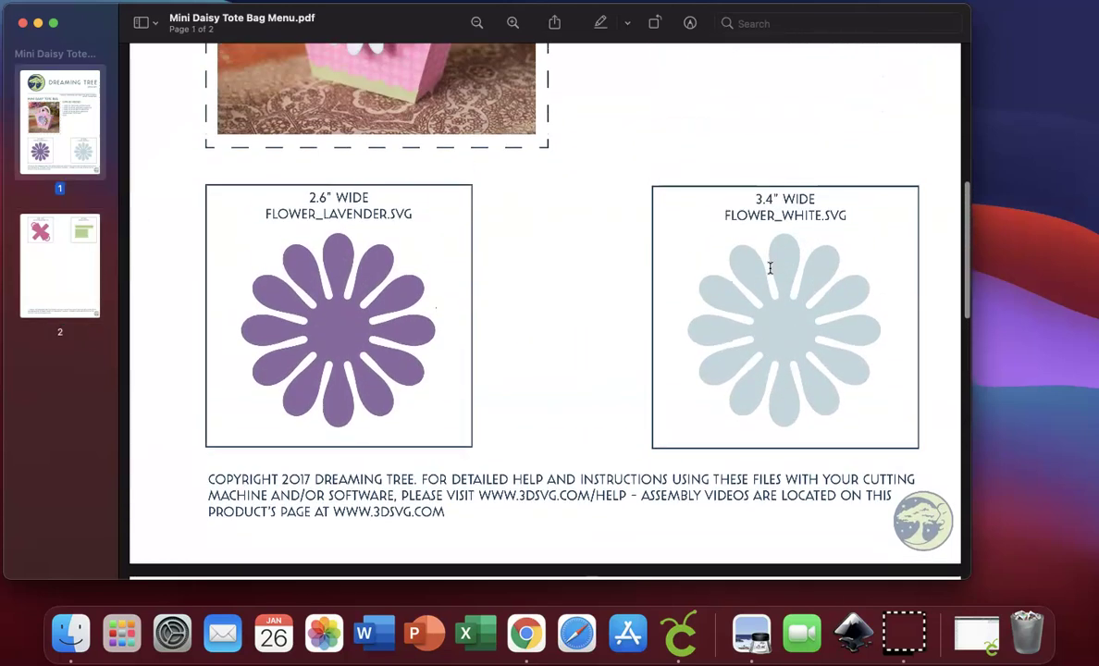
scroll(770, 268, up, 6)
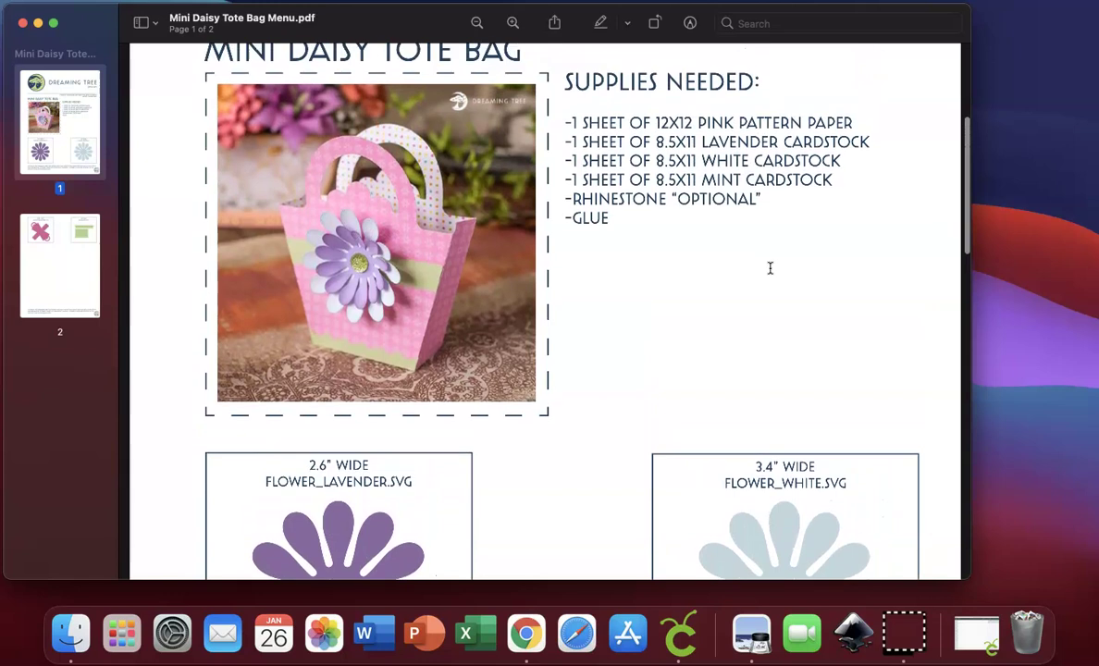
- Recheck the supplies list on the first page of Mini Daisy Tote Bag Menu.pdf and close the document
scroll(769, 268, up, 5)
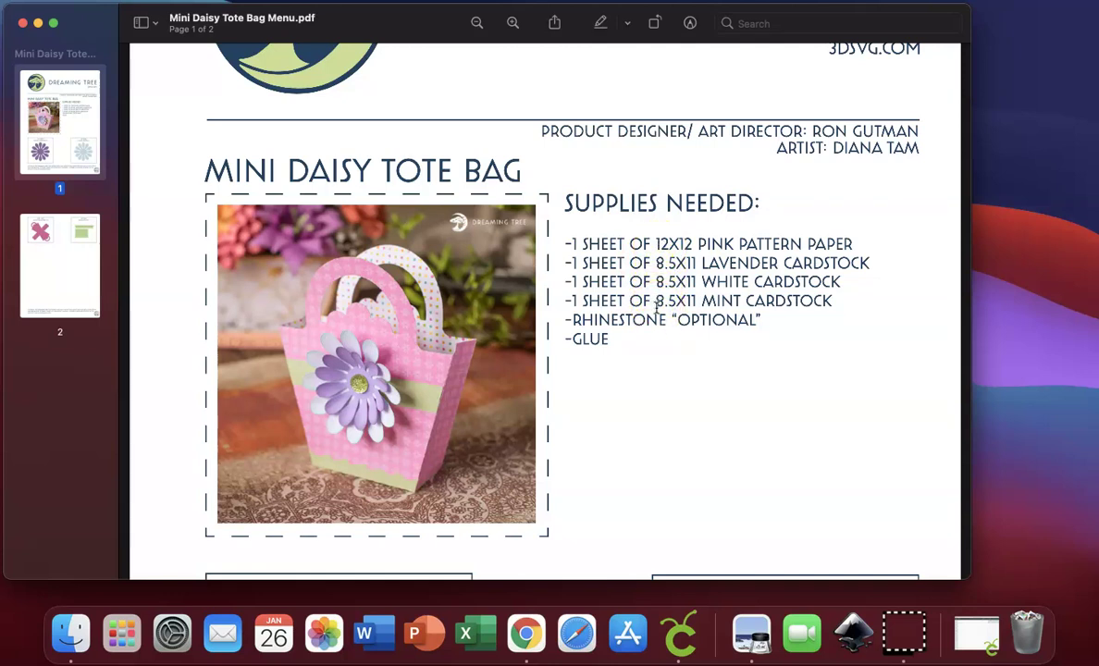
scroll(656, 307, up, 4)
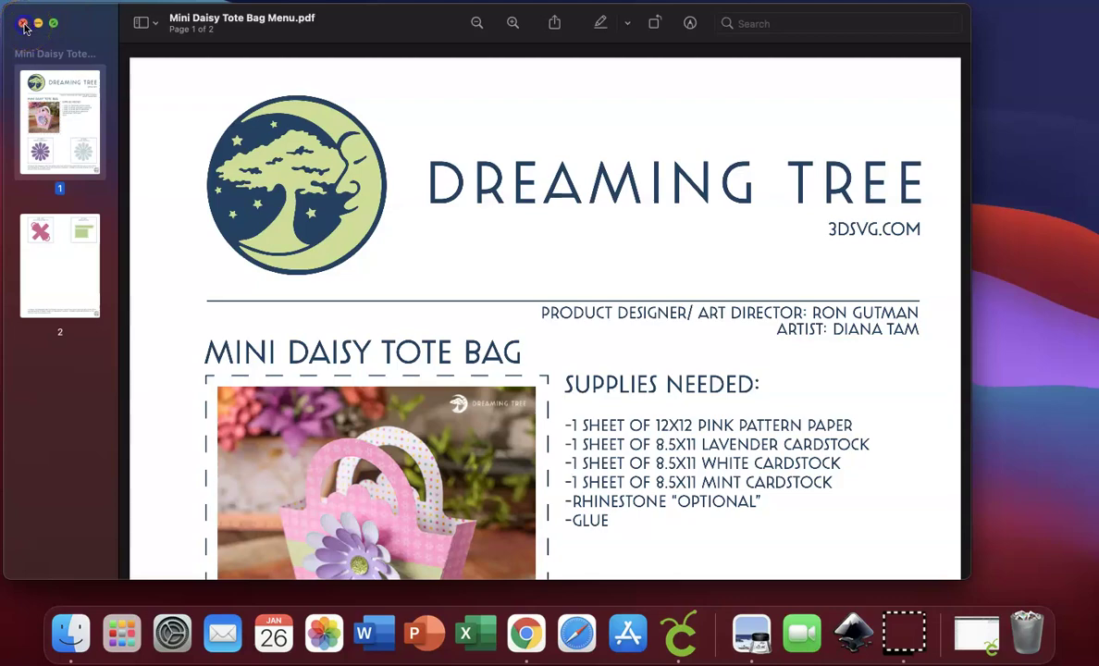
click(24, 25)
- Return to the Downloads folder in Finder, expand the SVG subfolder and go through the lavender, white, pink pattern and mint SVG files
click(70, 633)
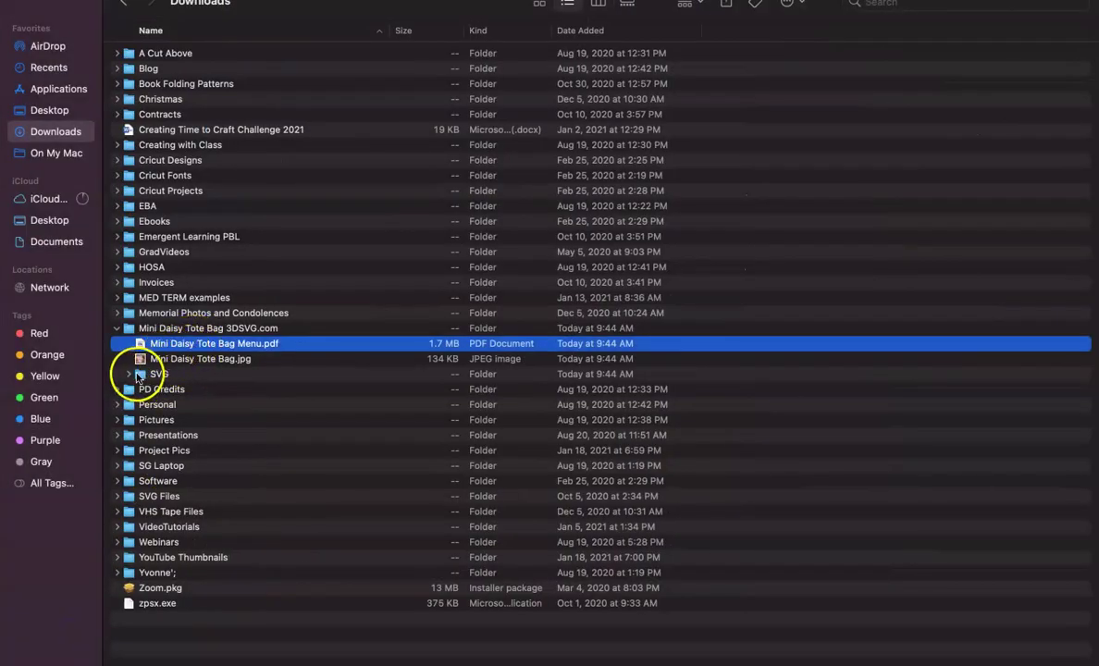
click(128, 374)
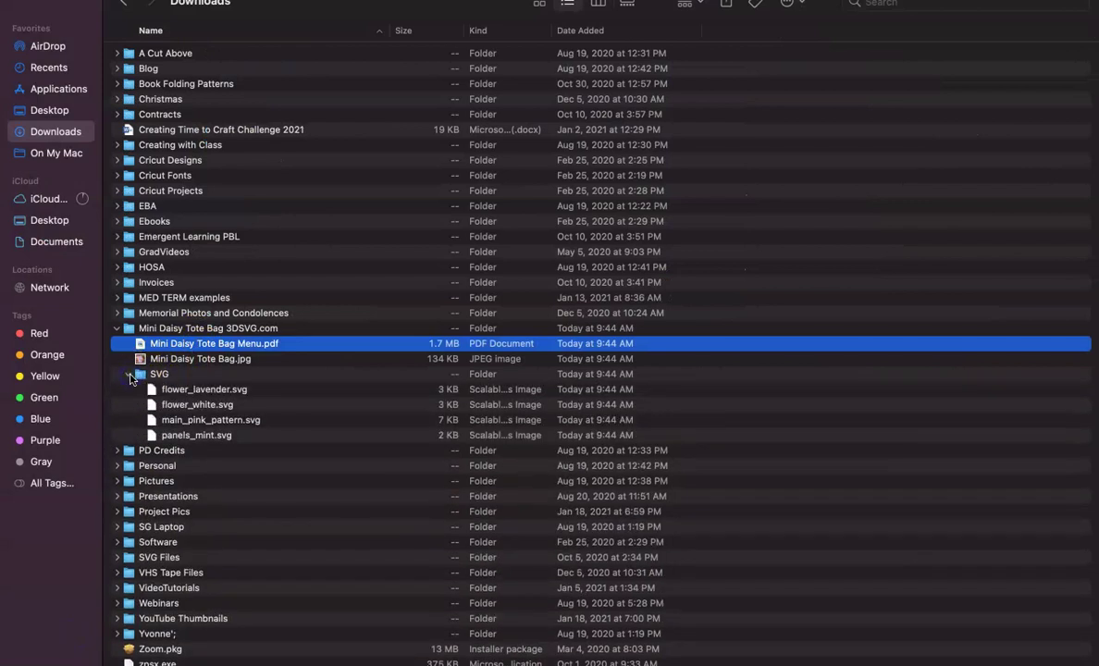
click(208, 392)
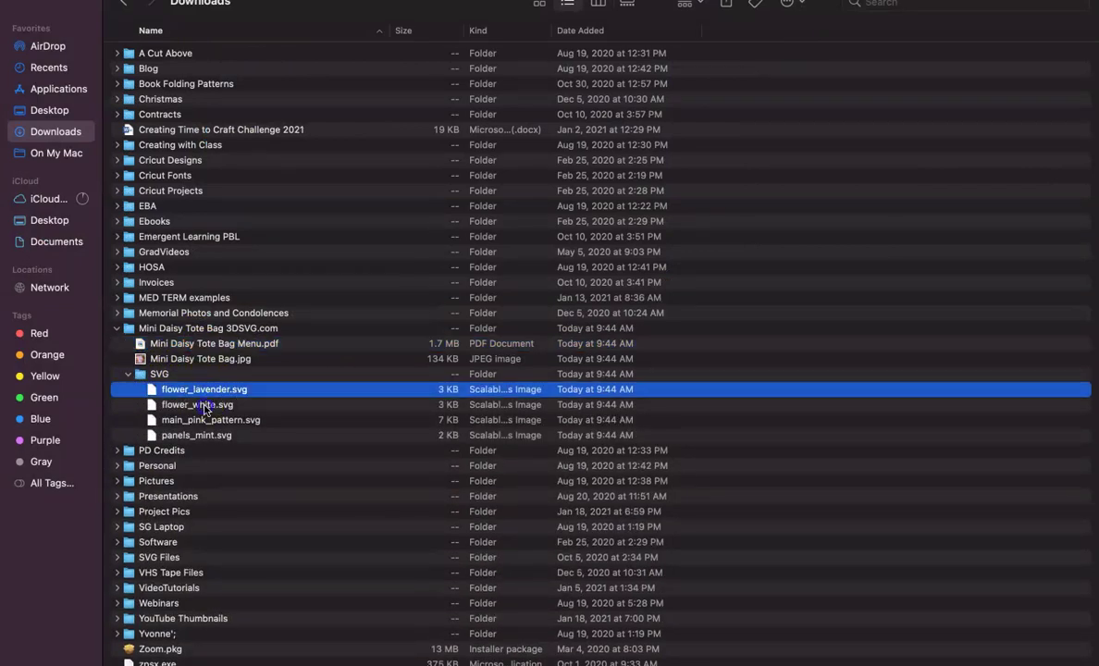
click(203, 407)
click(199, 424)
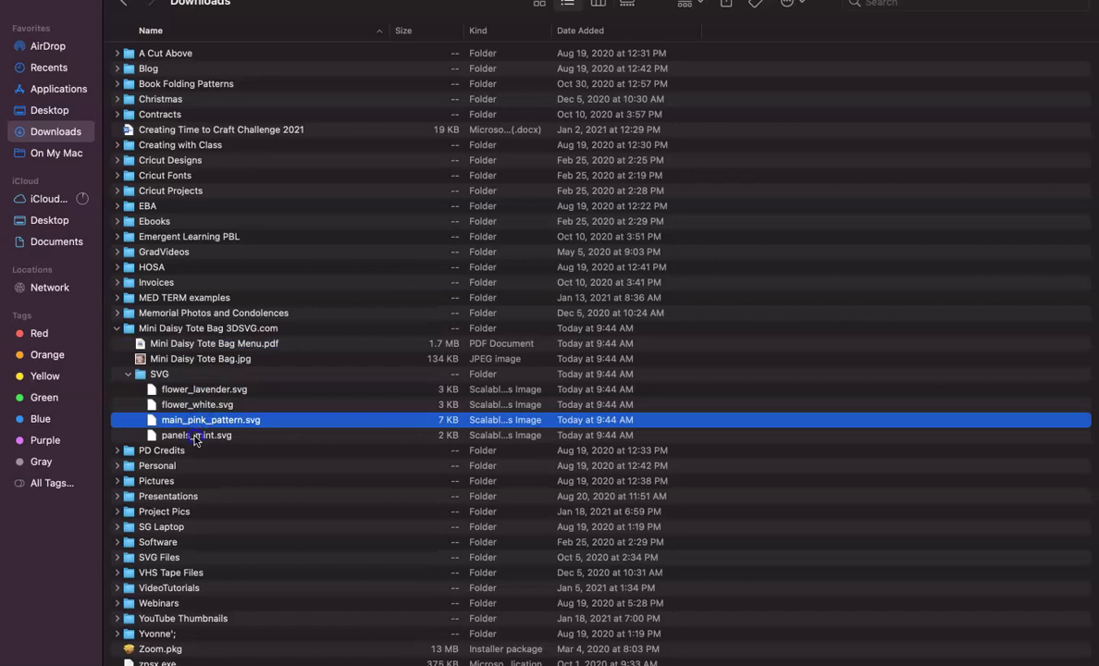
click(195, 439)
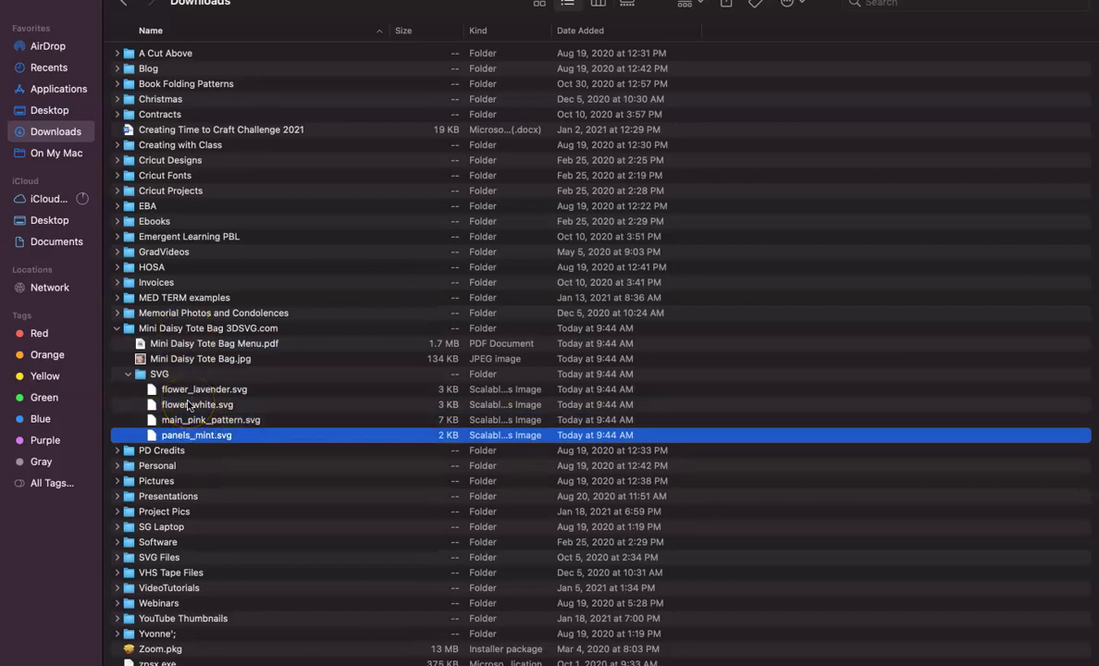
click(190, 392)
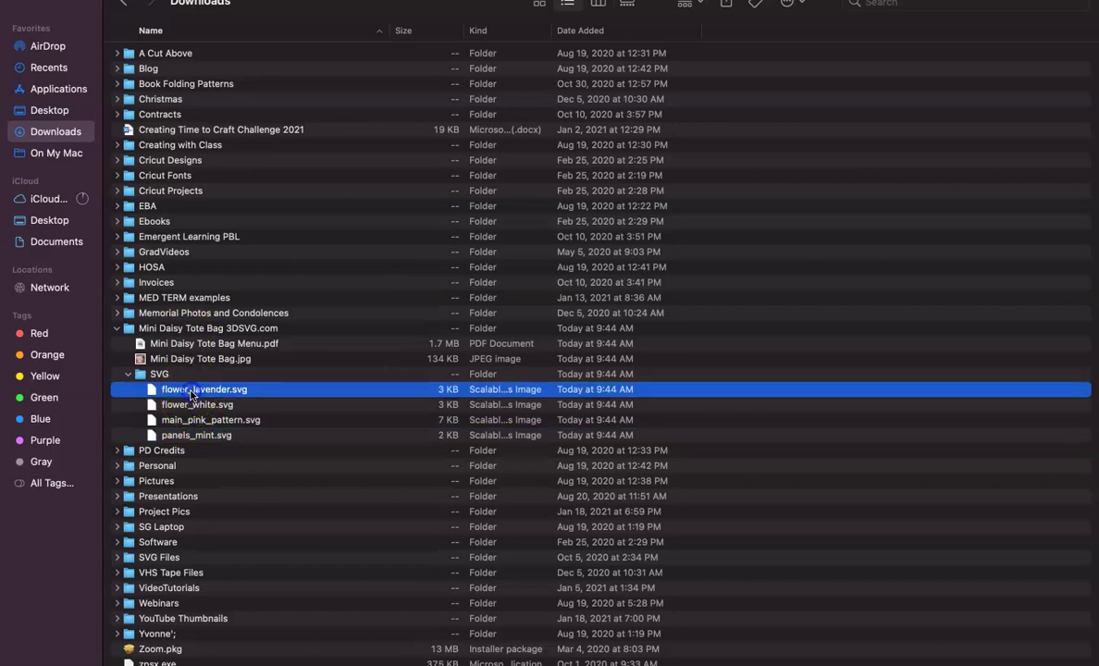
click(188, 406)
click(188, 422)
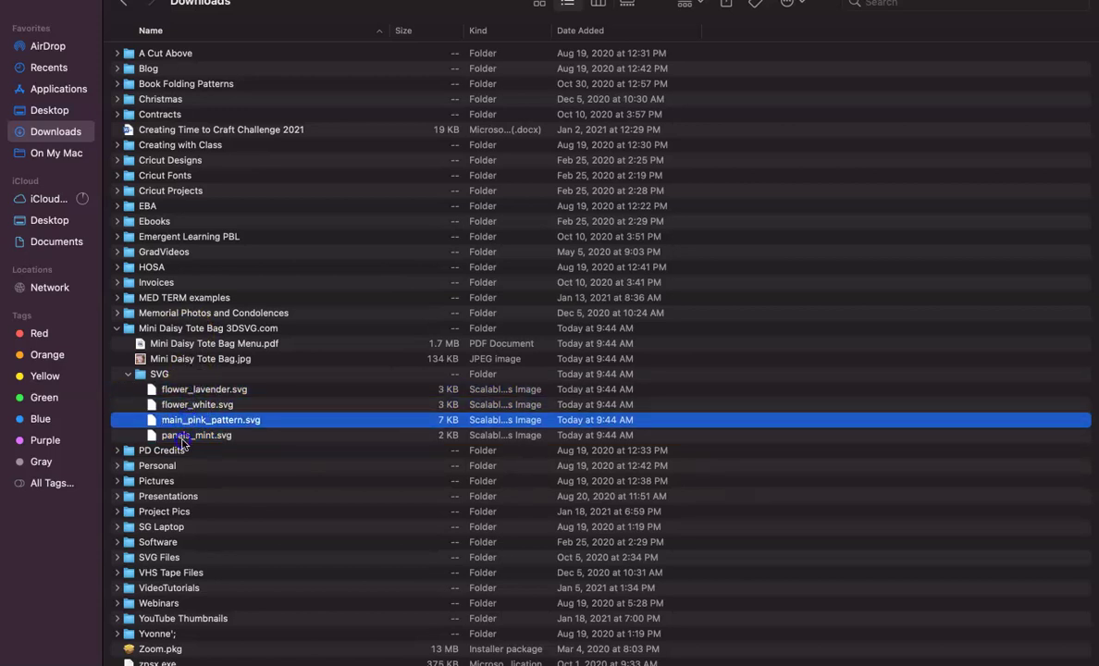
click(184, 436)
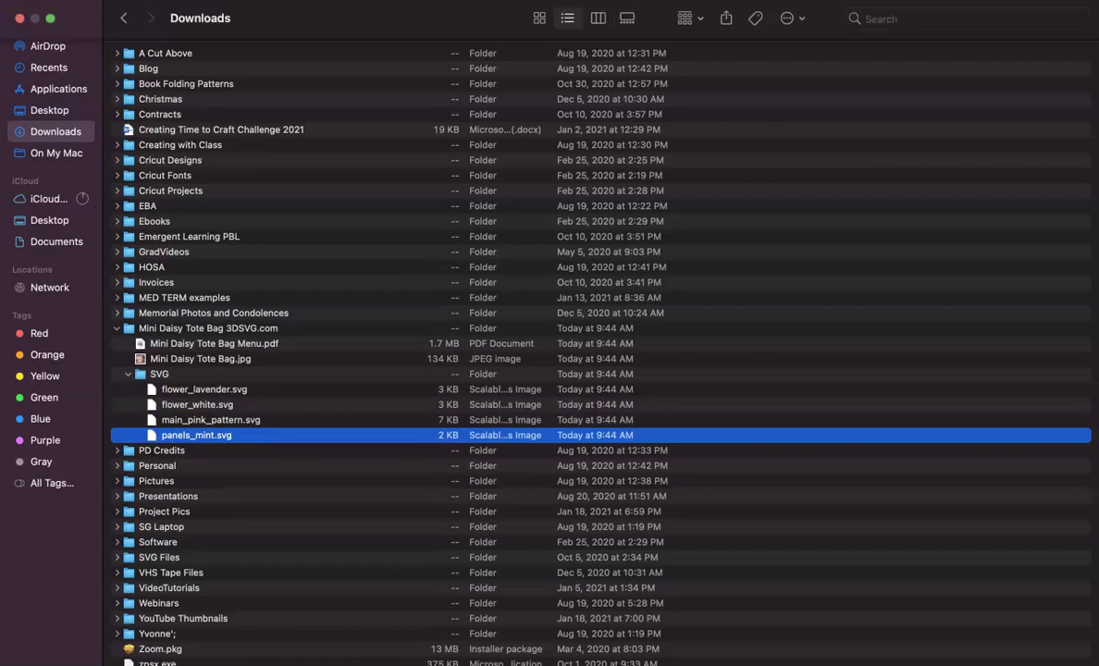
- Close the Finder window, switch to Cricut Design Space and enlarge its blank canvas to full screen
click(19, 26)
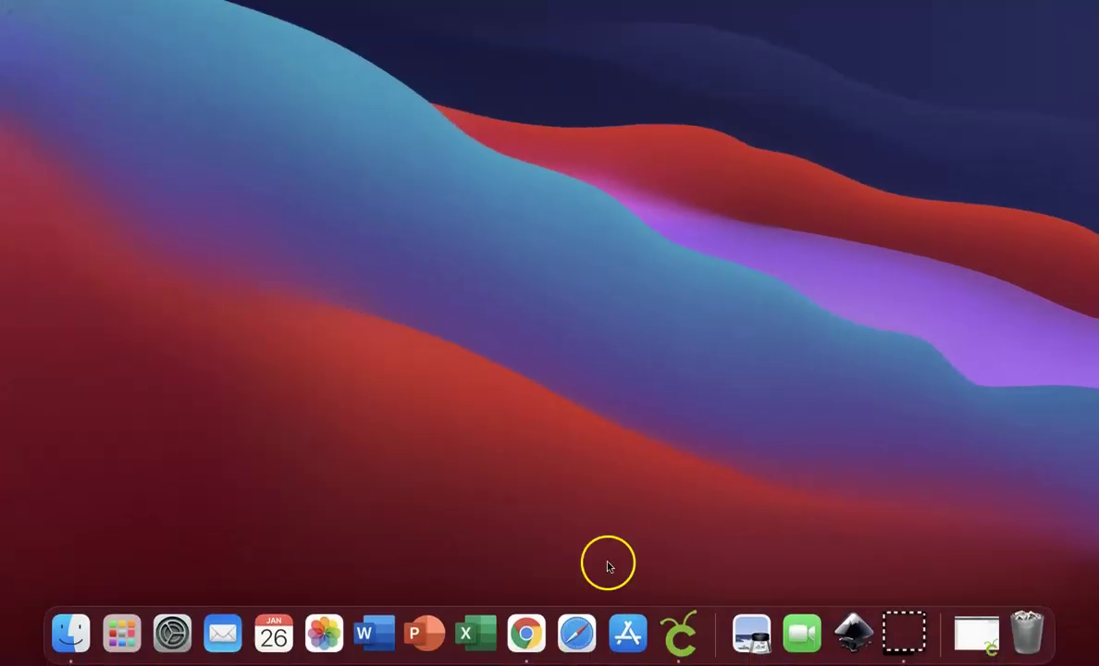
click(973, 632)
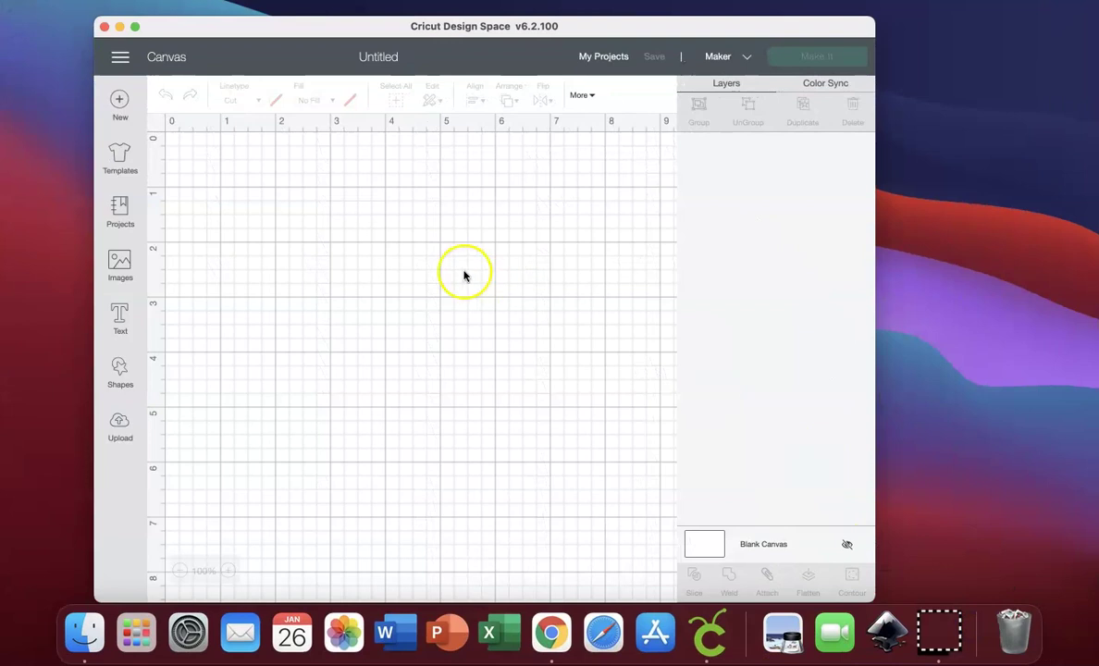
click(135, 26)
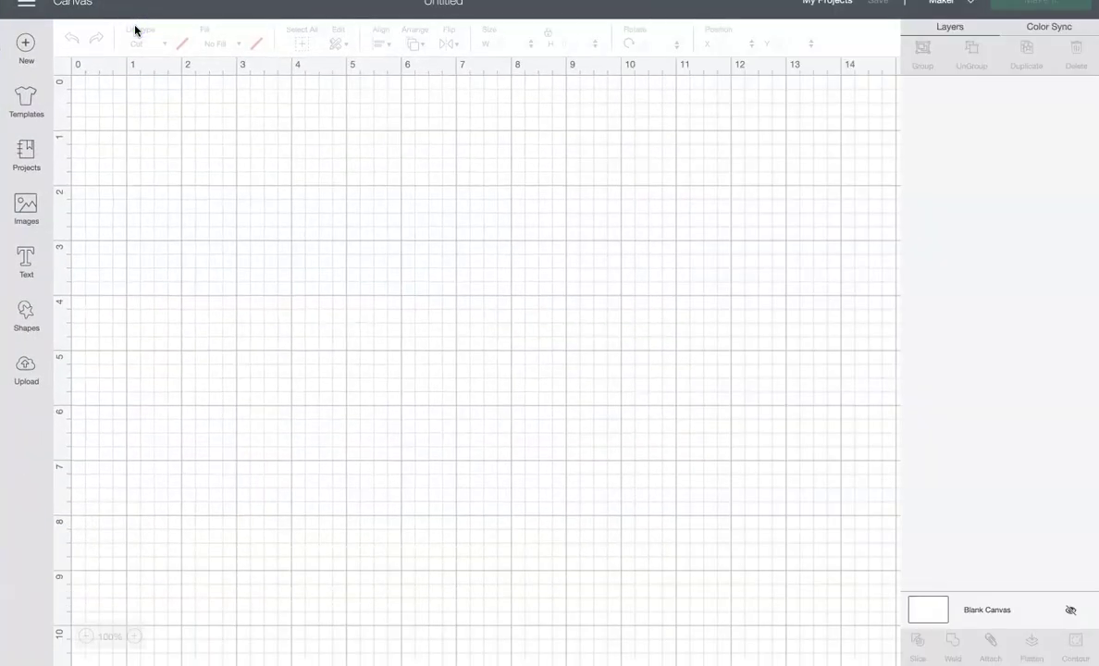
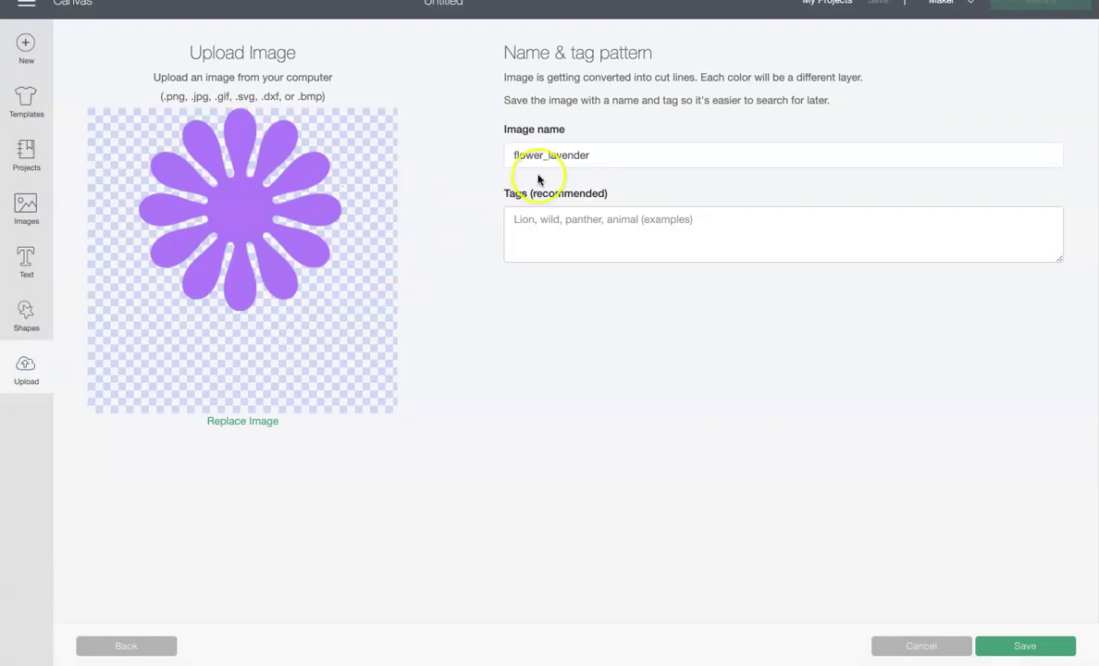
- Rename the uploaded lavender flower image as DT_Daisy_Tote_flower_lavender
click(513, 154)
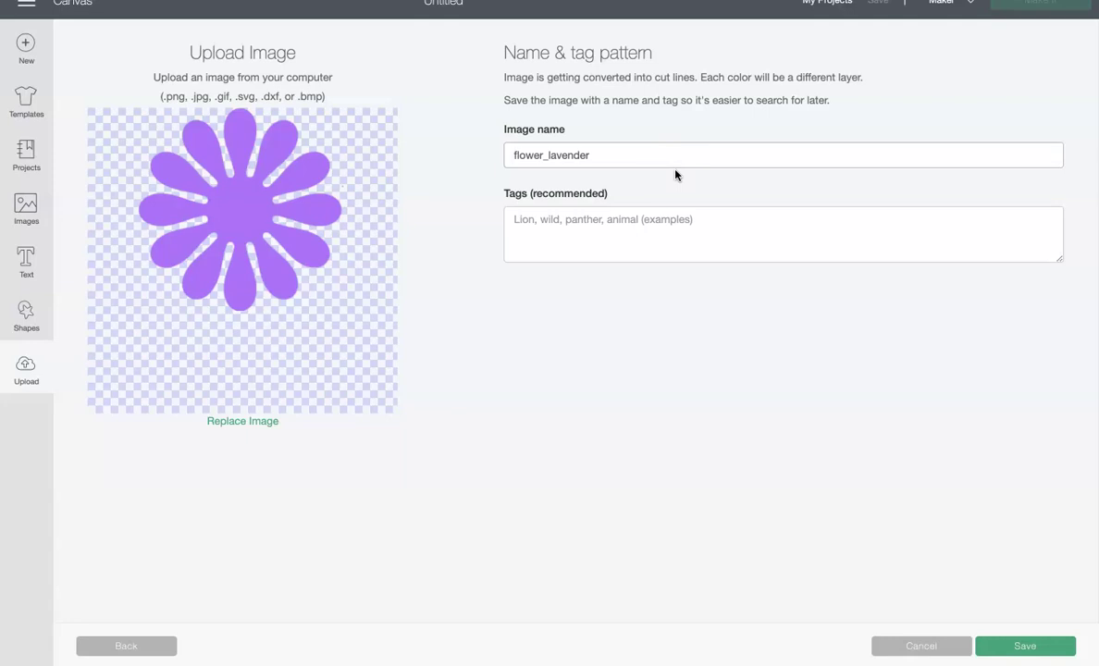
text(DT)
text(_)
text(Daisy)
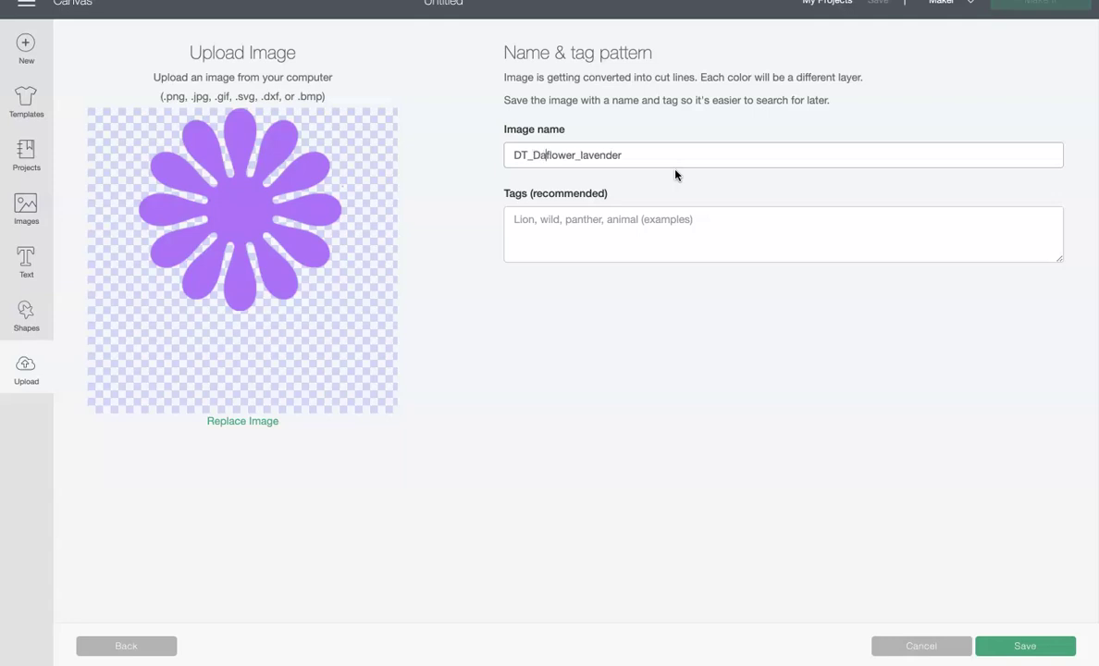
text(_Tote_)
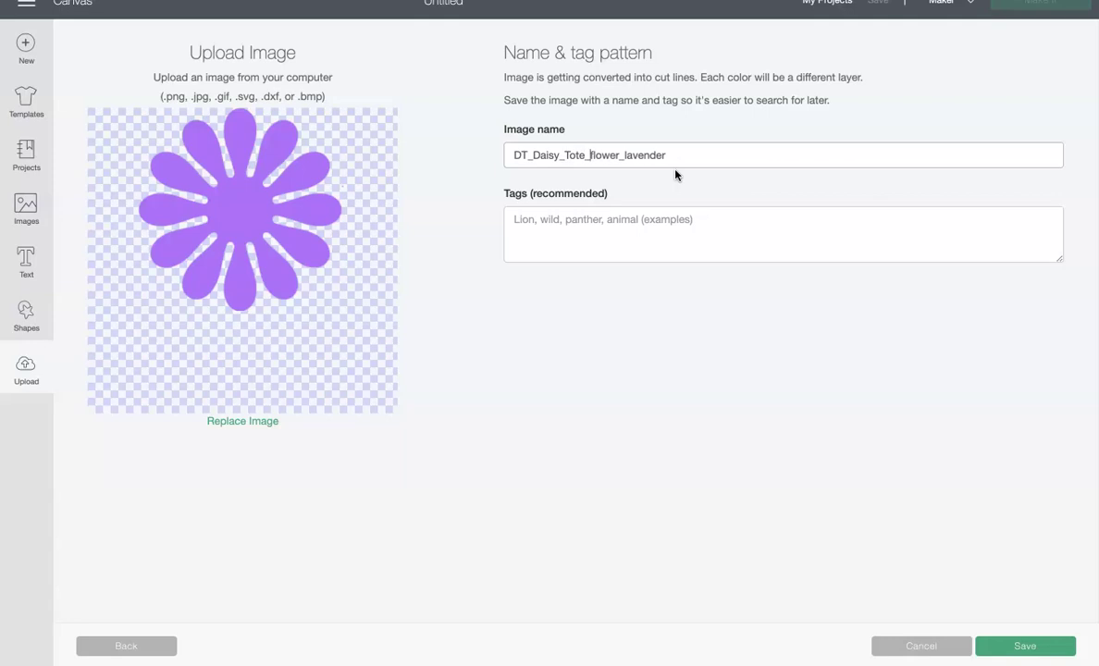
- Tag the lavender flower image with "bag, tote, daisy" and save the upload
click(518, 222)
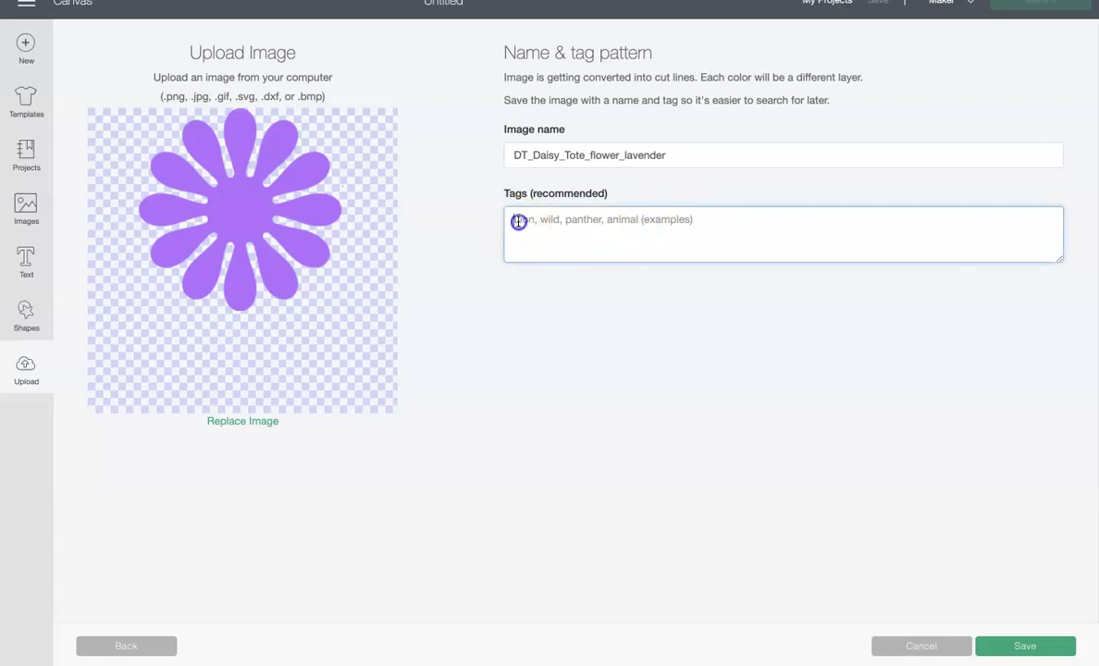
text(tag, tote, daisy)
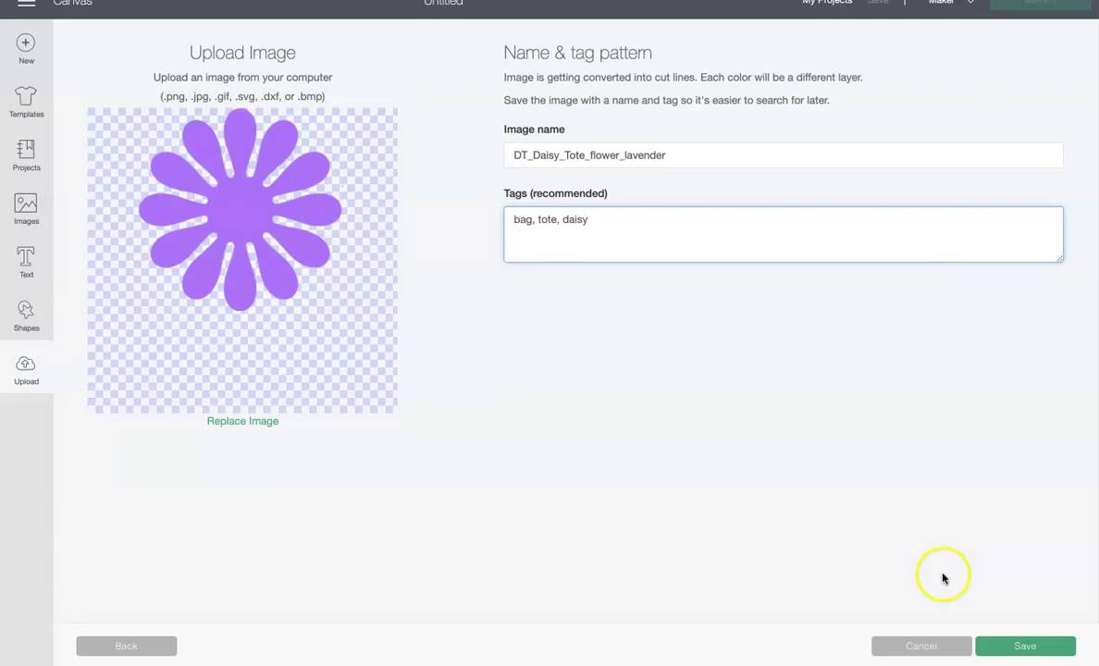
click(1024, 650)
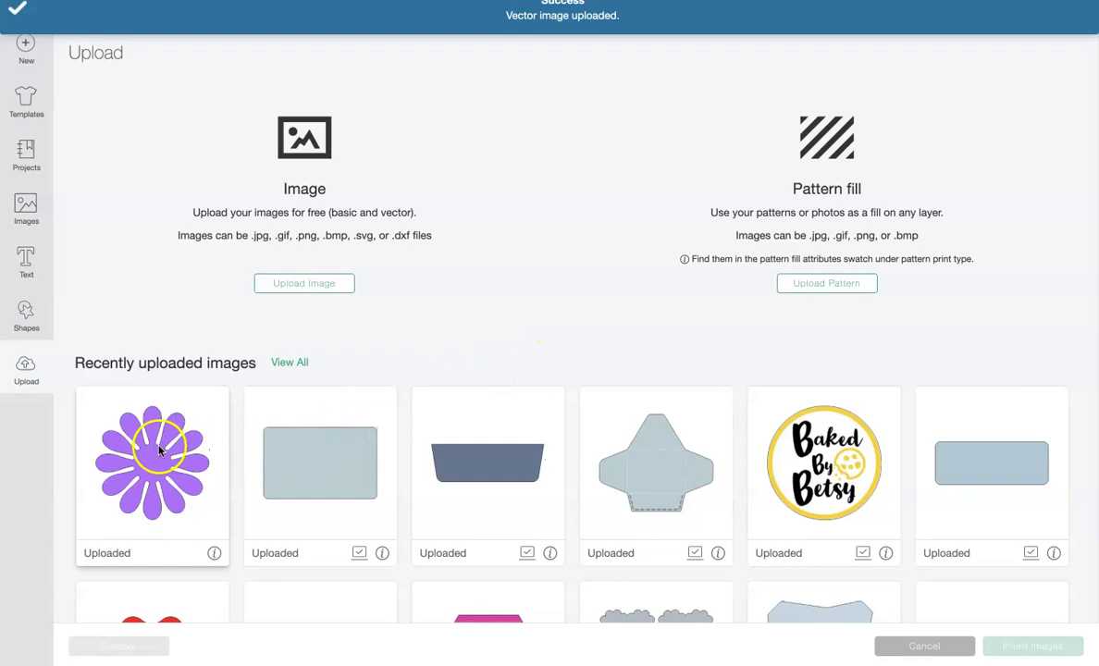
- Insert the lavender flower on the canvas at about X 11.3, Y 0.76 and hide its layer
click(147, 412)
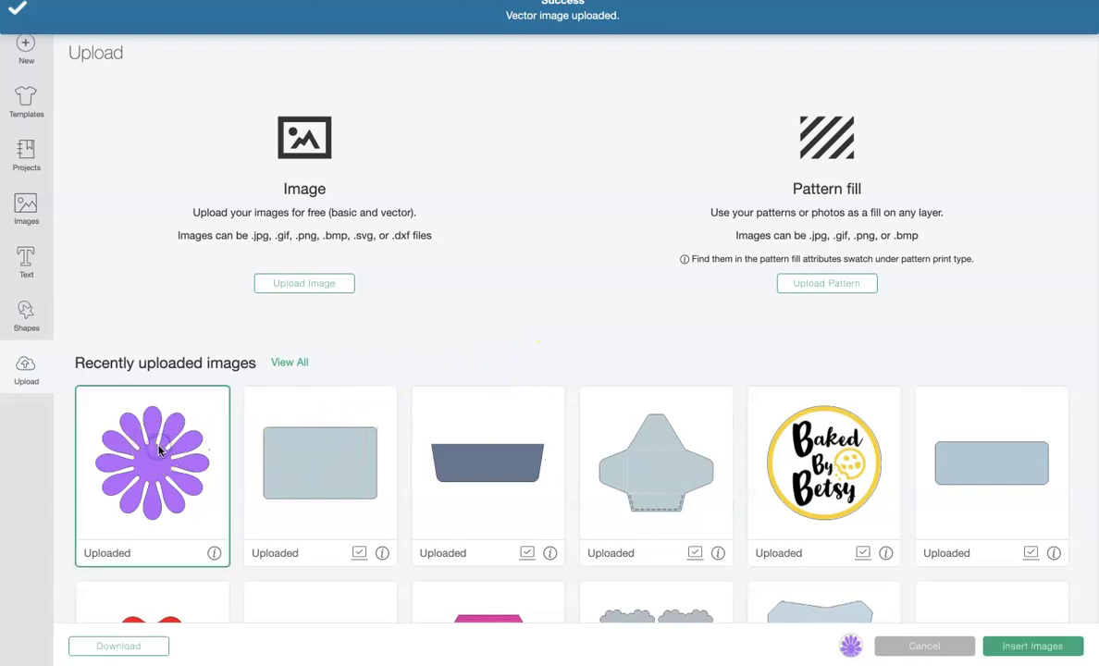
click(1021, 650)
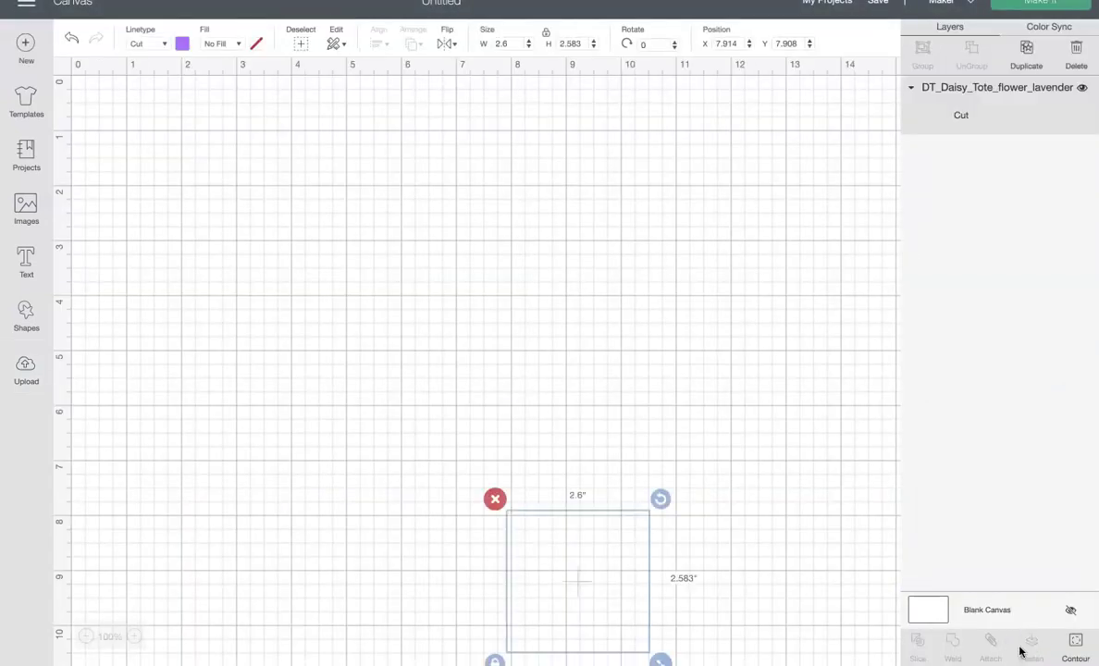
drag(577, 581, 762, 192)
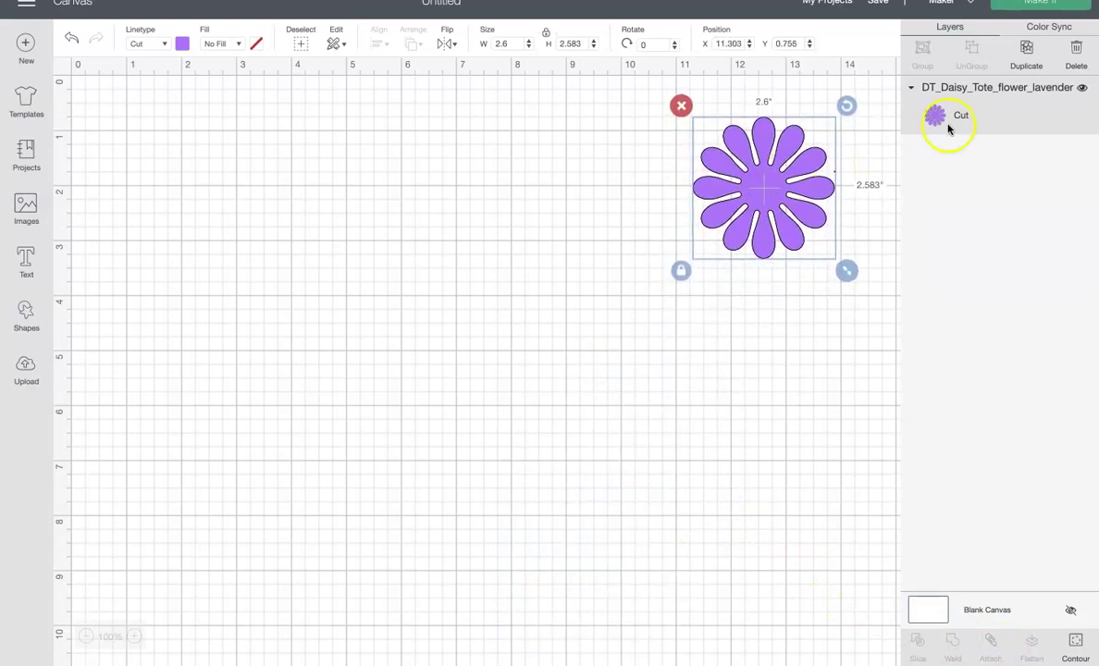
click(1081, 88)
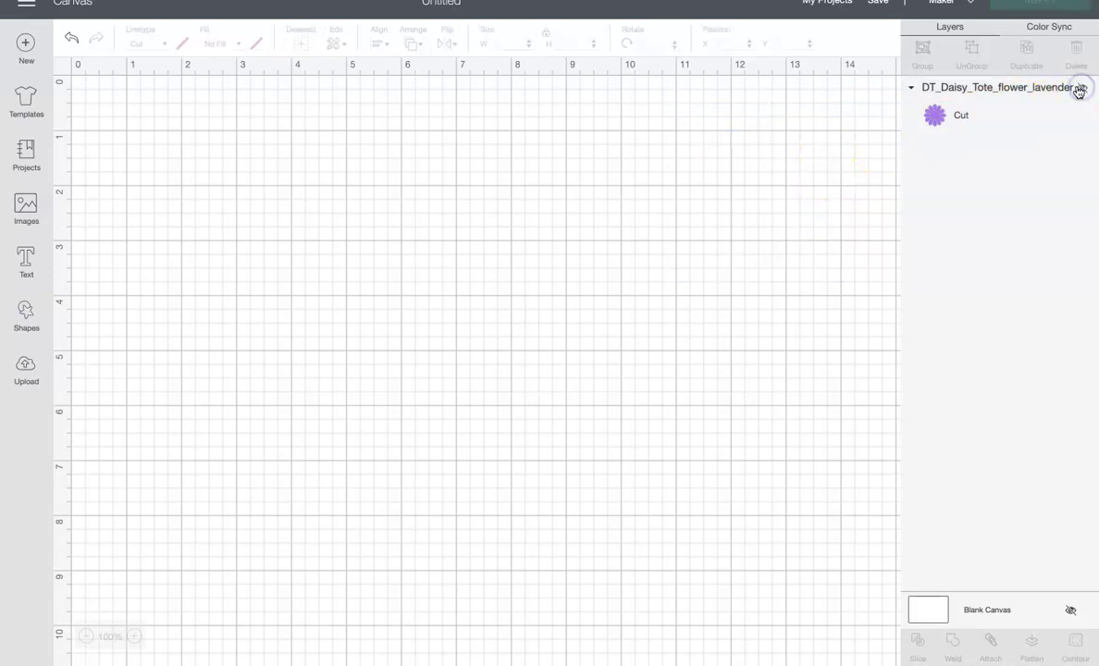
- Upload the main_pink_pattern.svg file from the SVG folder as a new image
click(27, 369)
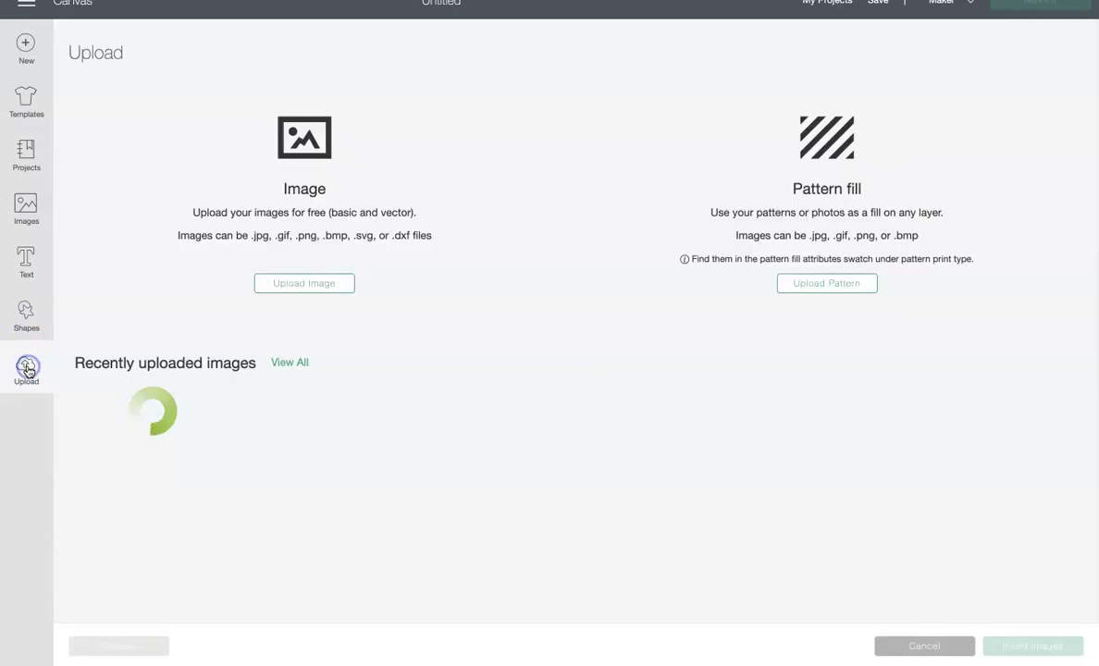
click(305, 284)
click(560, 323)
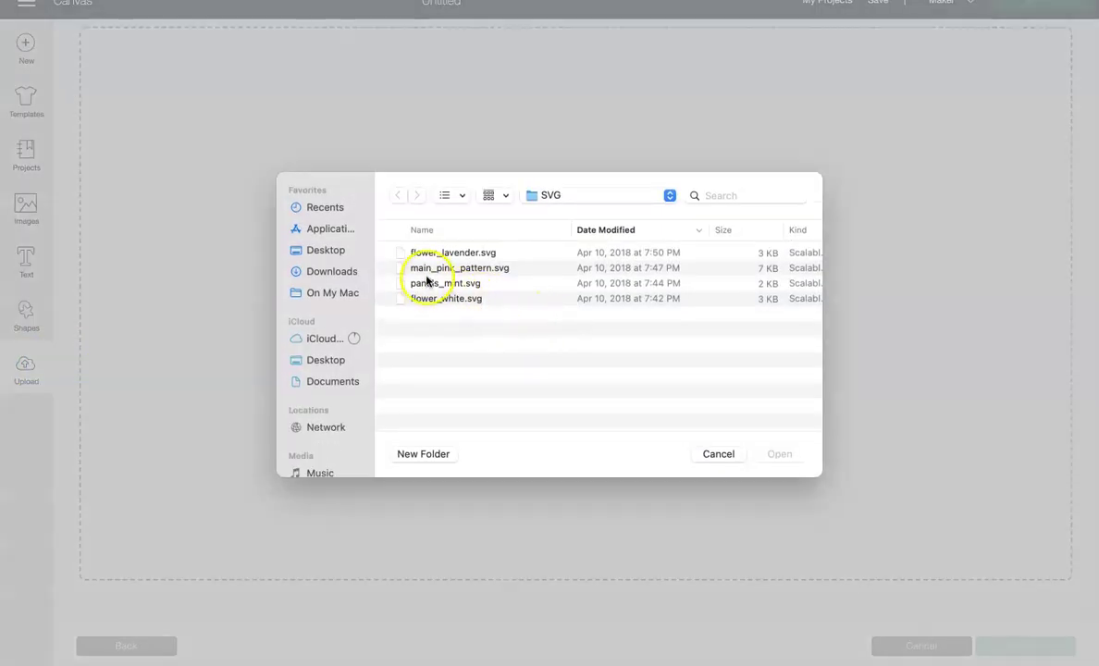
click(421, 270)
click(773, 455)
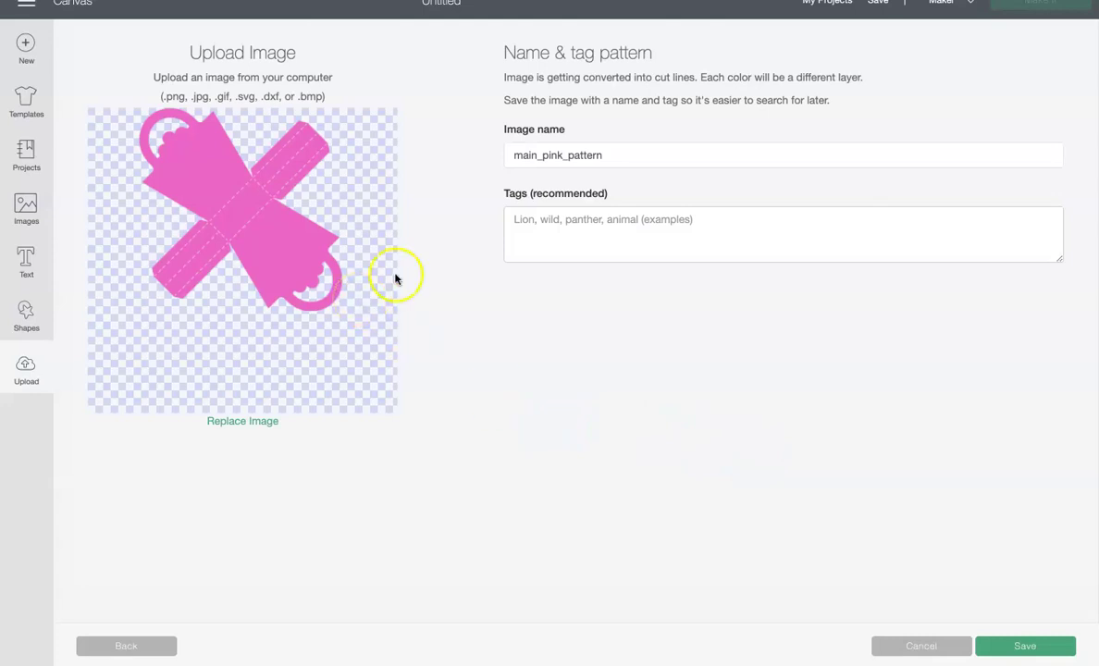
- Rename the uploaded pink bag image as DT_Daisy_Tote_main_pink_pattern
click(514, 155)
text(DT_)
text(D)
text(aisy_Tote)
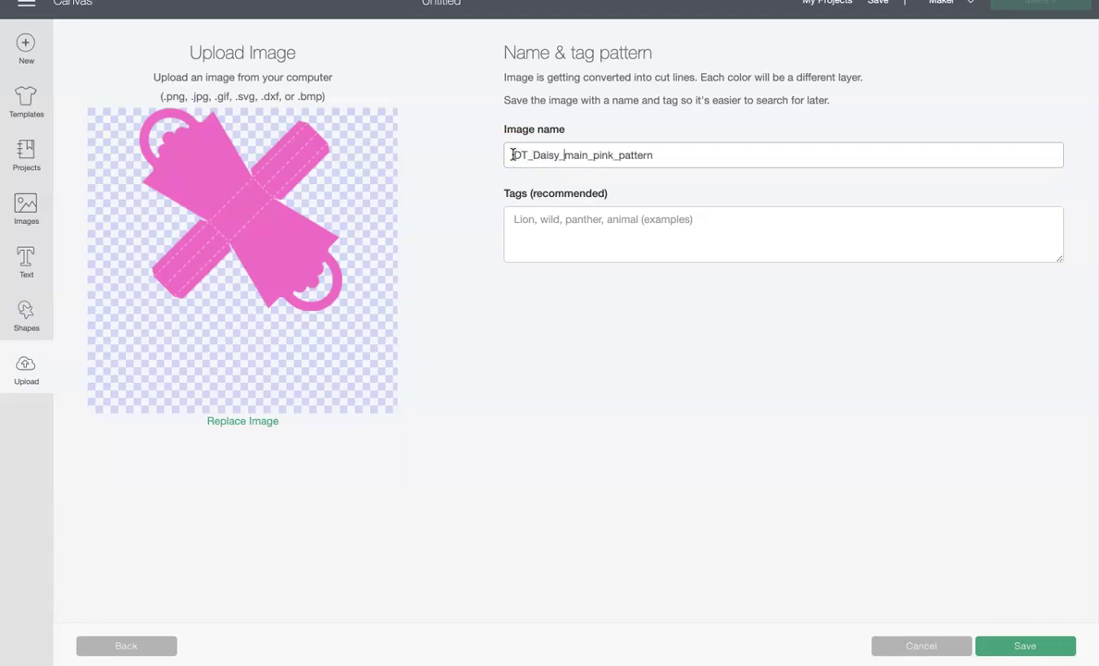
text(_)
- Tag the pink bag image with "bag, tote, daisy" and save the upload
click(516, 224)
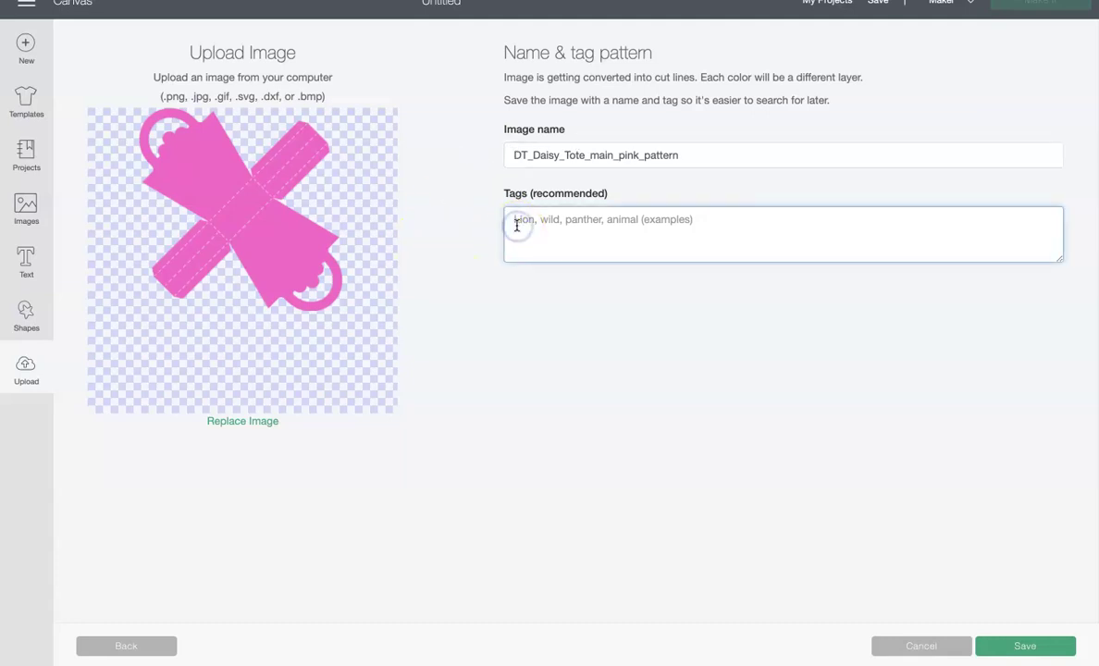
text(bag, tote)
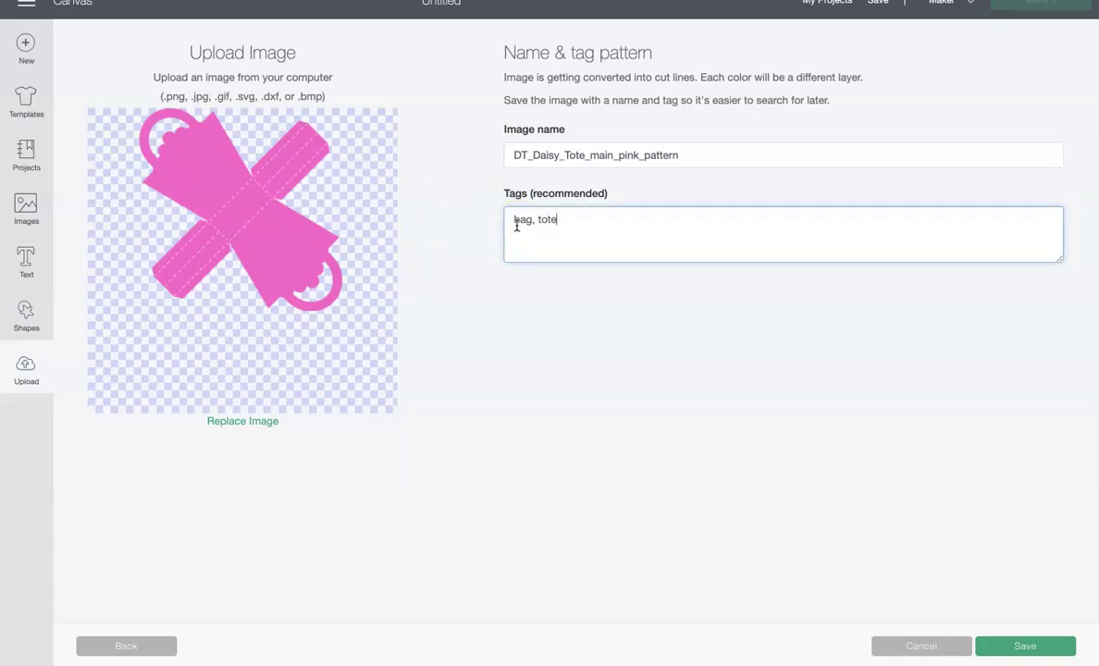
text(, daisy)
click(1021, 648)
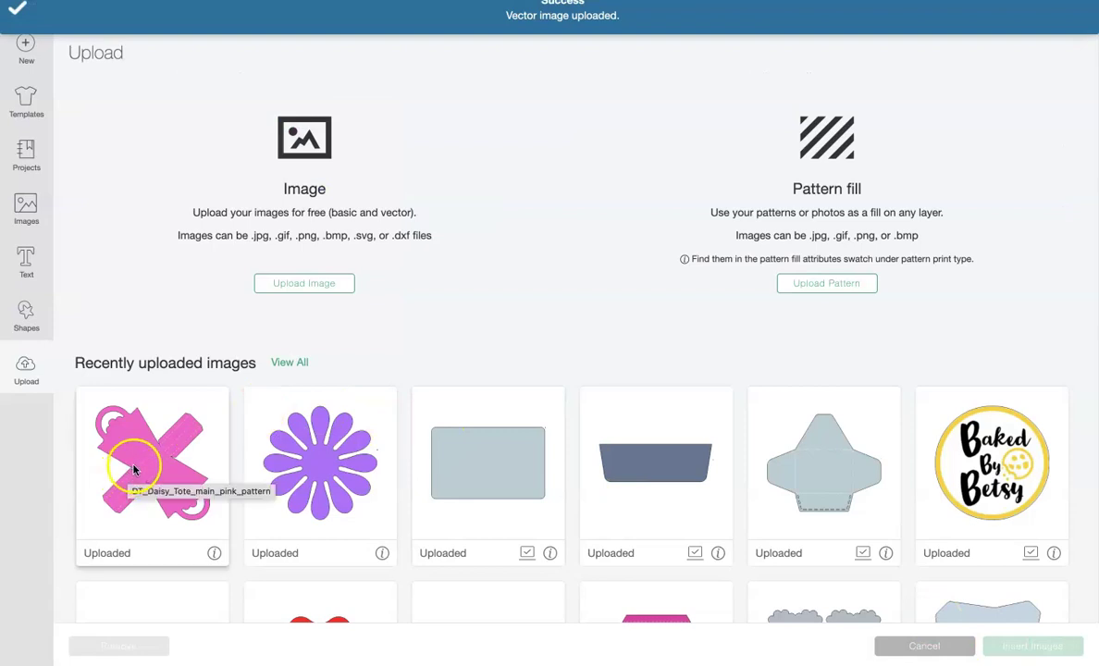
- Insert the pink bag pattern on the canvas and move it to about X 1.4, Y 0.5
click(136, 458)
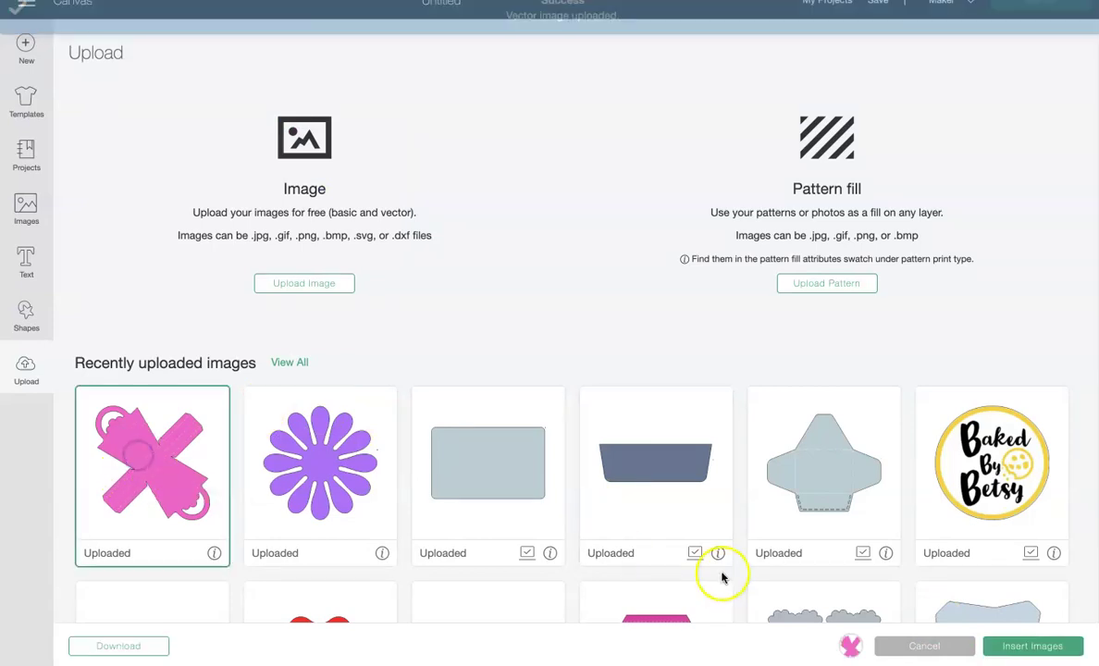
click(1033, 647)
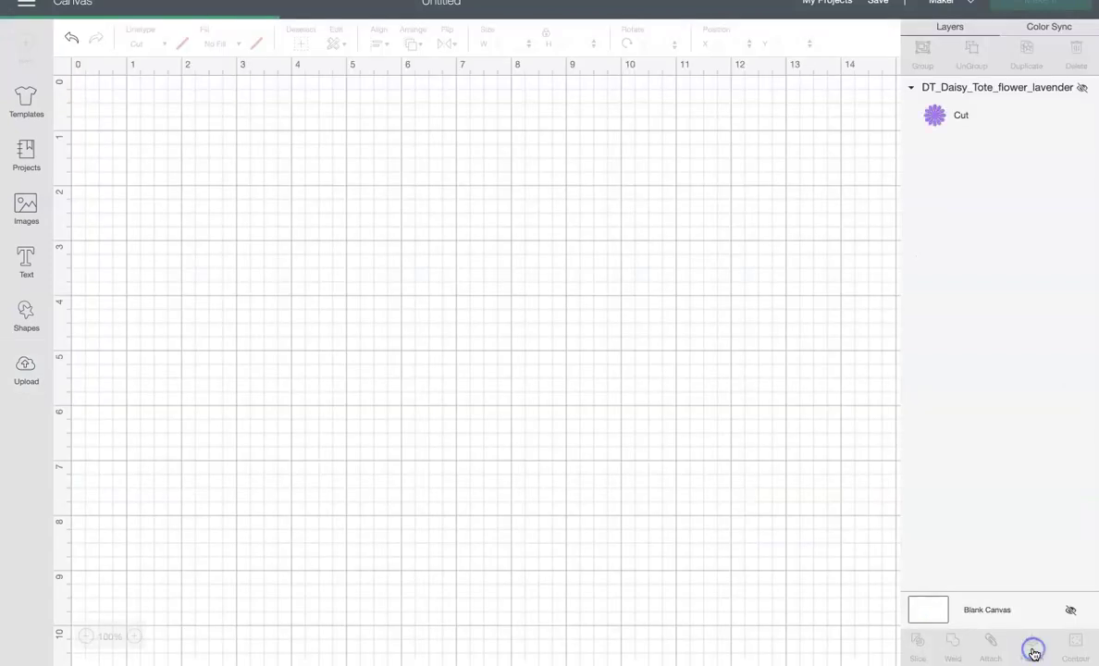
drag(519, 470, 361, 263)
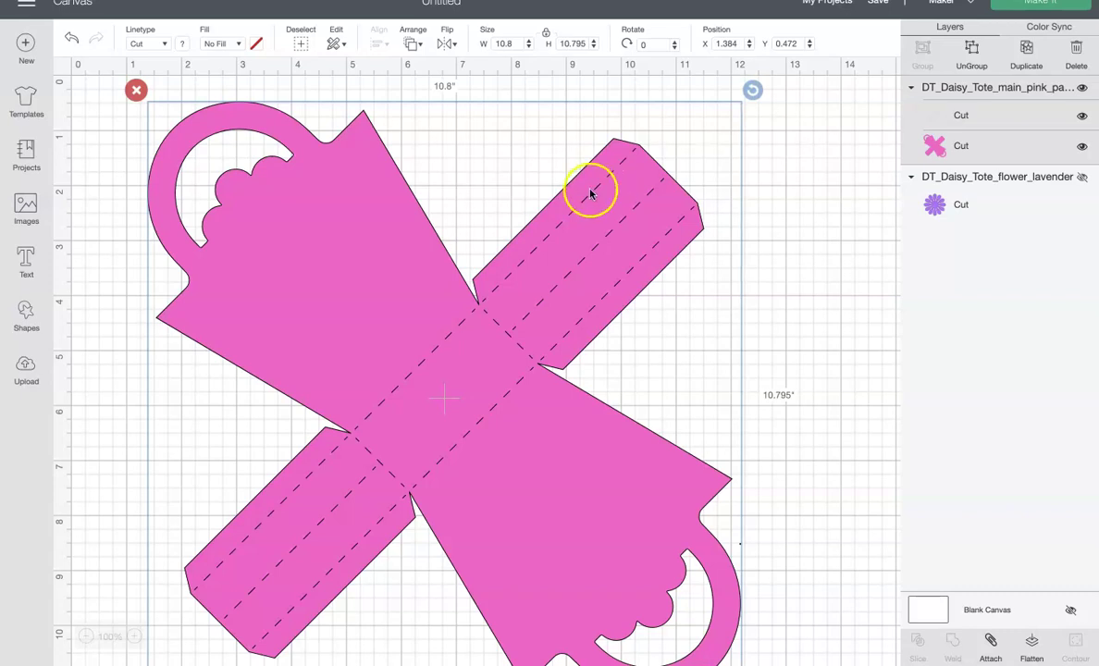
click(497, 311)
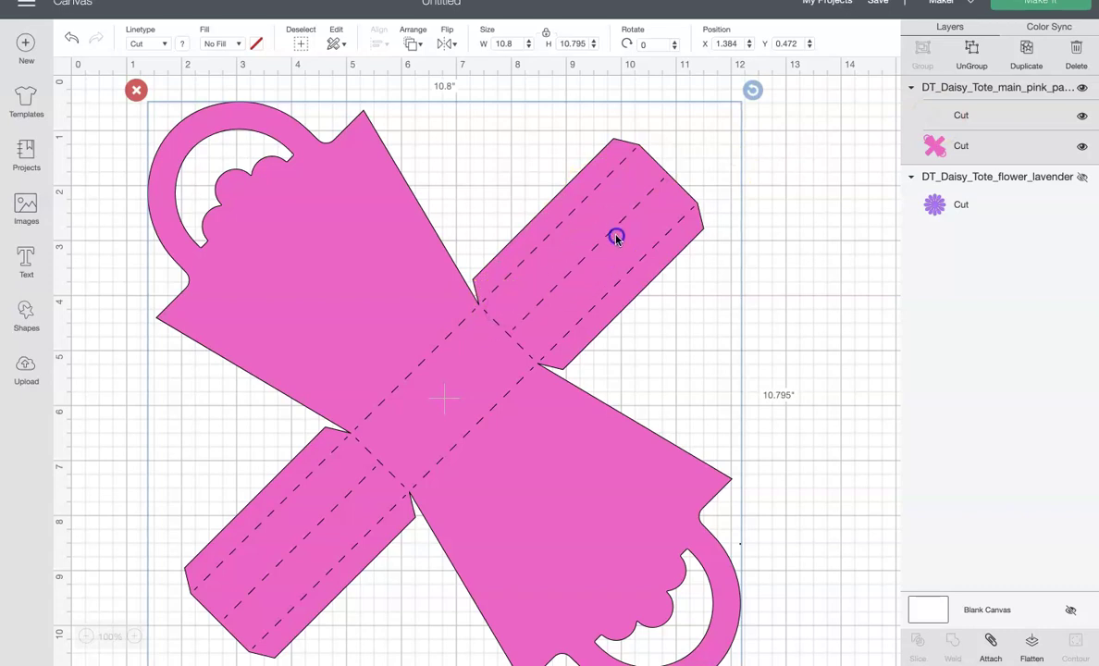
- Change the pink bag's dashed fold lines to the Score linetype and preview the project's mats
click(956, 116)
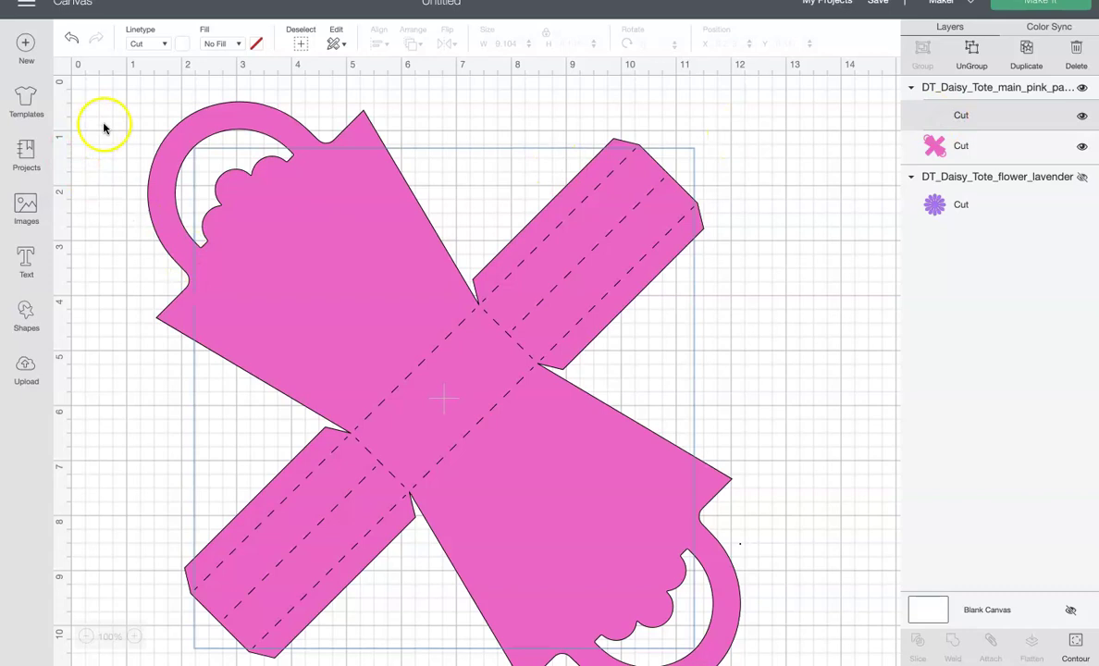
click(167, 44)
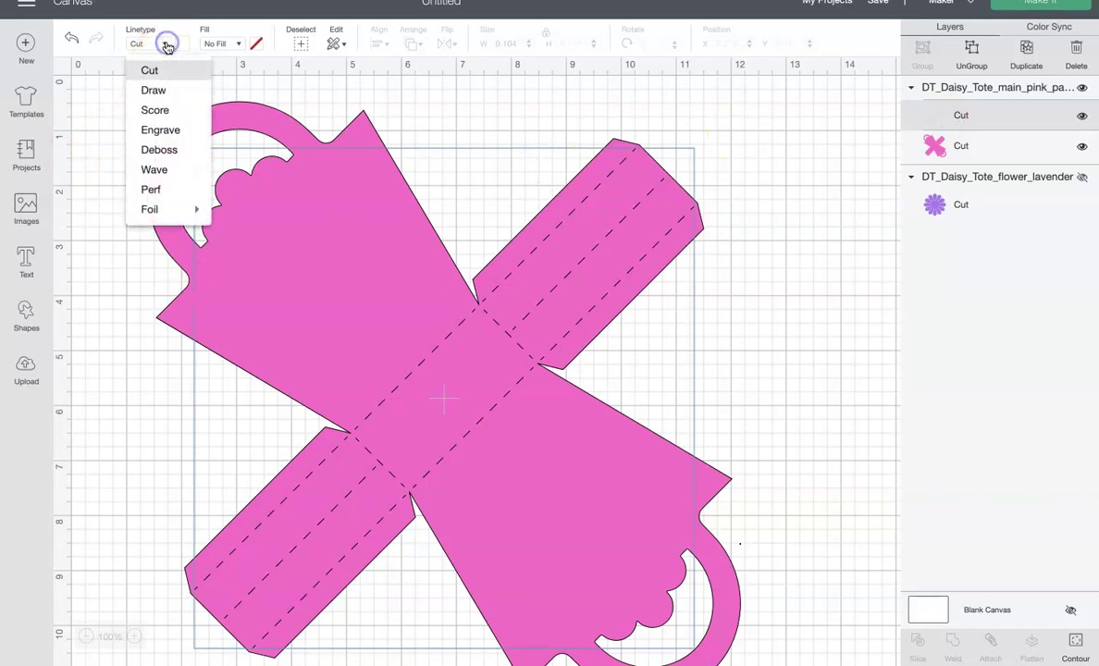
click(155, 110)
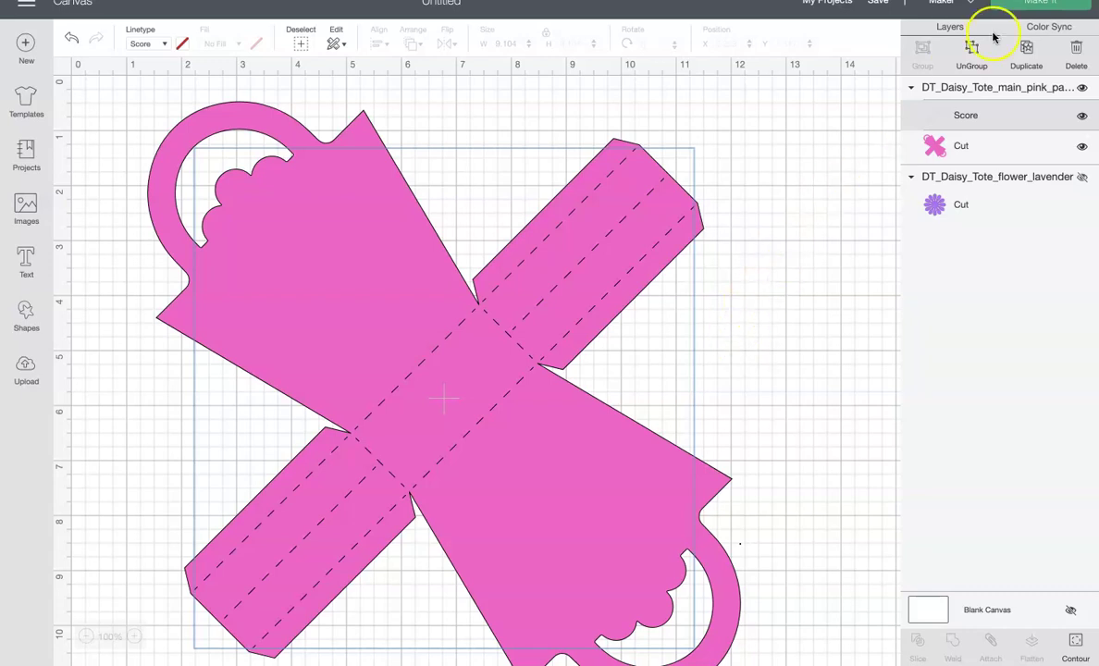
click(1035, 6)
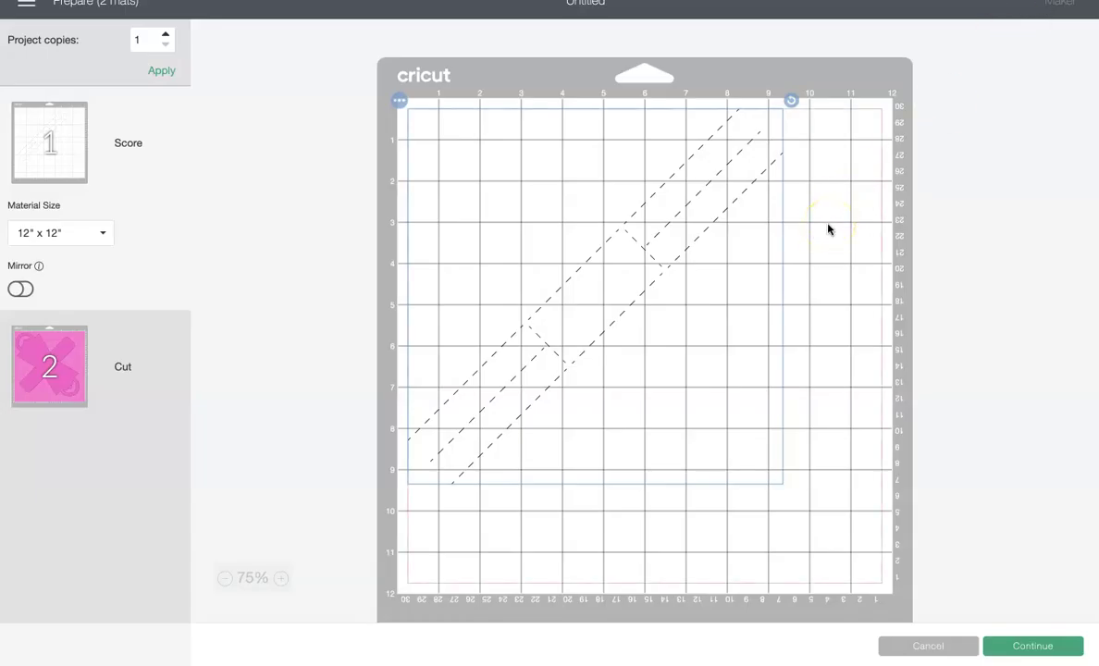
click(940, 645)
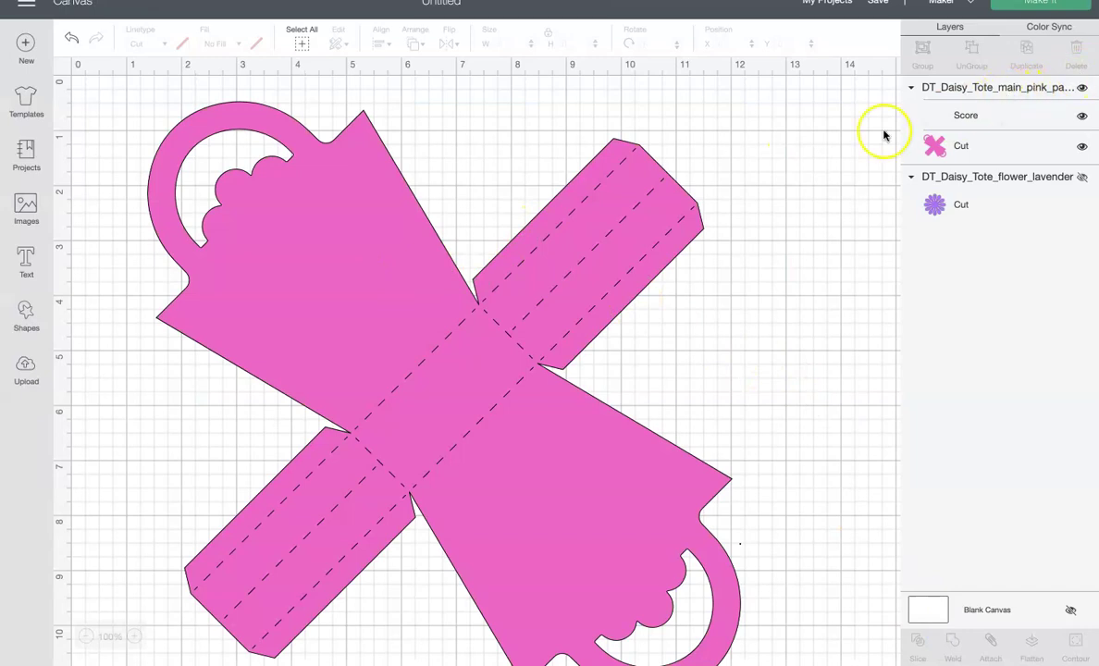
- Attach the score lines to the pink bag pattern and preview the mat layout again
click(404, 266)
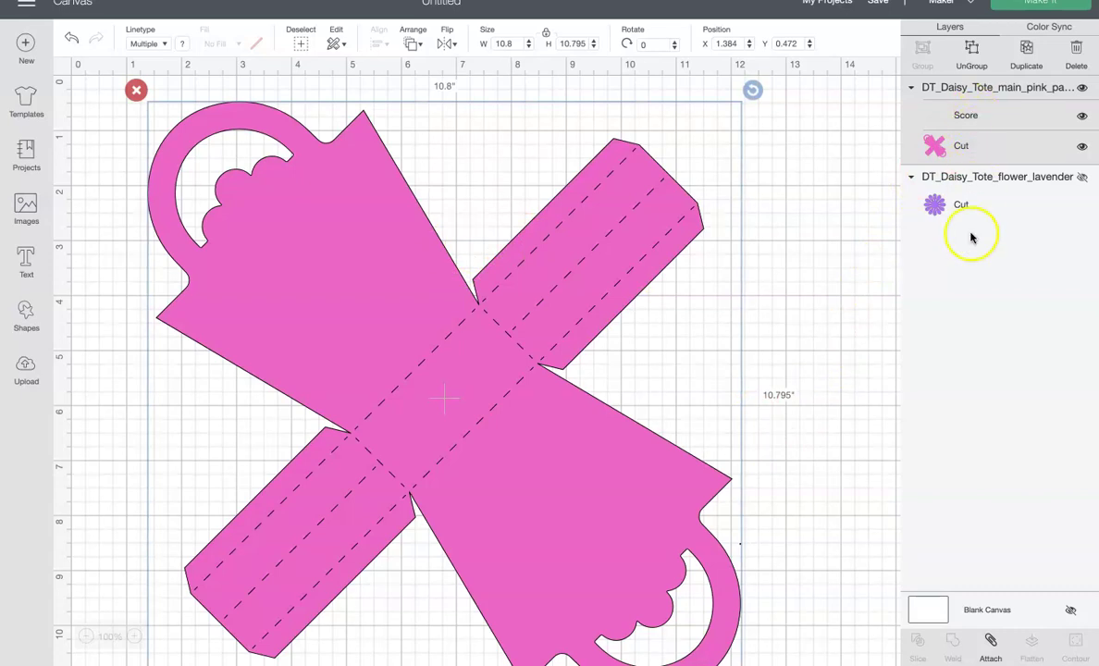
click(989, 648)
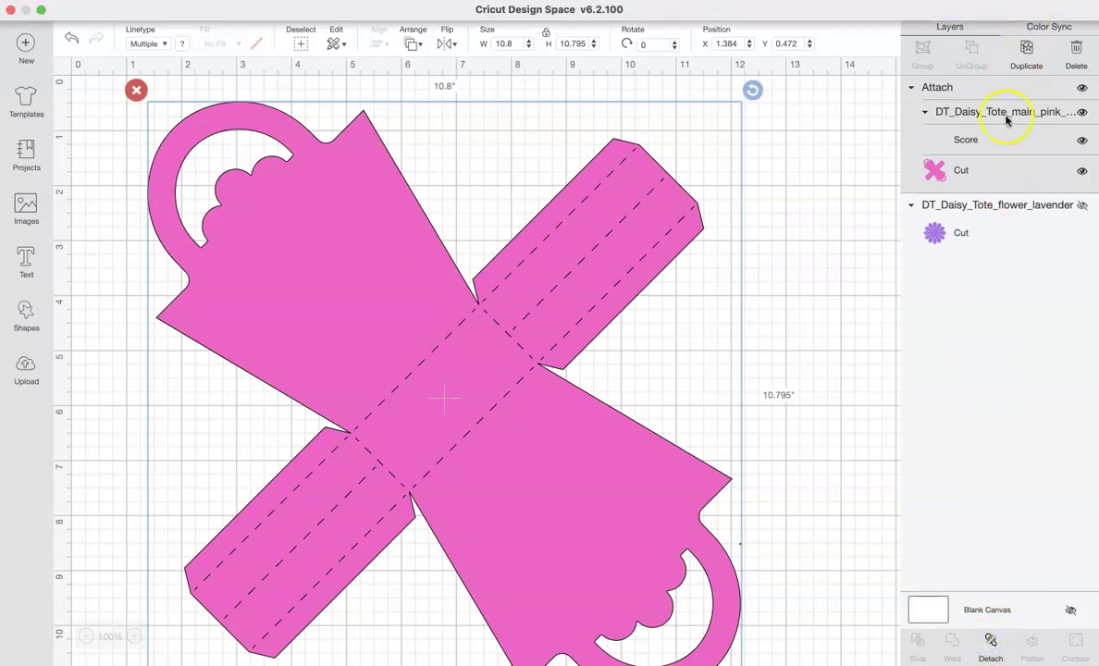
click(1043, 9)
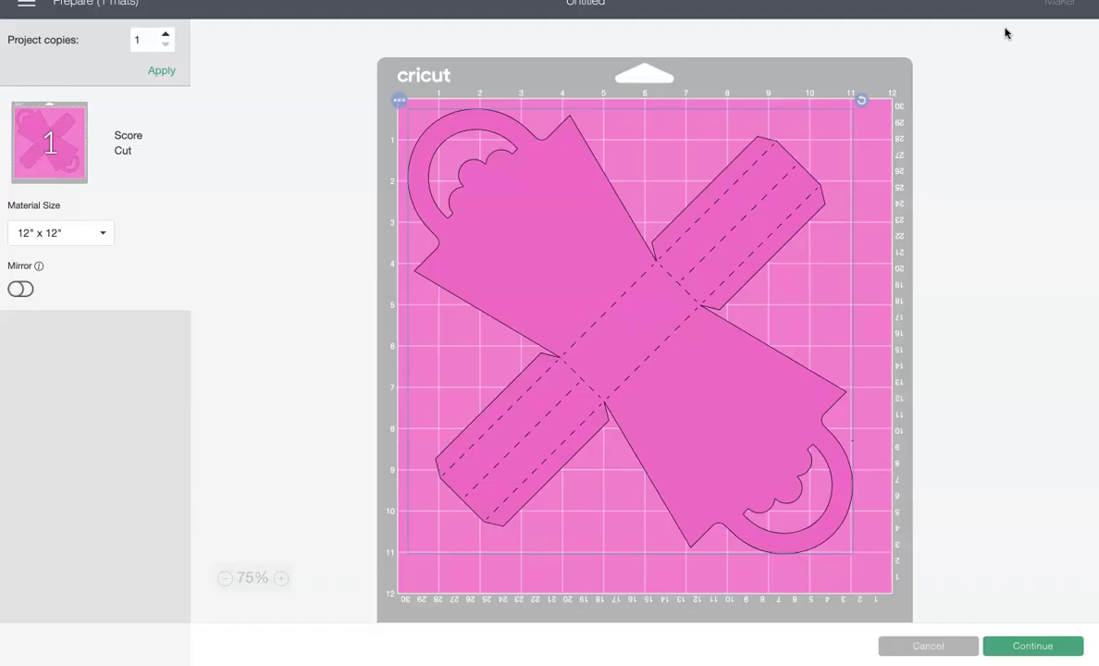
click(929, 645)
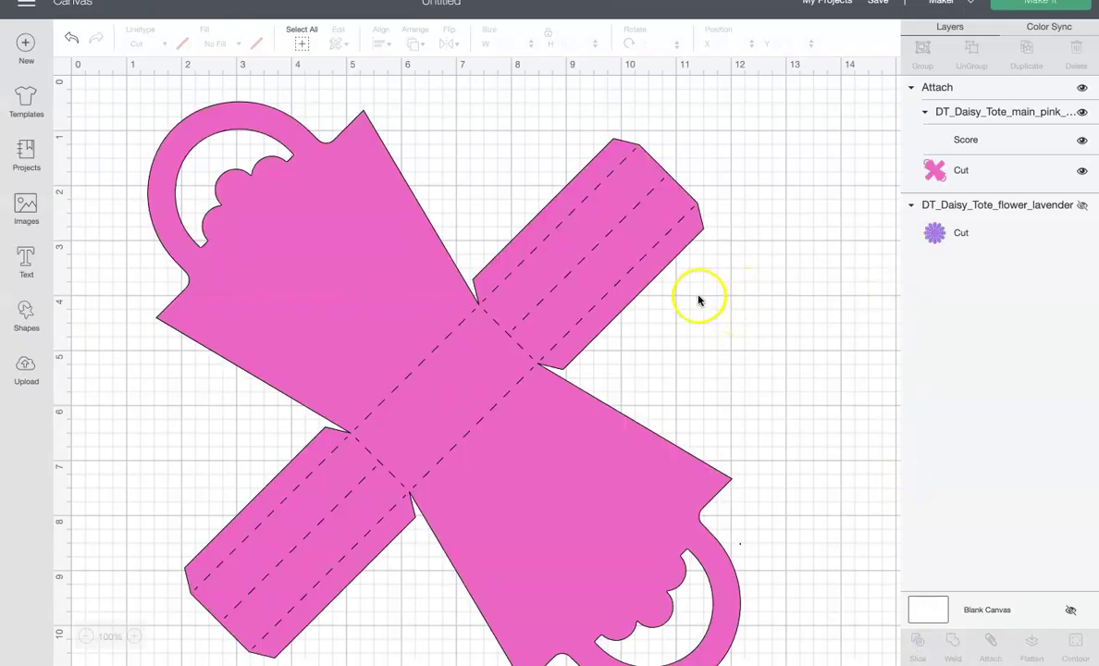
- Hide the attached pink bag on the canvas and upload panels_mint.svg from the SVG folder as a new image
click(585, 212)
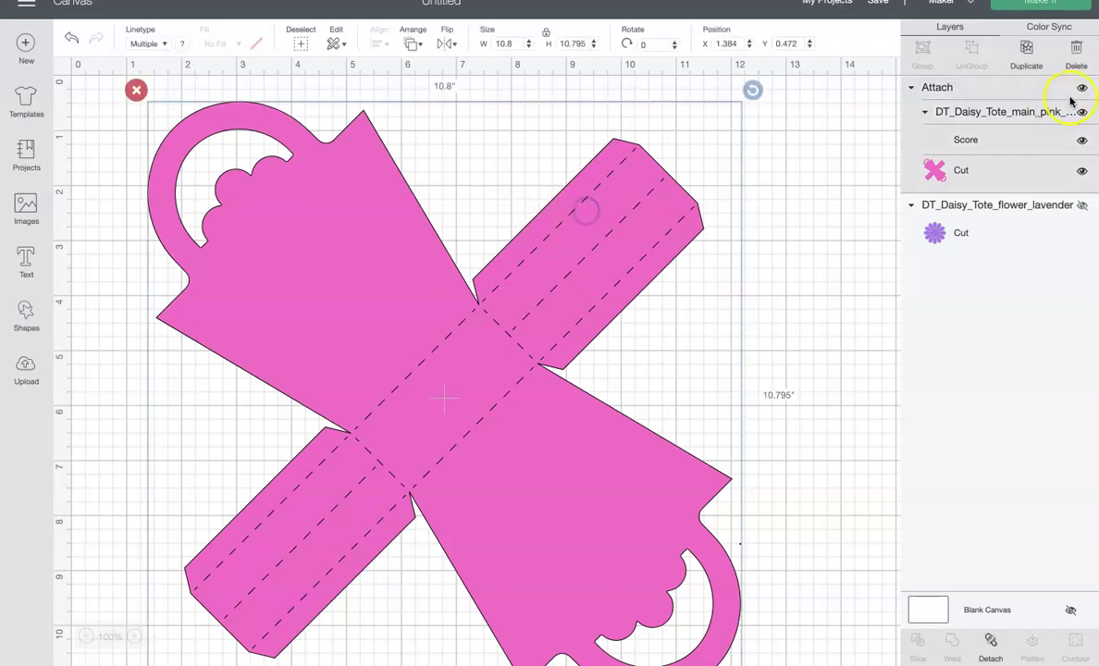
click(1082, 90)
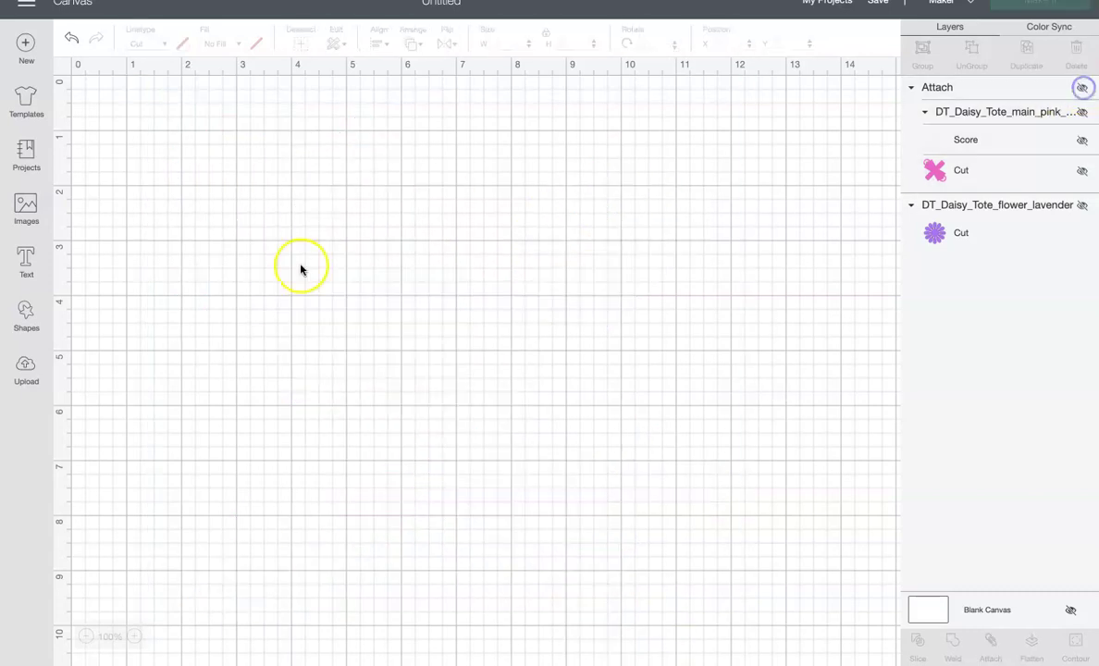
click(26, 369)
click(306, 285)
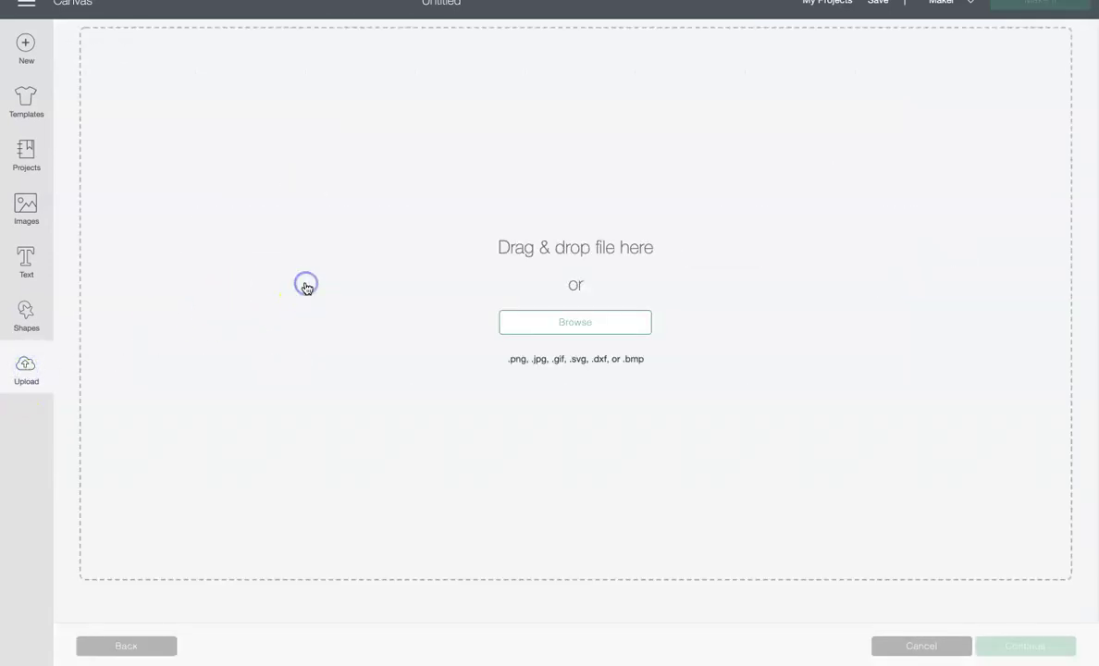
click(599, 323)
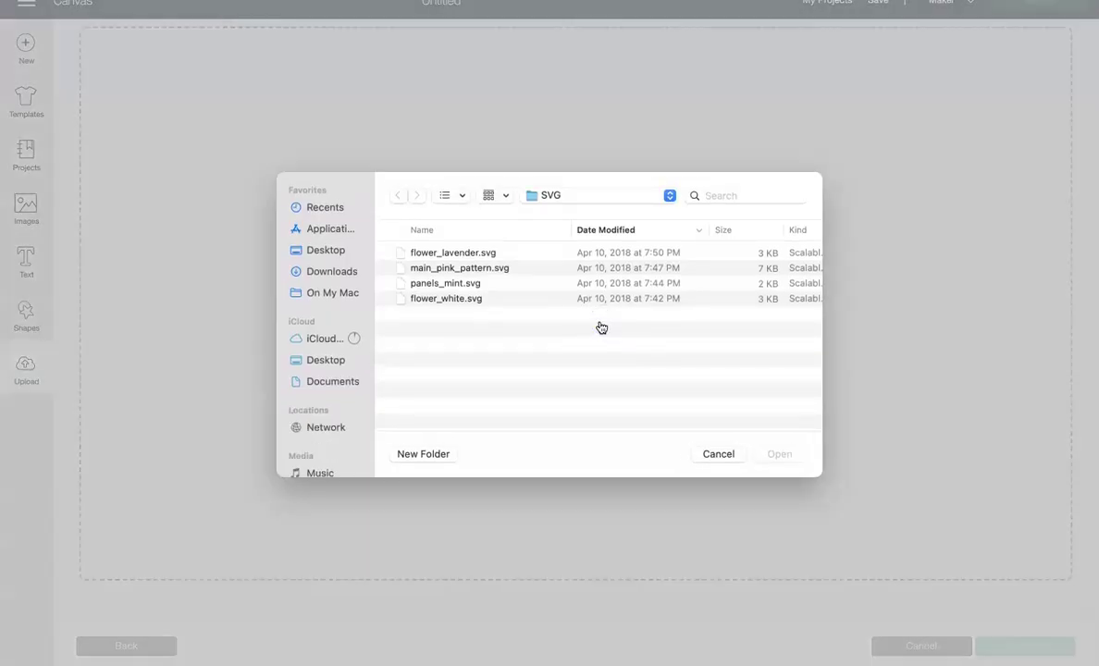
click(421, 287)
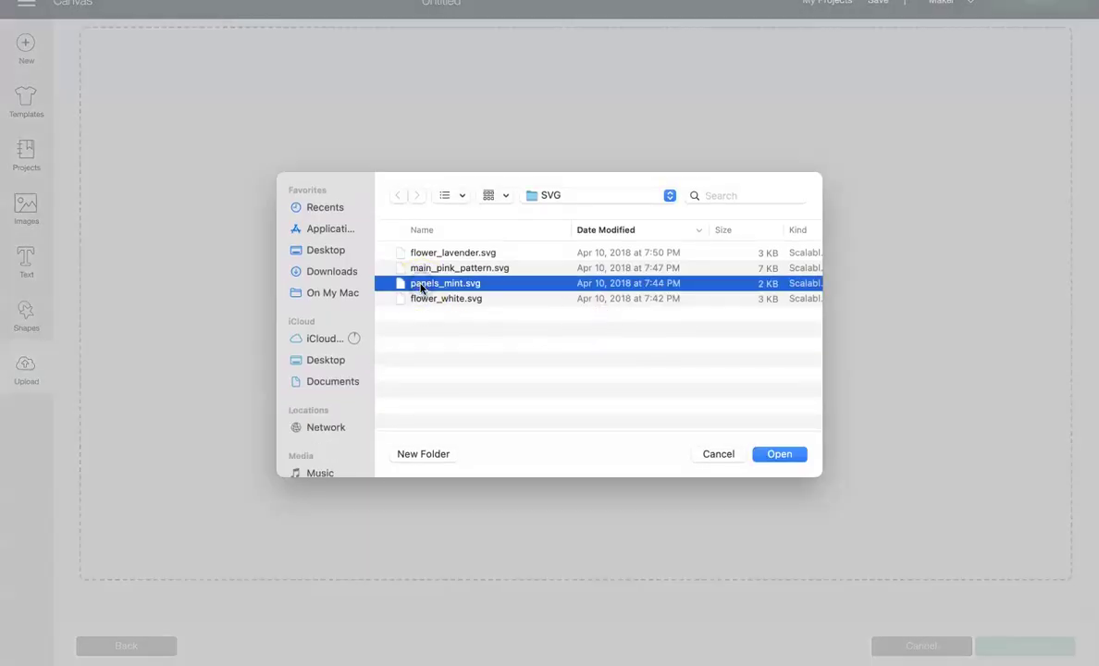
click(779, 453)
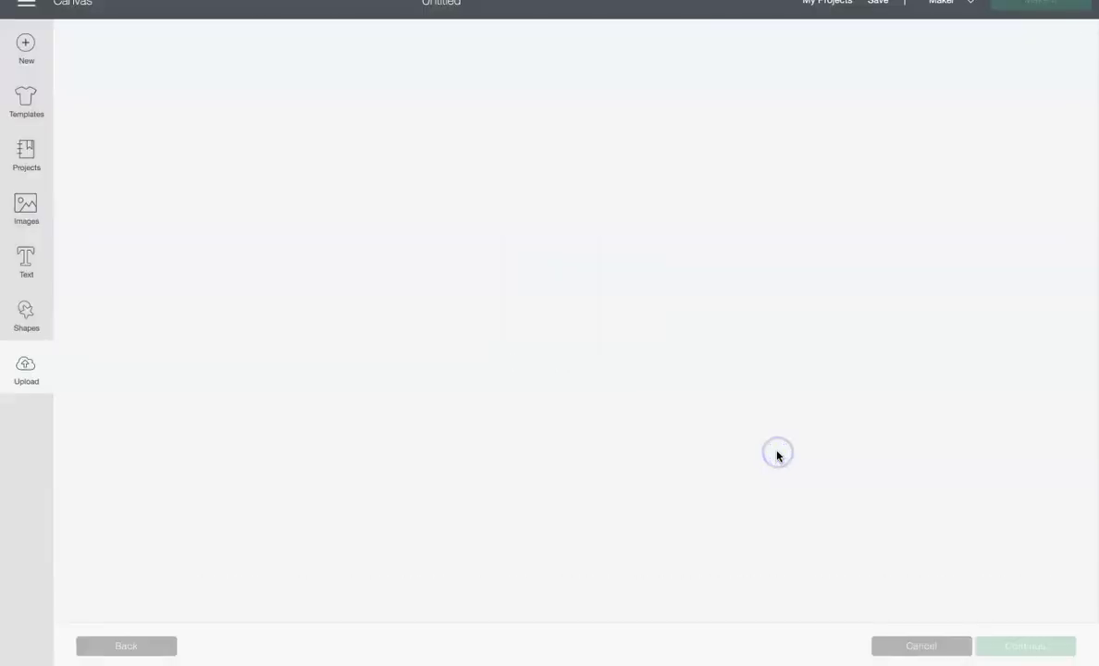
- Name the mint panels image DT_Daisy-Tote_panels_mint, tag it "bag, tote, daisy" and save the upload
click(512, 157)
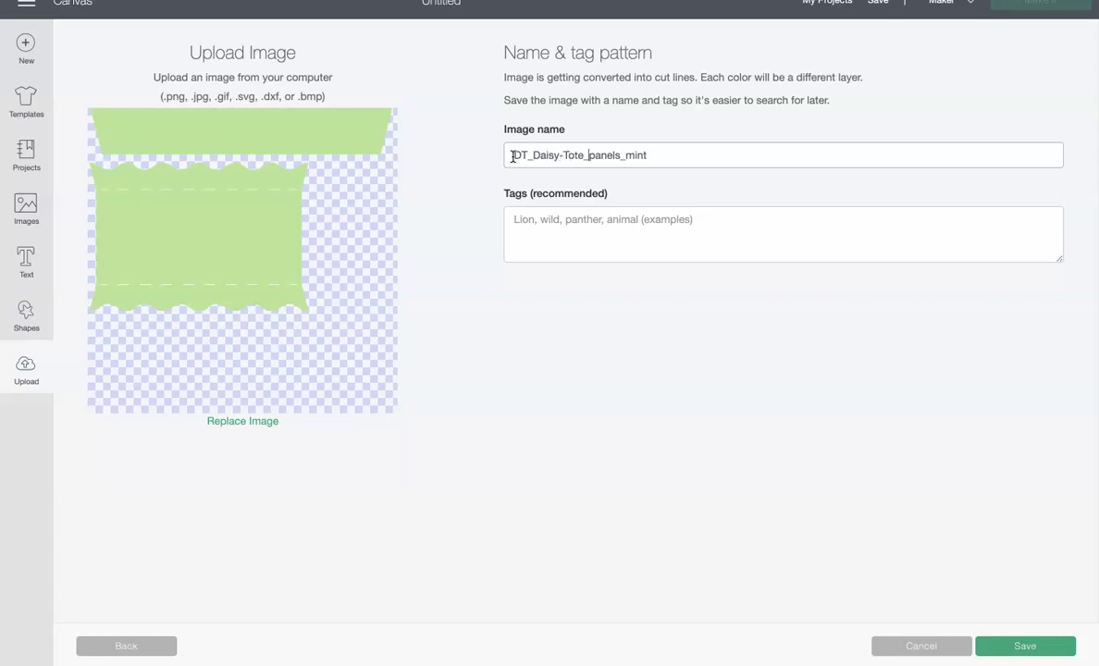
click(523, 221)
text(bag, tote, daisy)
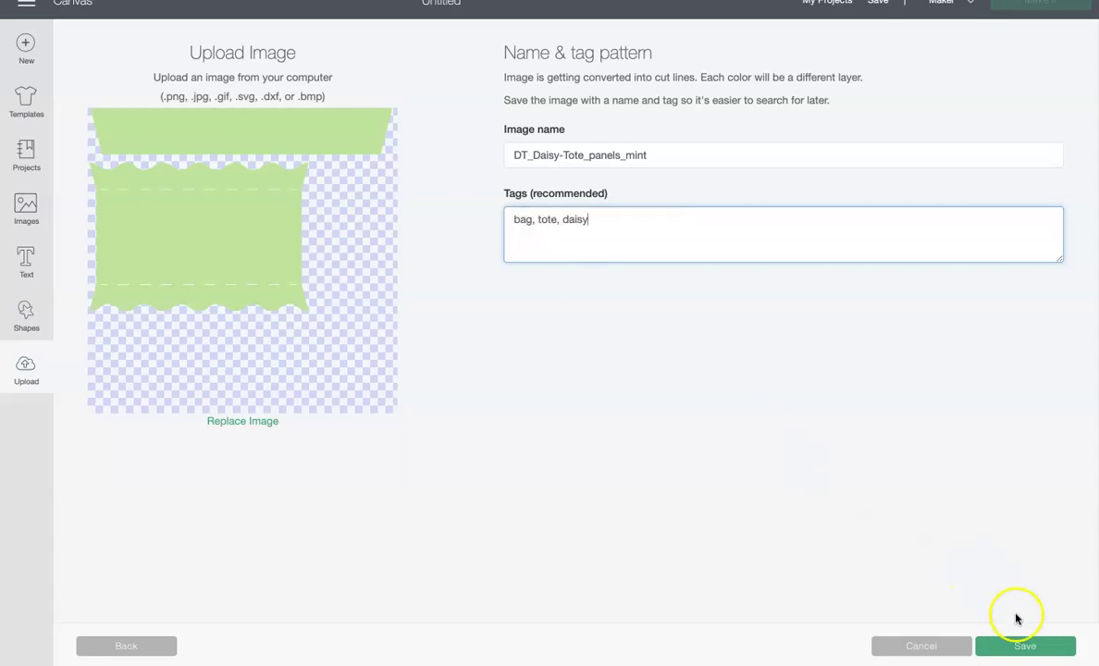
click(1022, 645)
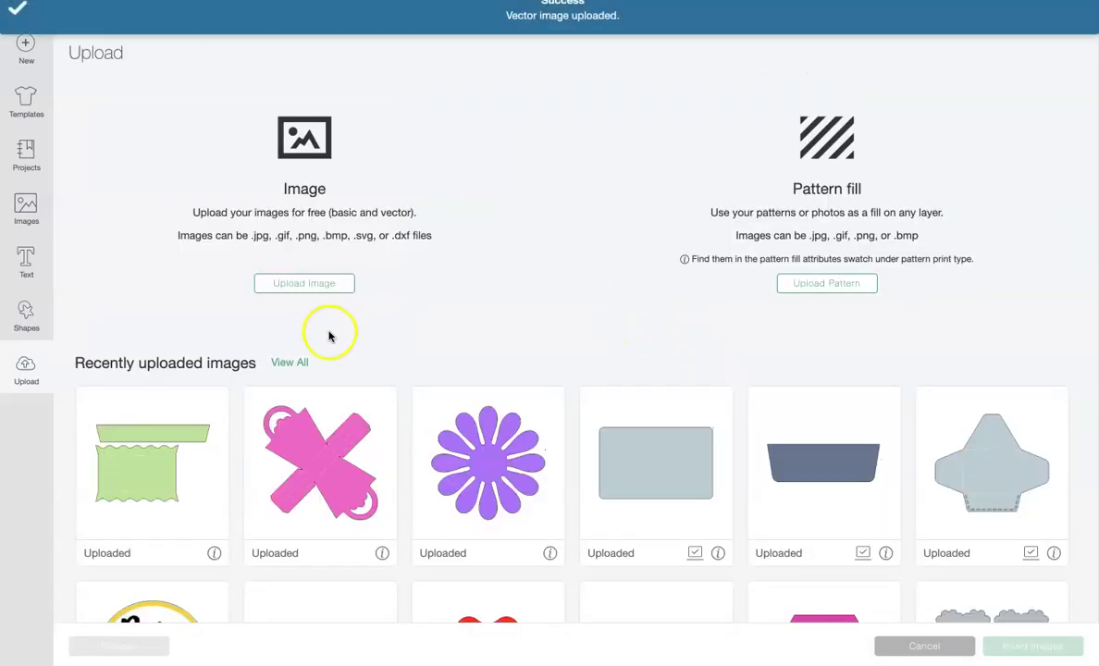
- Insert the mint panels image on the canvas and move it to about X 3.2, Y 1.2
click(147, 460)
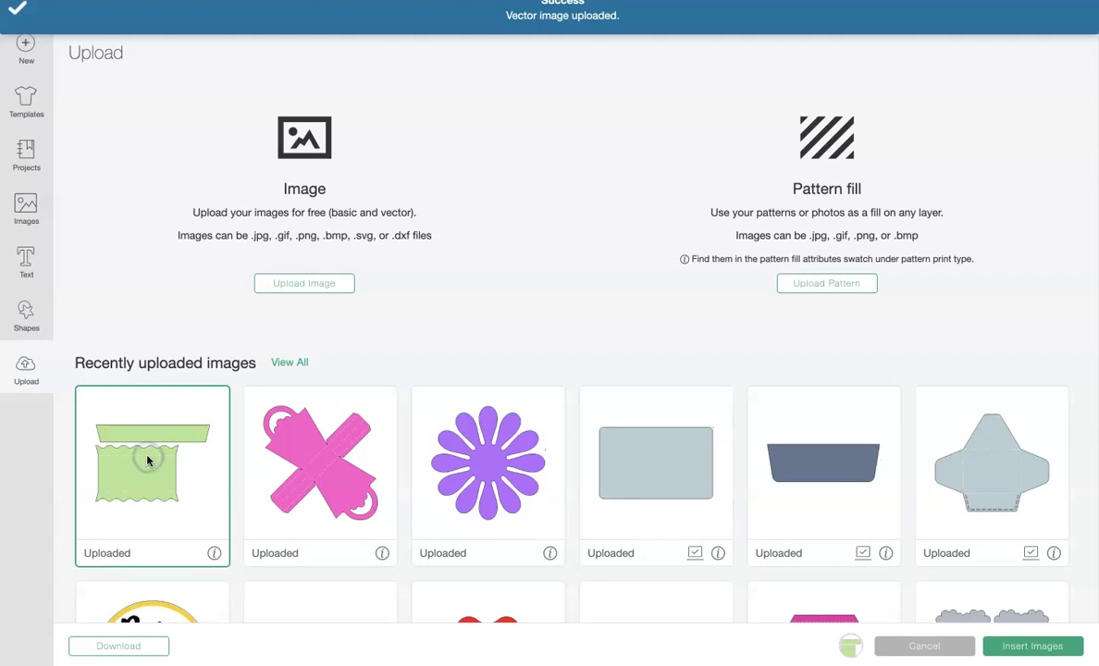
click(1026, 645)
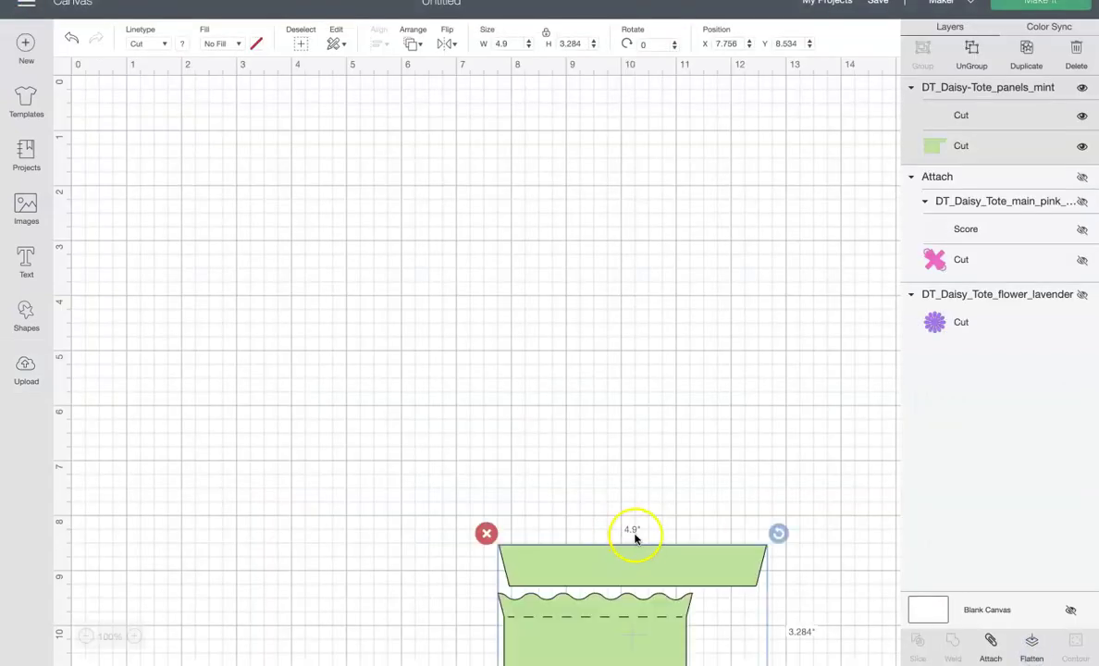
drag(532, 333, 361, 204)
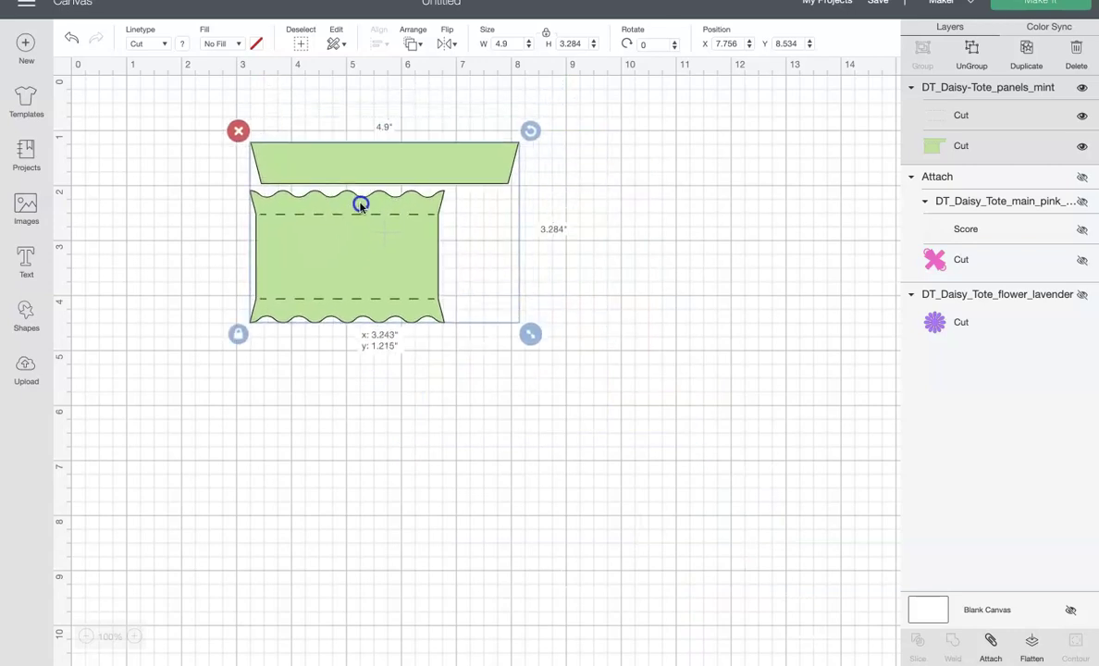
click(410, 220)
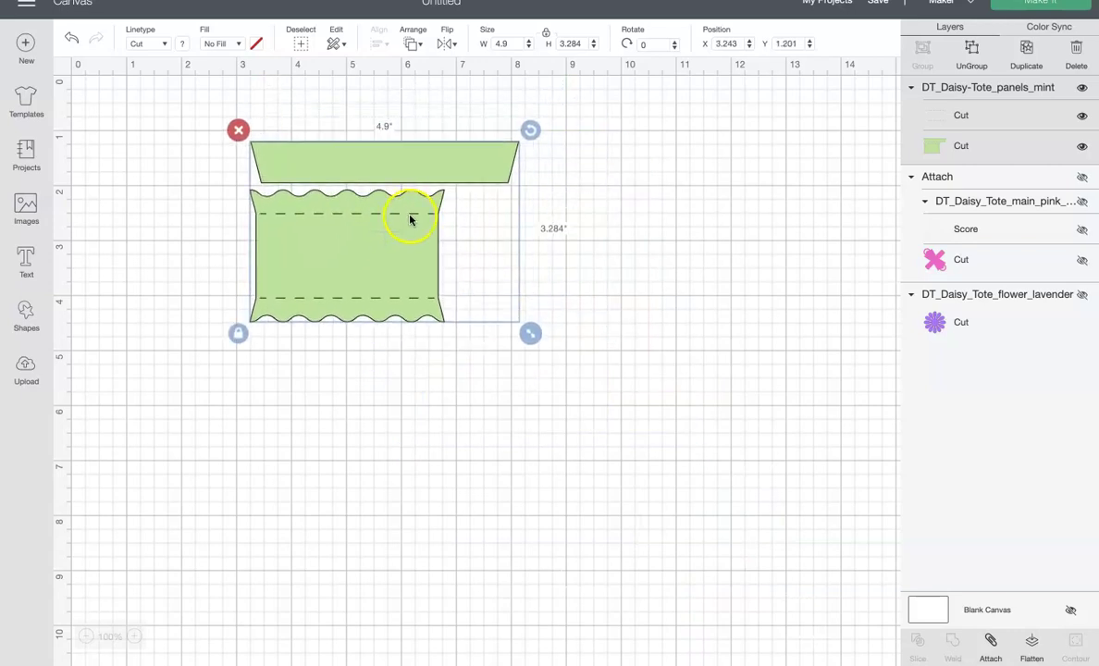
- Change the mint panel's dashed fold lines to the Score linetype and attach them to the panels
click(960, 118)
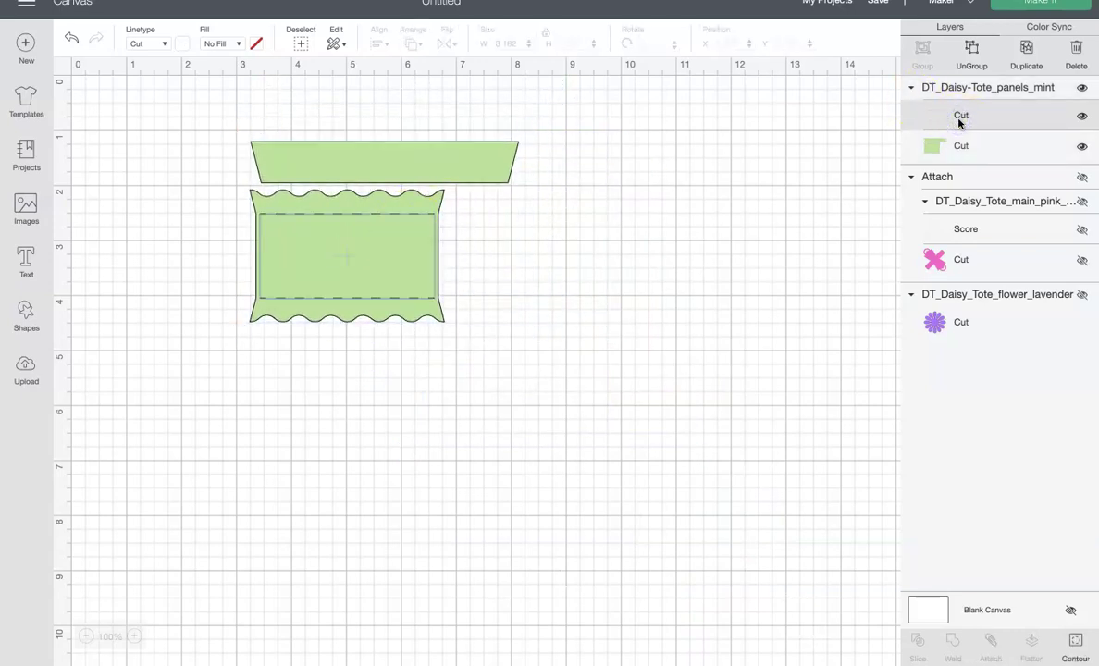
click(163, 43)
click(163, 113)
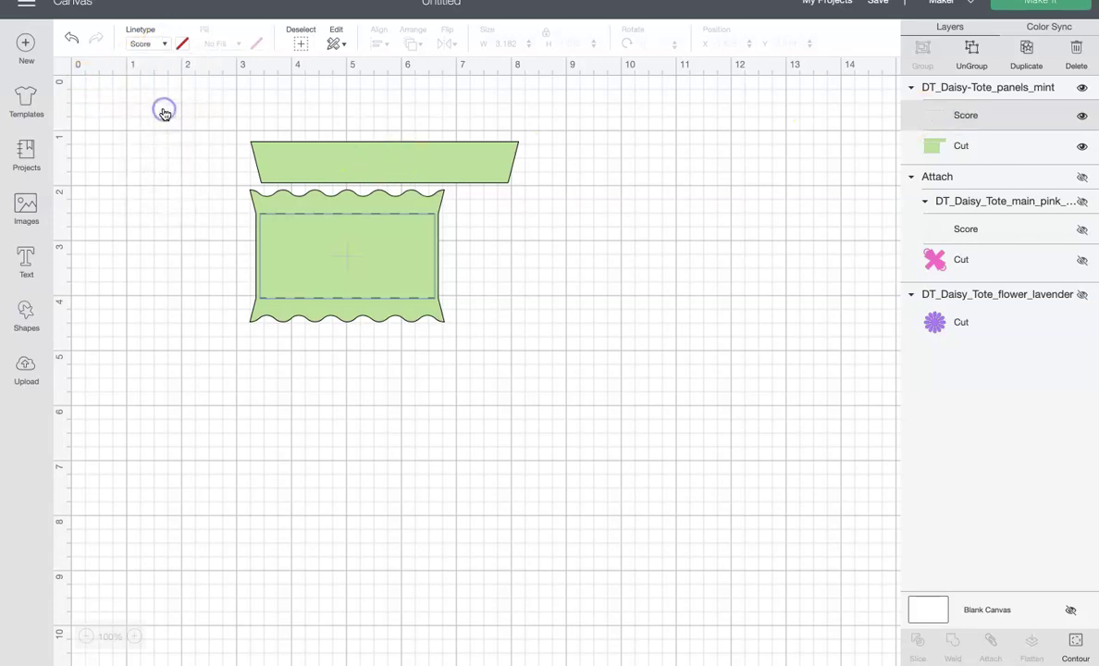
click(350, 163)
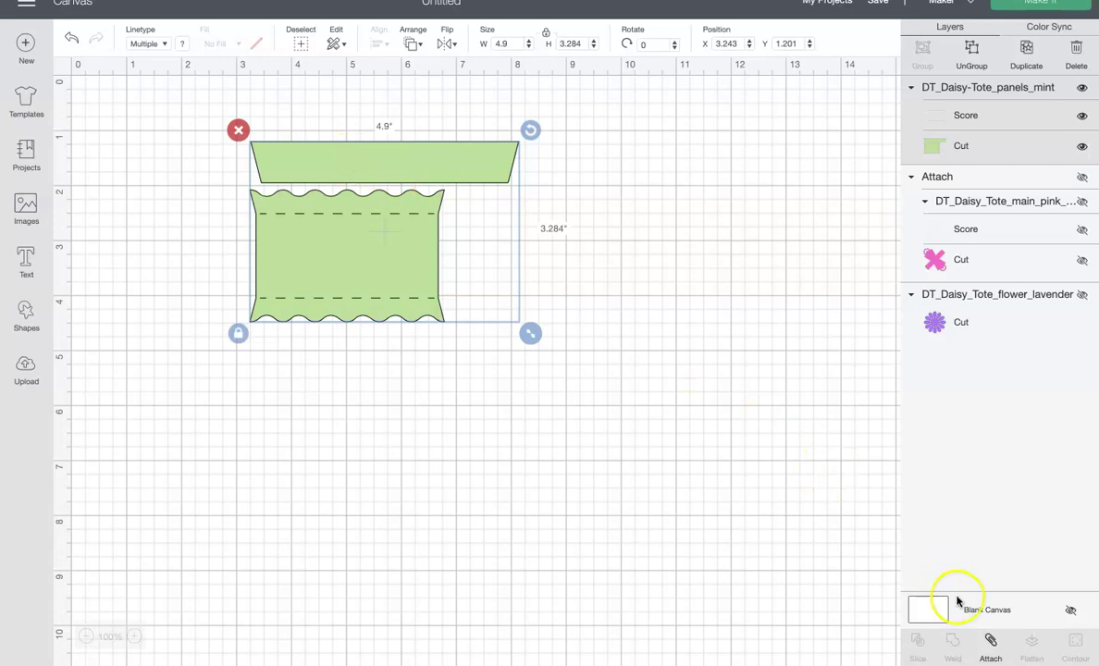
click(991, 641)
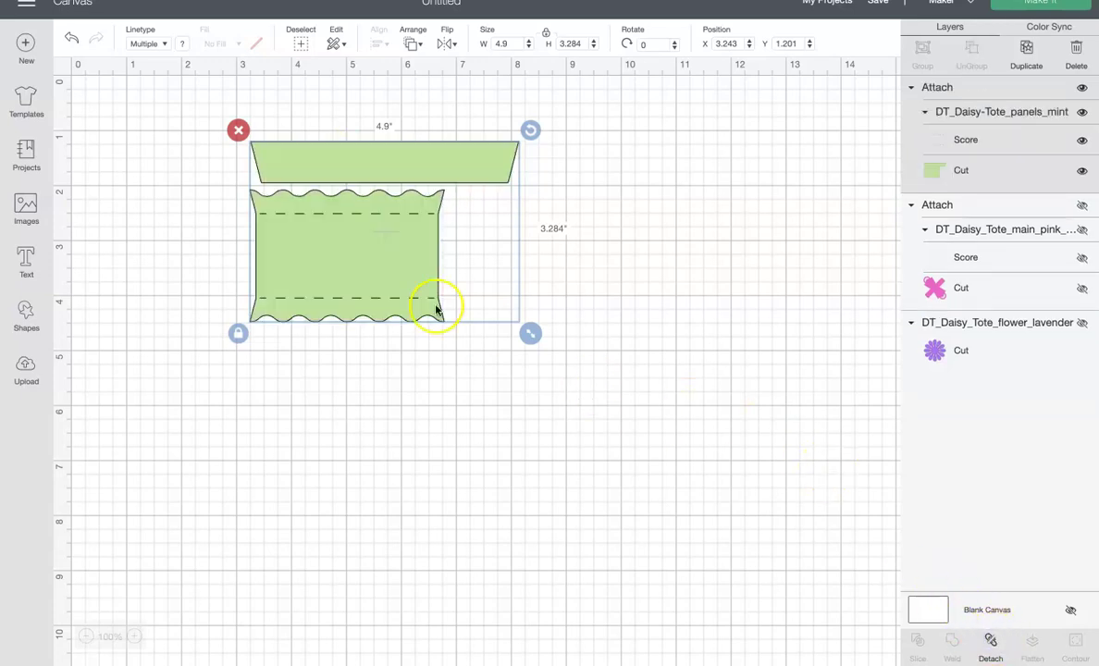
- Move the attached mint panels to about X 8.8, Y 1.0 and hide them on the canvas
drag(373, 275, 679, 263)
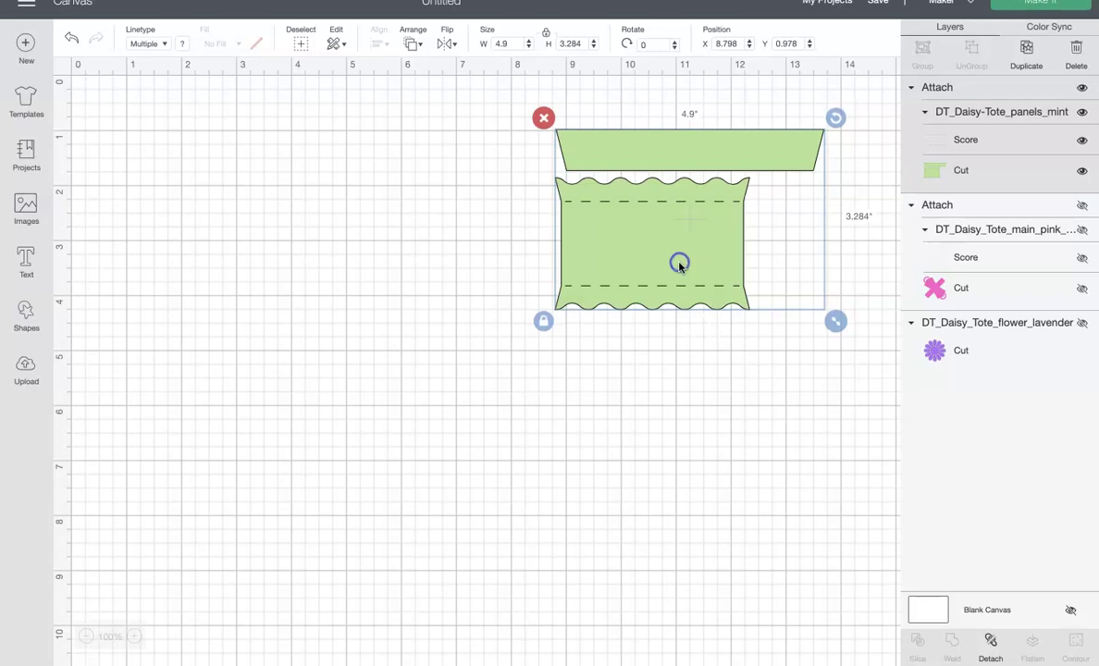
click(1083, 88)
- Upload flower_white.svg from the SVG folder as a new image
click(25, 367)
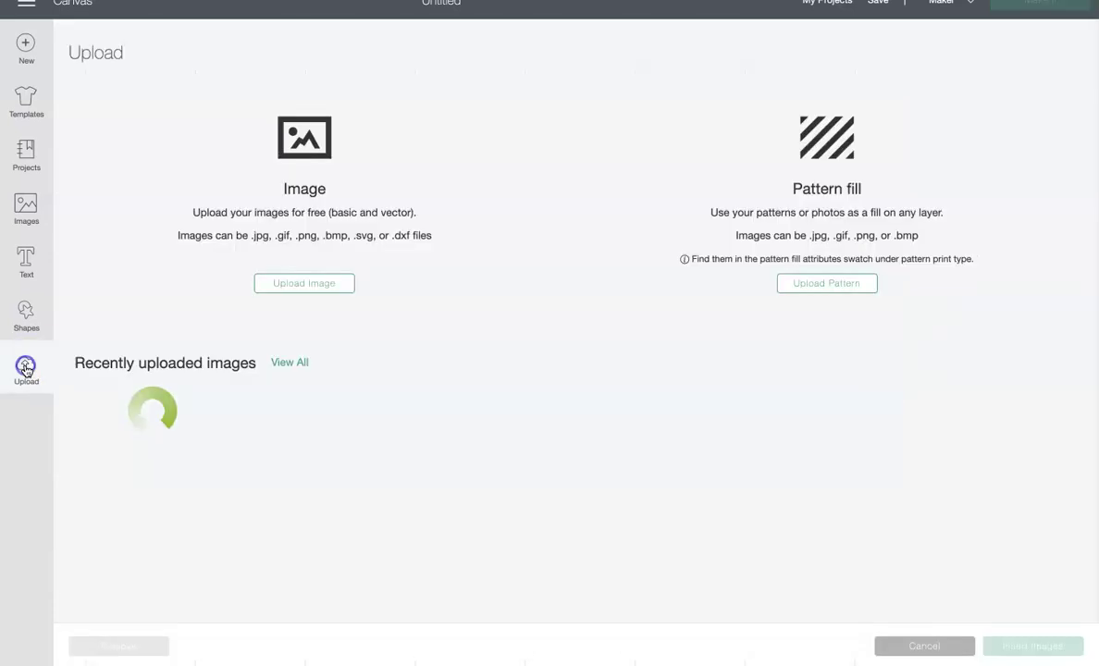
click(300, 279)
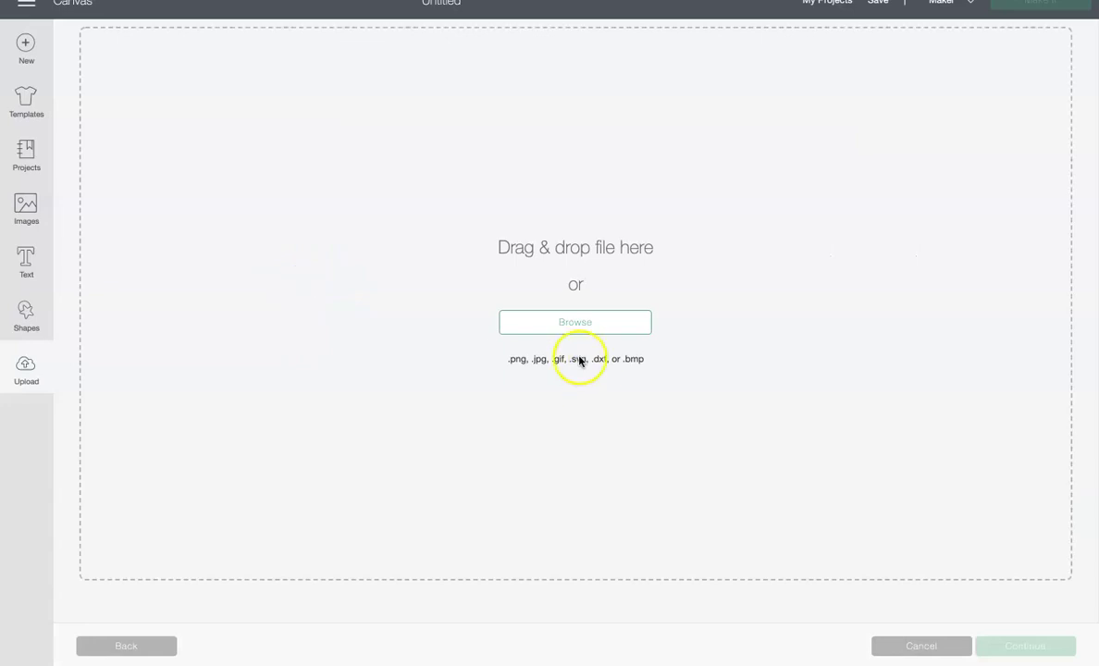
click(555, 321)
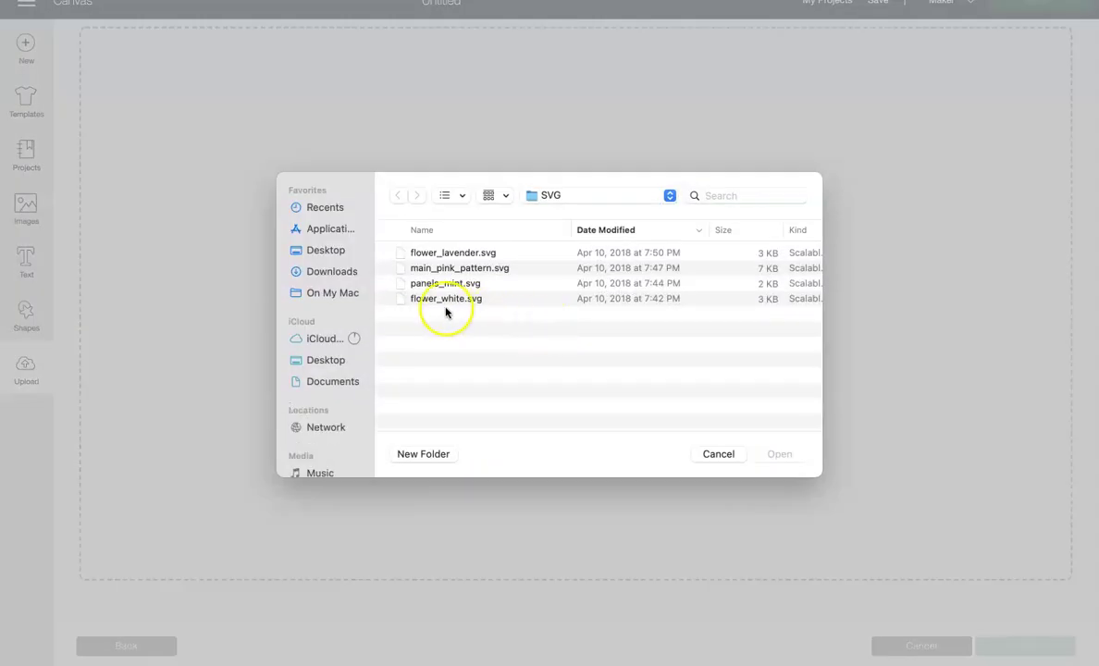
click(419, 299)
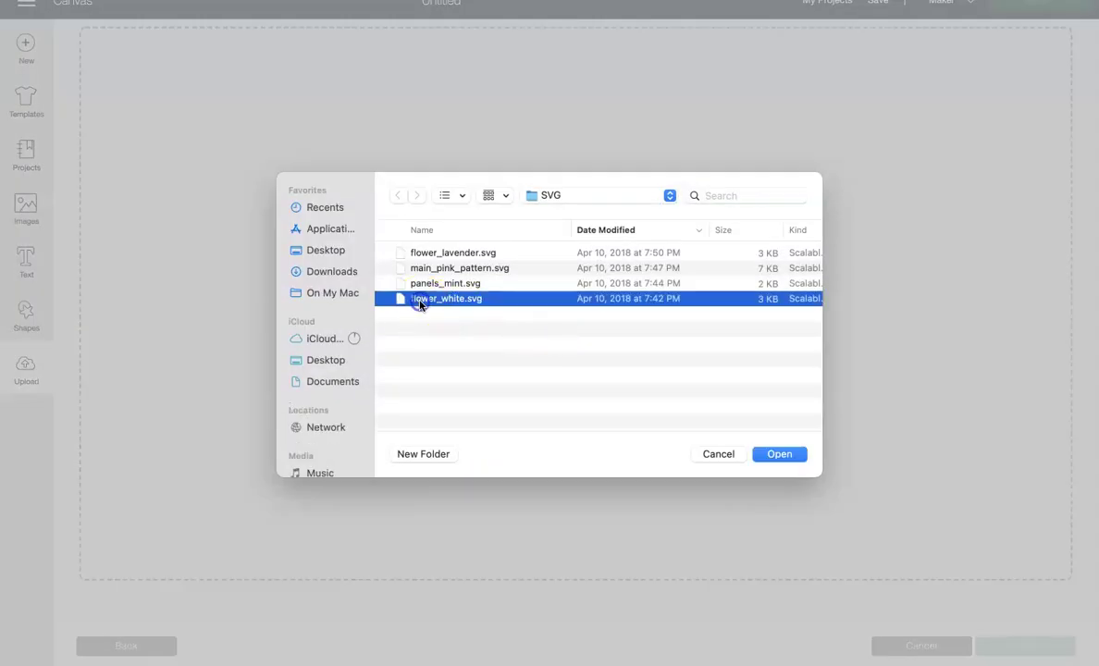
click(786, 459)
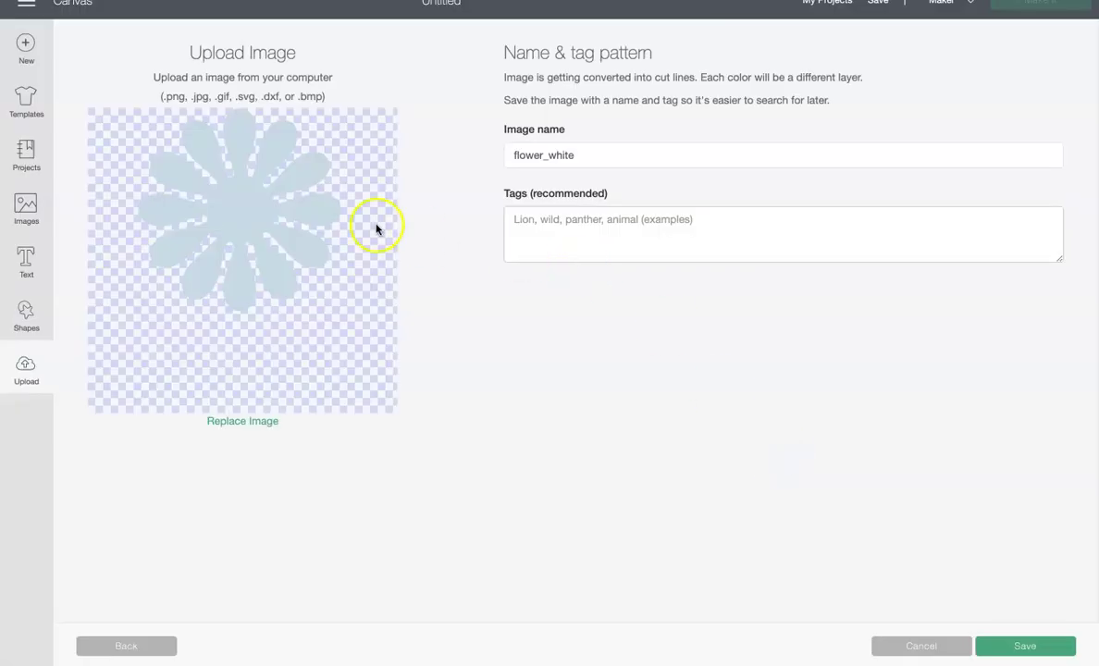
- Name the white flower image DT_Daisy_Tote_flower_white and tag it "bag, tote, daisy"
click(511, 154)
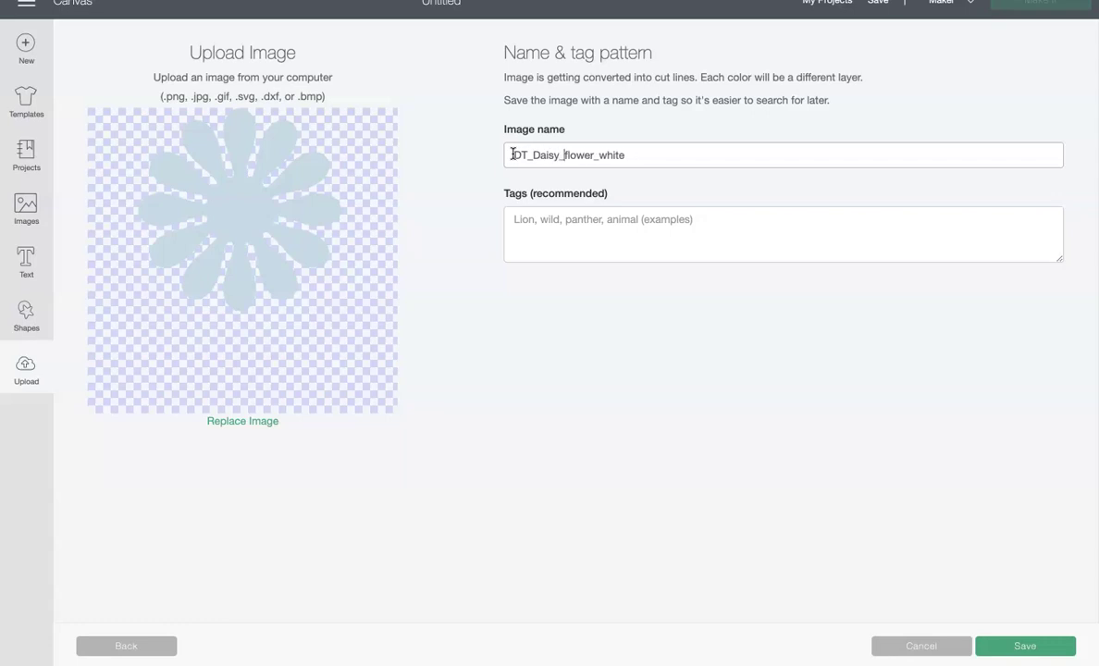
click(524, 230)
text(bag, tote)
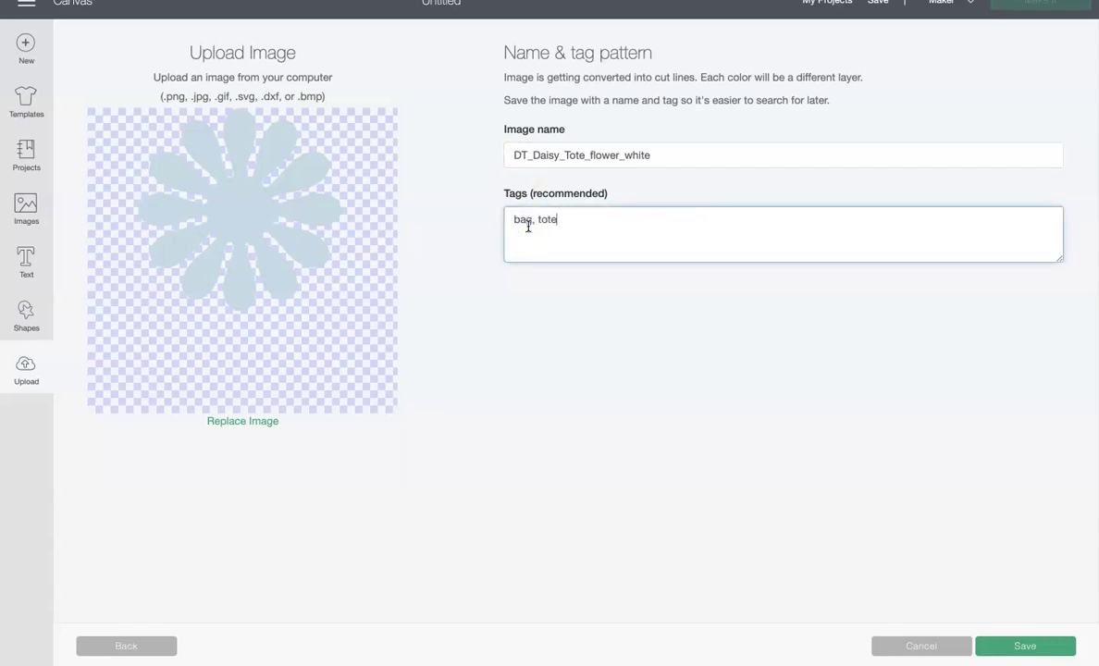
text(, daisy)
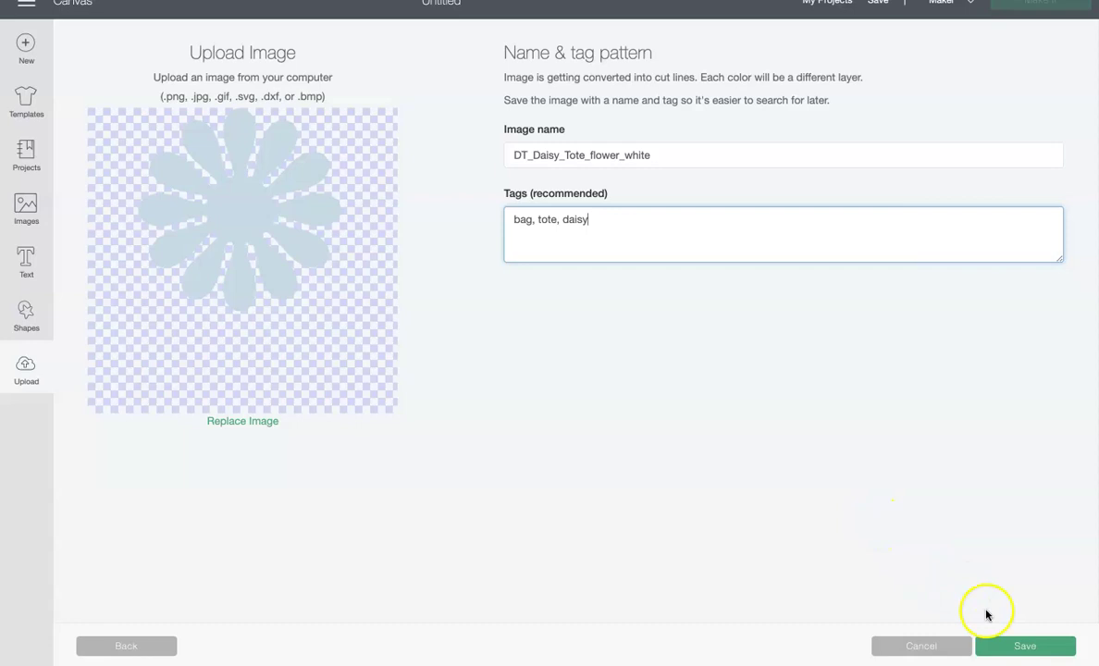
- Save the white flower upload, insert it on the canvas and move it up near the canvas's upper-right area
click(1005, 642)
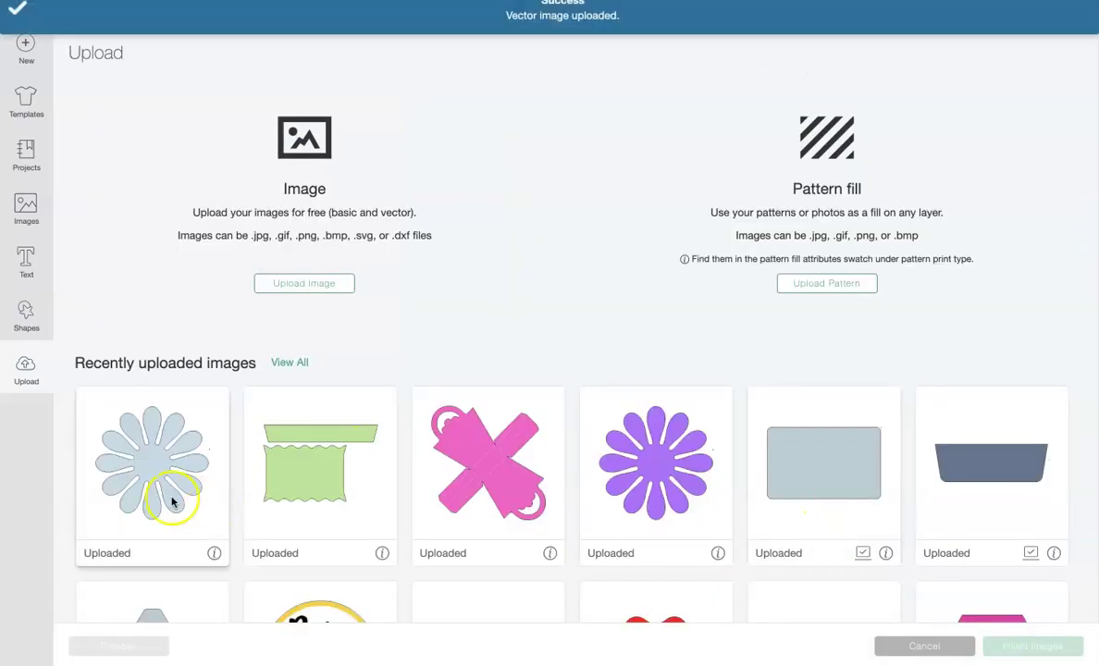
click(148, 476)
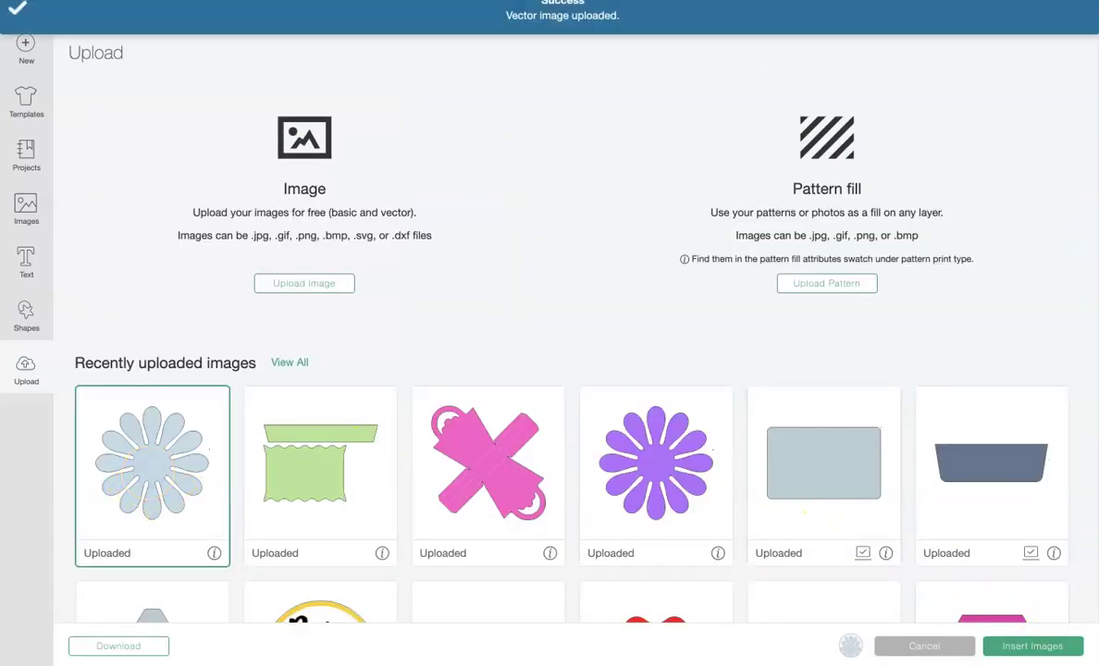
click(1035, 646)
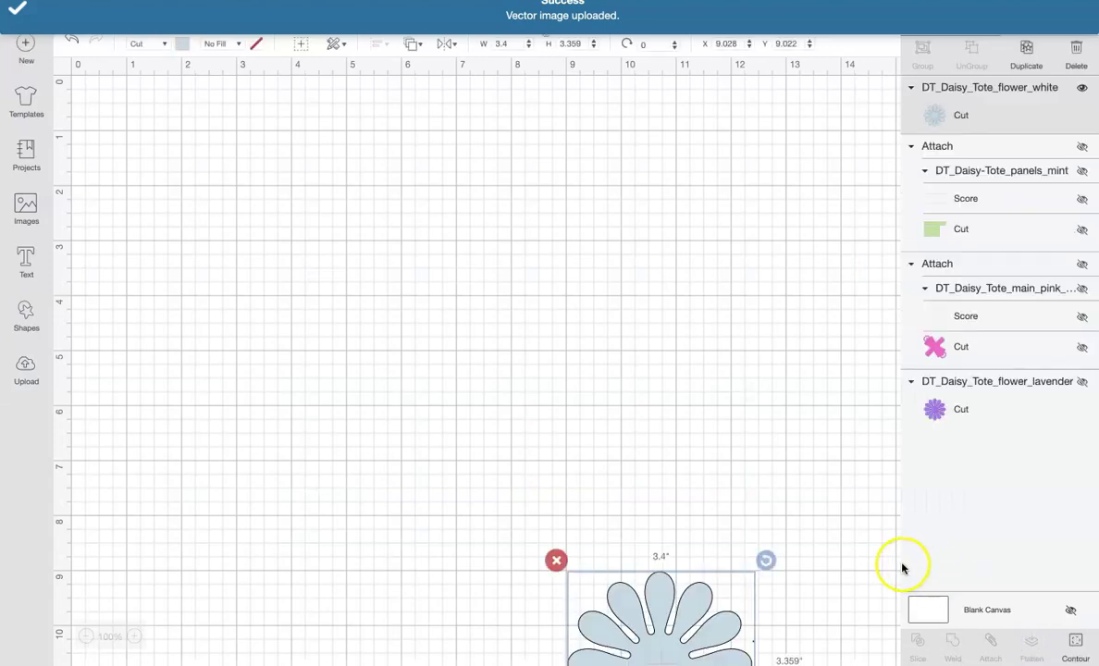
mouse_move(660, 627)
mouse_down()
mouse_move(662, 380)
mouse_move(689, 363)
mouse_move(785, 187)
mouse_move(784, 203)
mouse_up()
- Show the hidden mint panels, pink main piece and lavender flower on the canvas again
click(1077, 150)
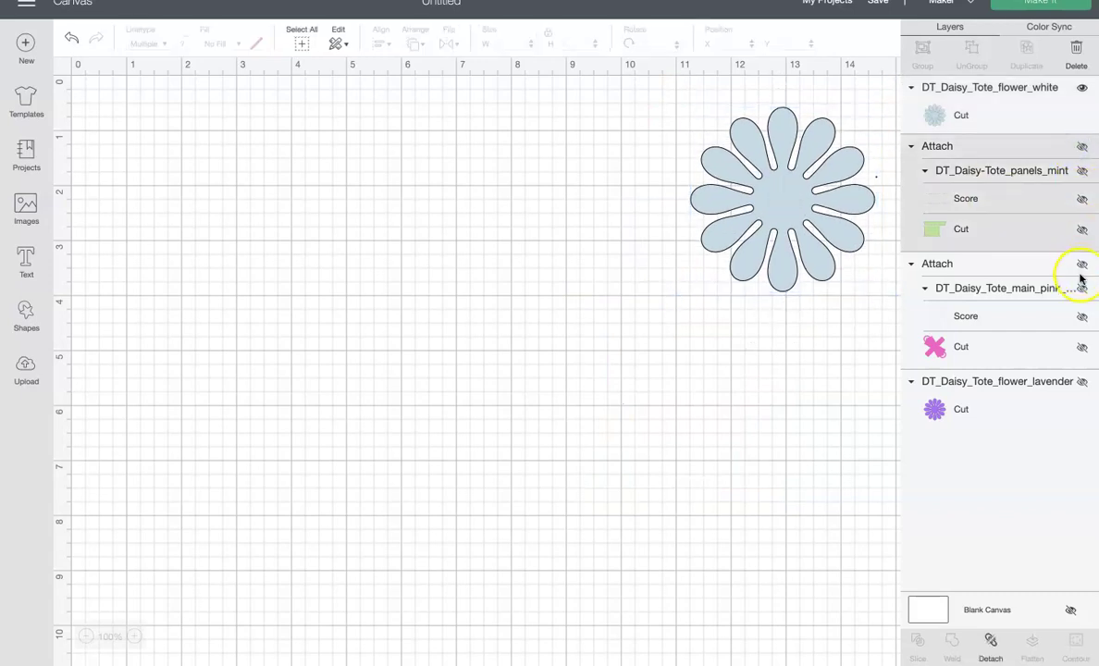
click(1082, 145)
click(1081, 263)
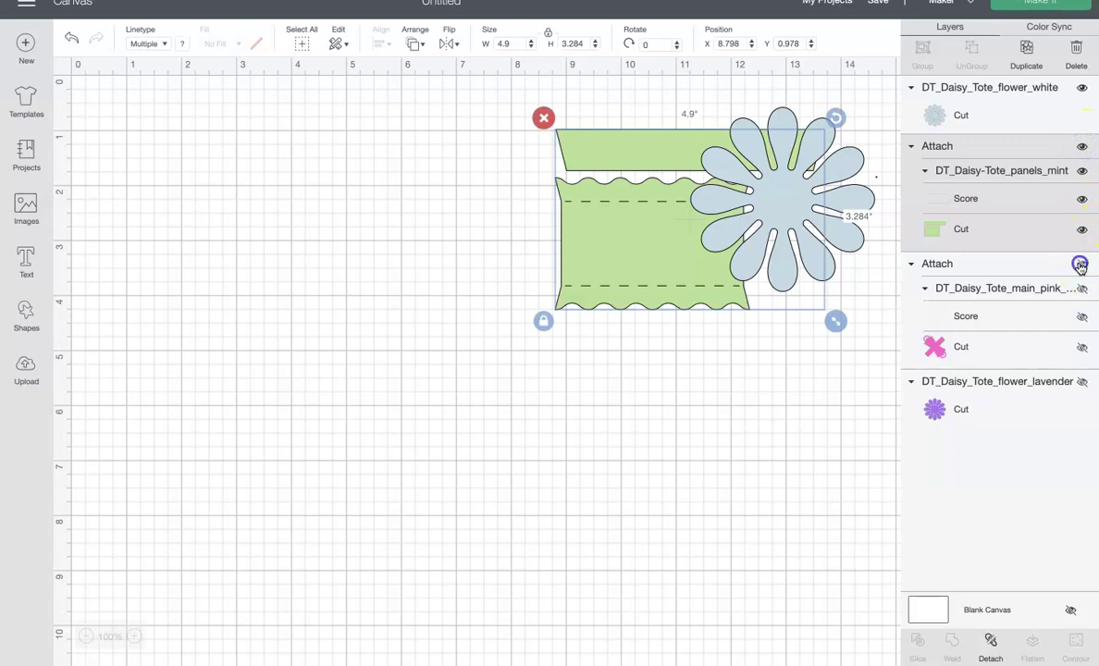
click(1081, 381)
- Spread out the pieces: pink tote below, mint panels upper left, white flower beside them, lavender flower at about X 11.1, Y 0.7
drag(412, 293, 394, 490)
drag(632, 270, 195, 233)
drag(775, 216, 536, 214)
drag(743, 204, 738, 189)
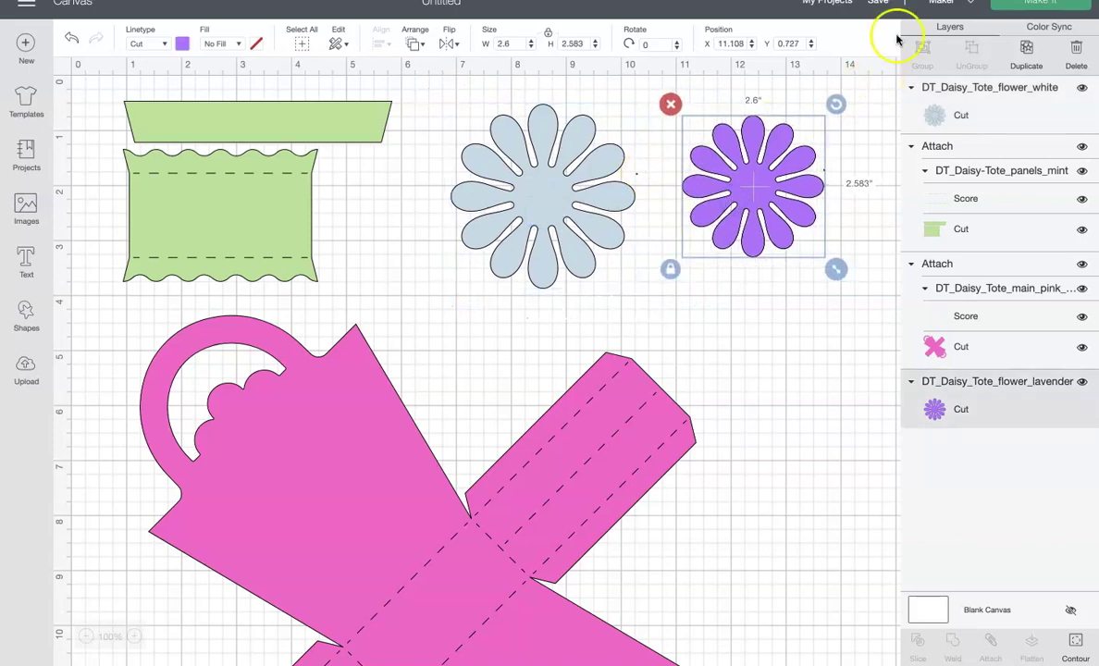
- Save the project as DT Mini Daisy Tote and deselect the lavender flower
click(876, 3)
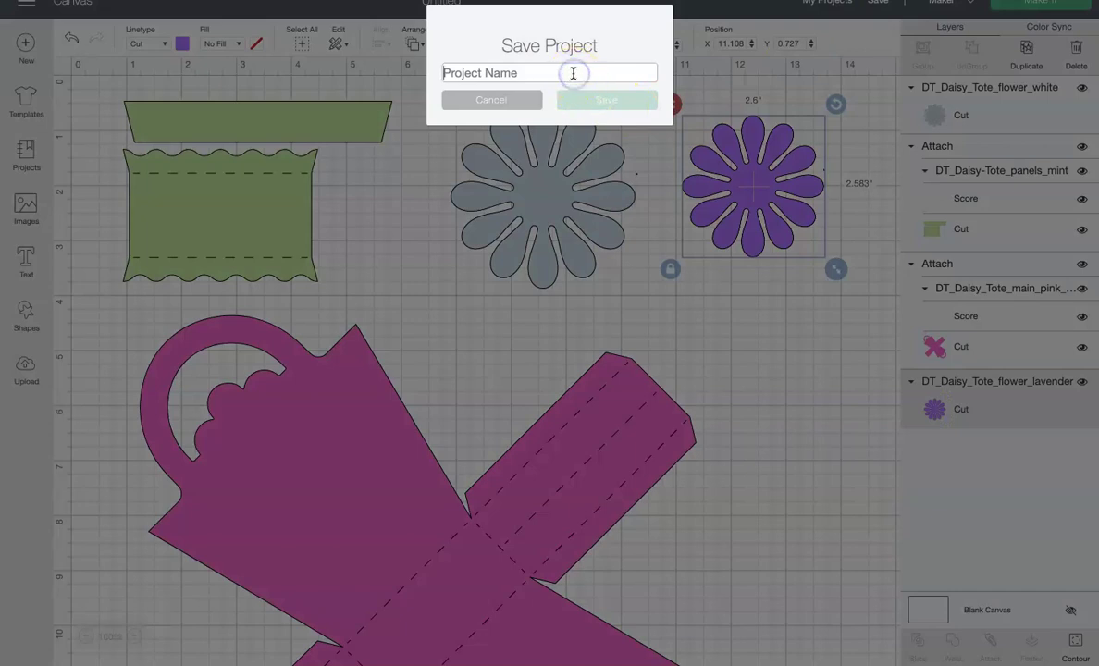
text(DT Mini Daisy)
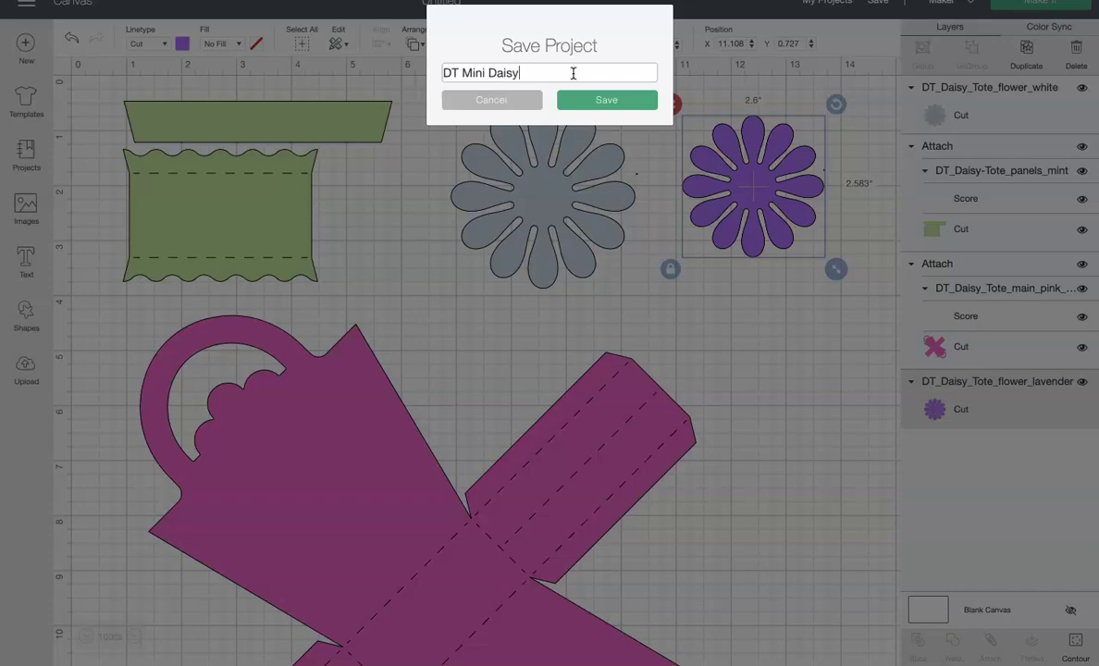
text( Tote)
click(599, 102)
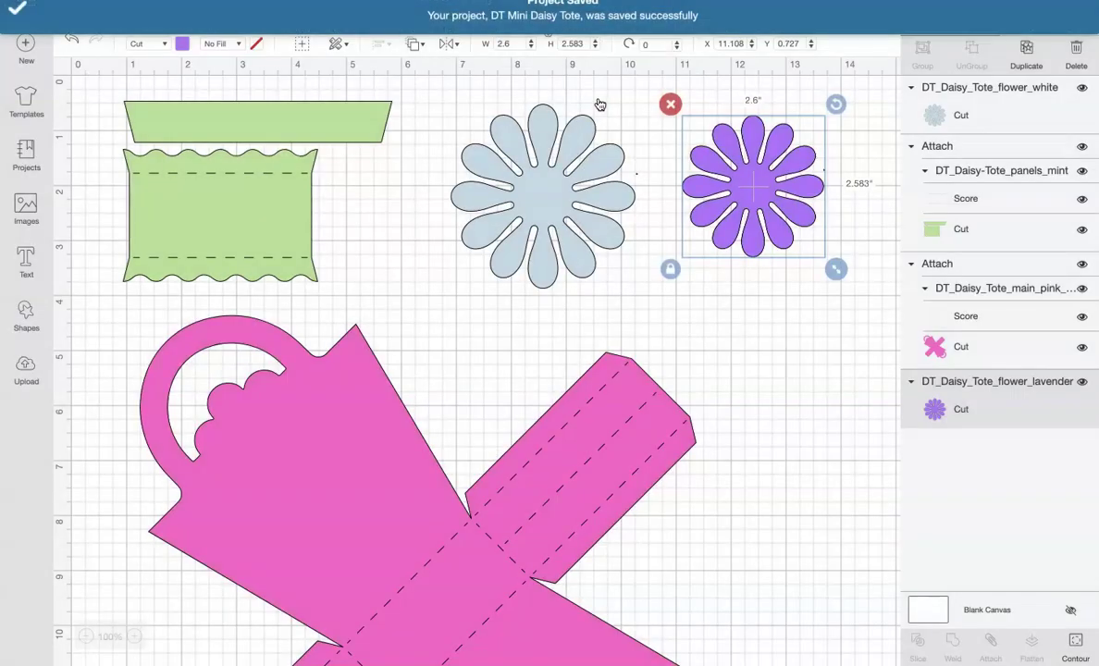
click(816, 212)
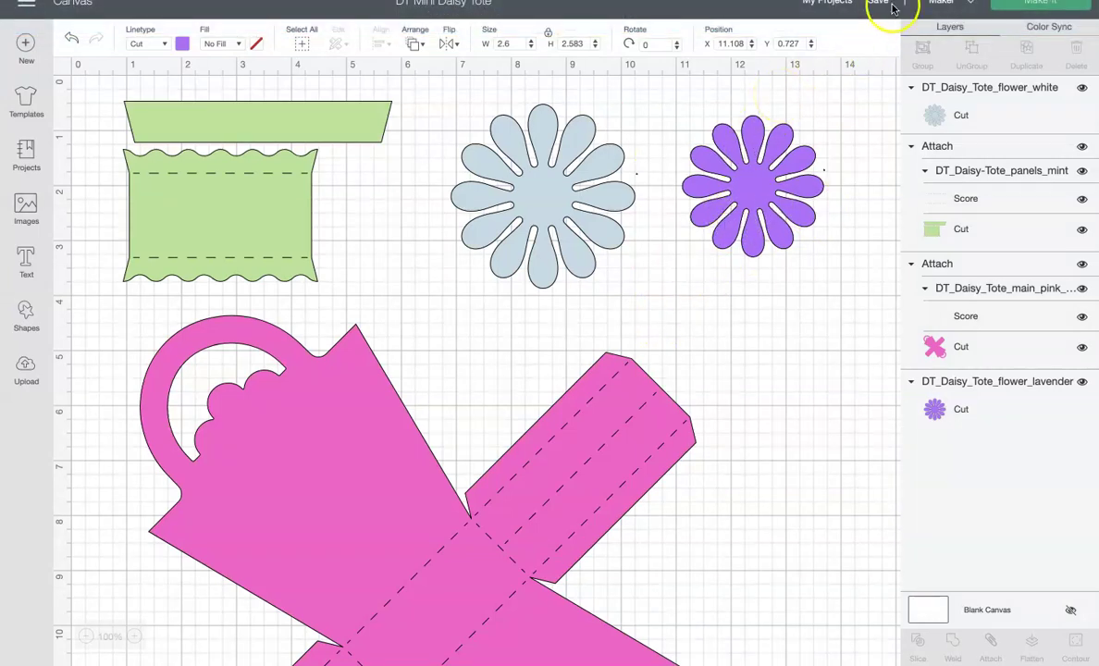
- Reopen the saved DT Mini Daisy Tote project on the canvas for customizing
click(826, 3)
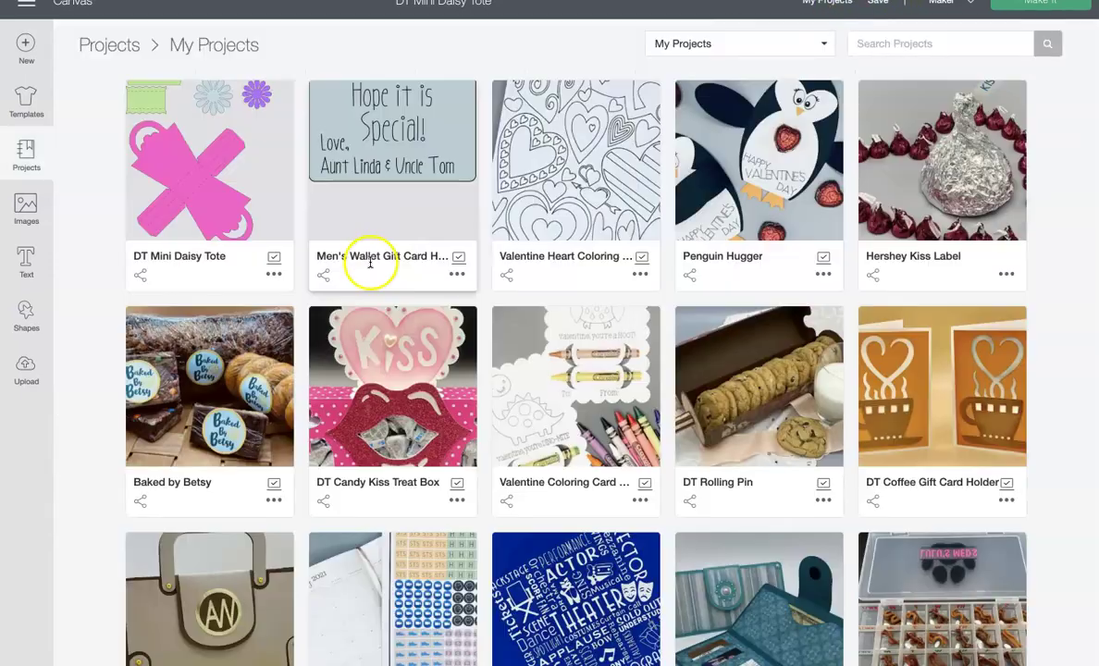
click(209, 222)
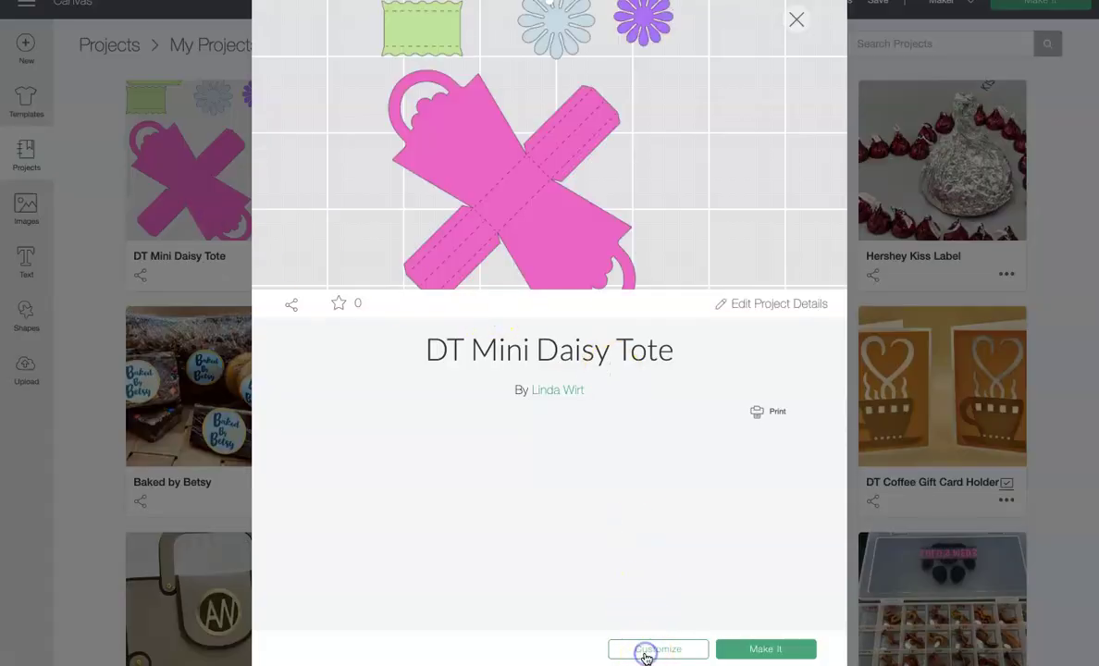
click(645, 651)
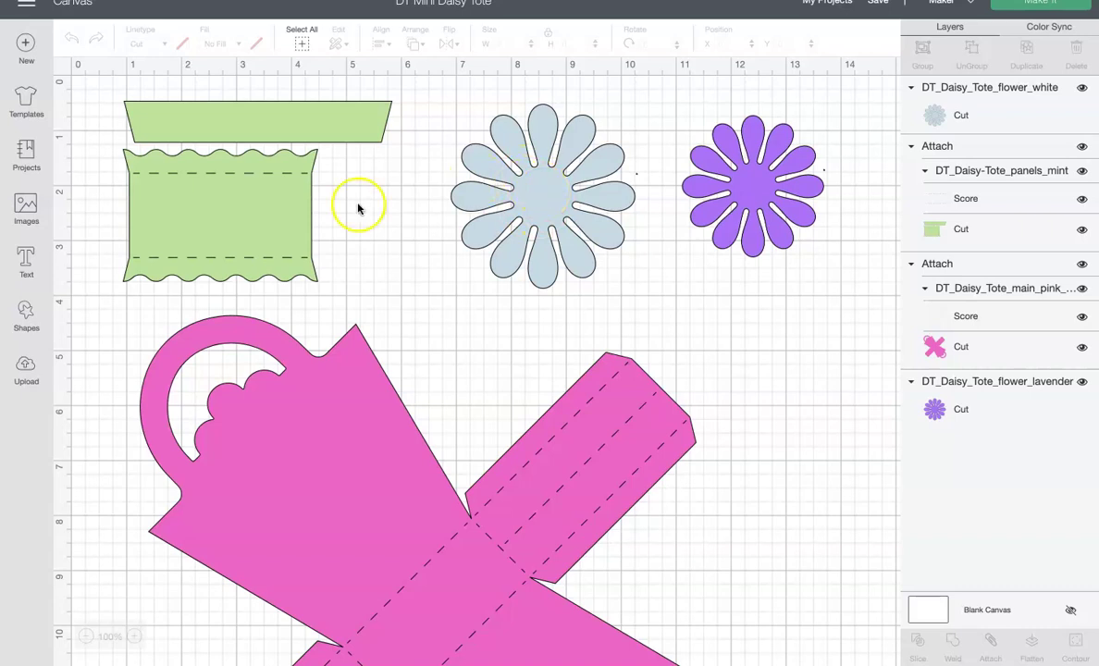
- Review the recently uploaded images, including the four Daisy Tote pieces
click(27, 366)
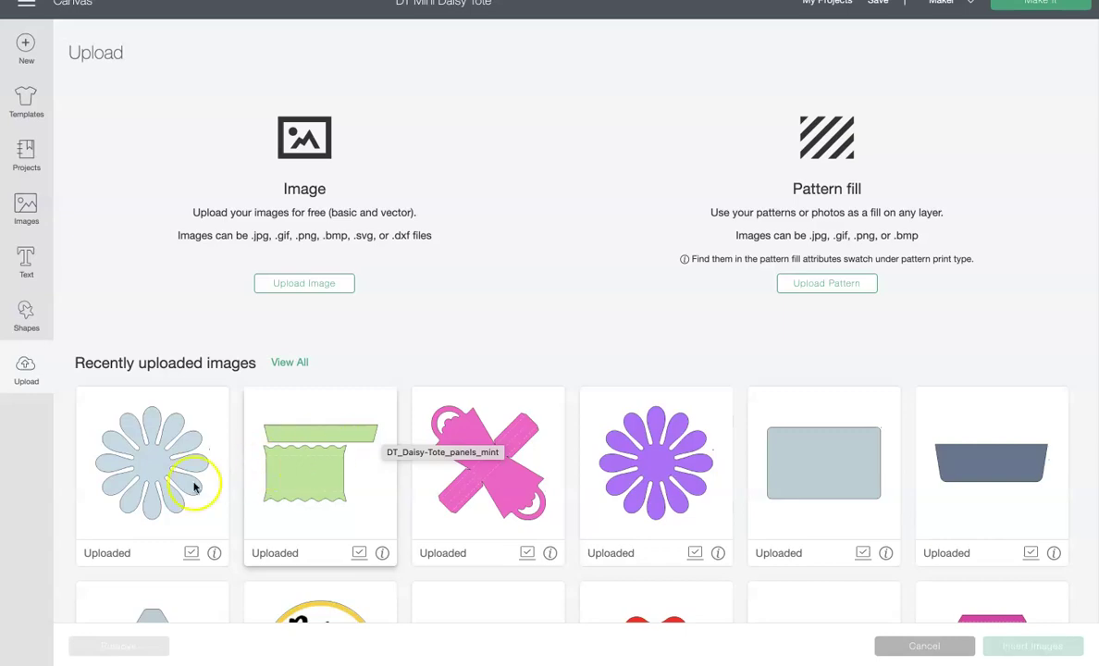
click(153, 468)
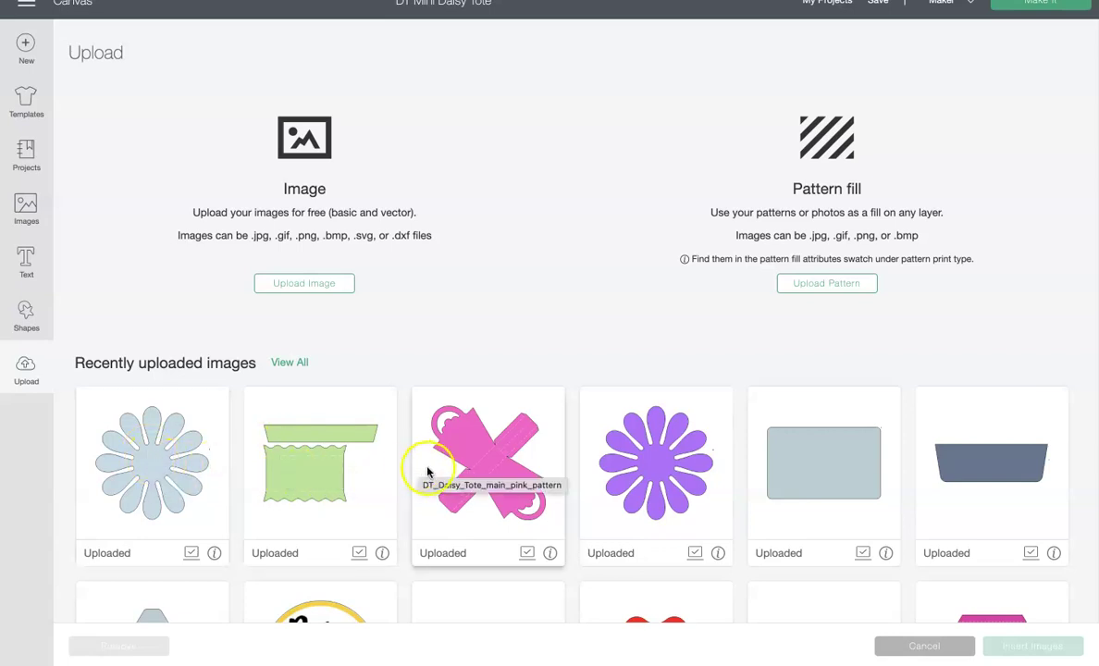
scroll(438, 475, down, 1)
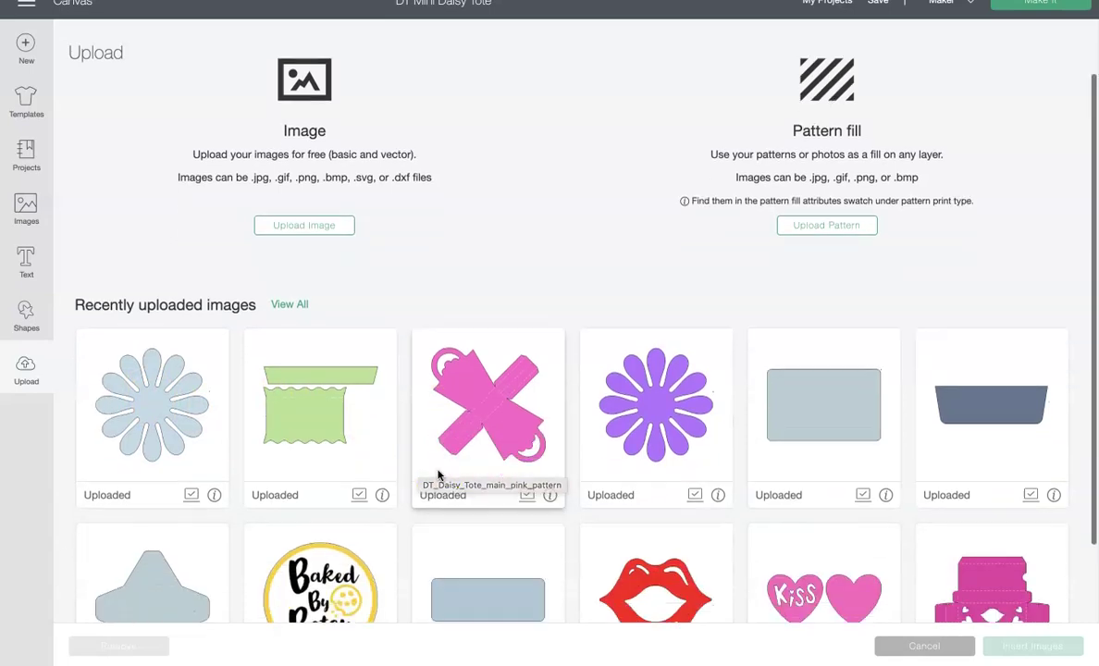
scroll(438, 475, up, 1)
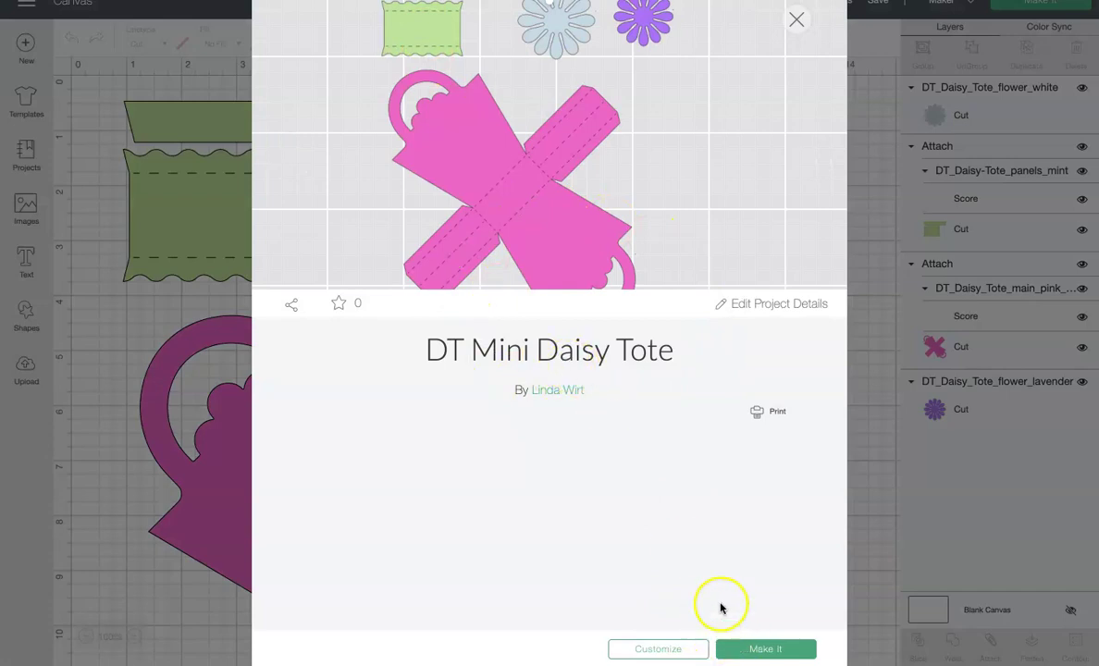
- Close the DT Mini Daisy Tote project details and quit Cricut Design Space
mouse_move(825, 150)
click(796, 19)
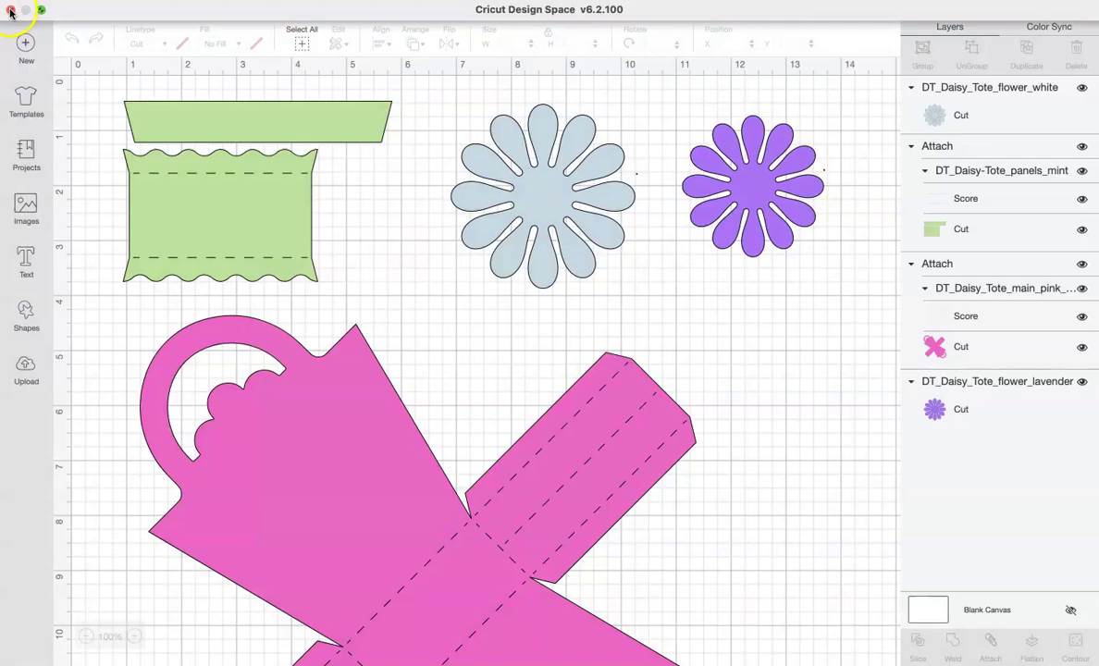
click(10, 11)
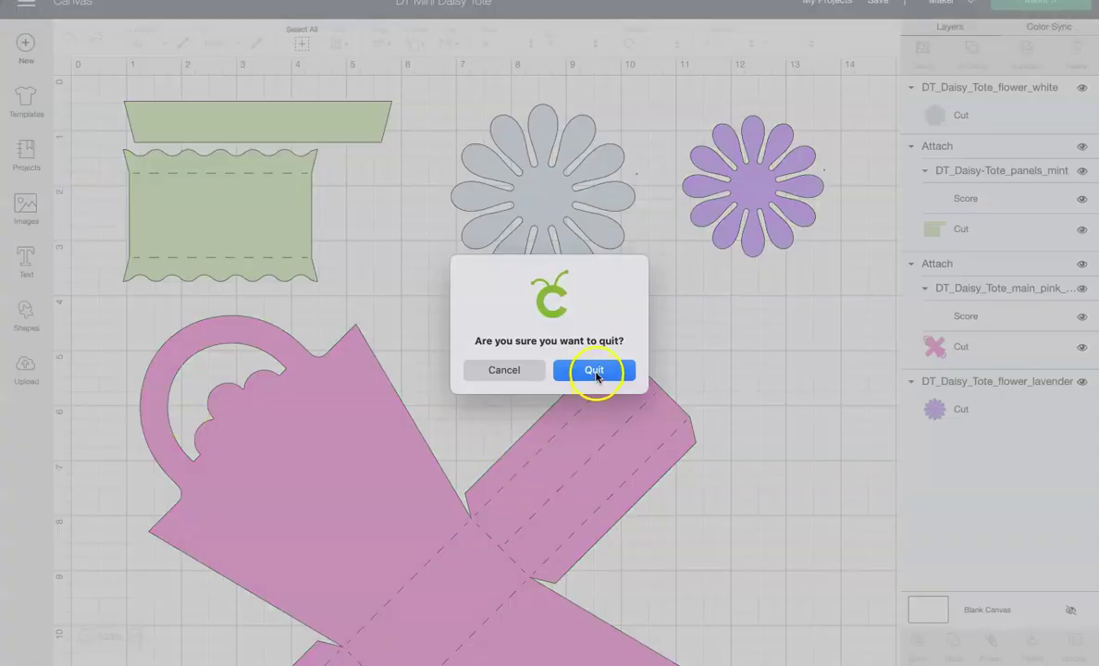
click(594, 371)
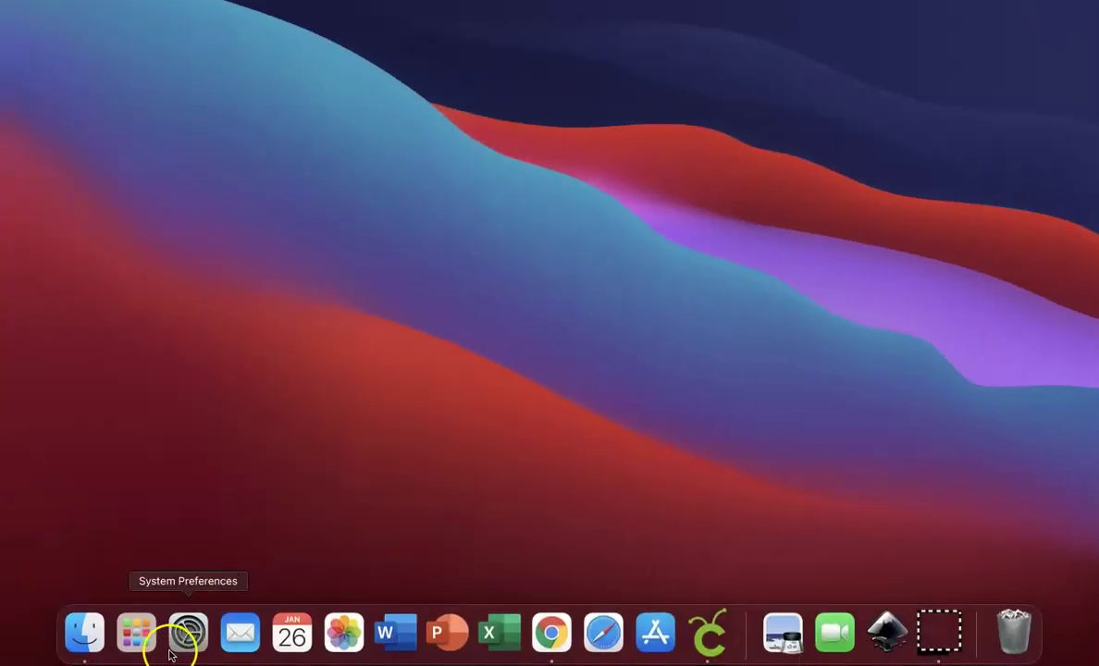
- Switch to Finder and show the Downloads folder in full screen
click(86, 632)
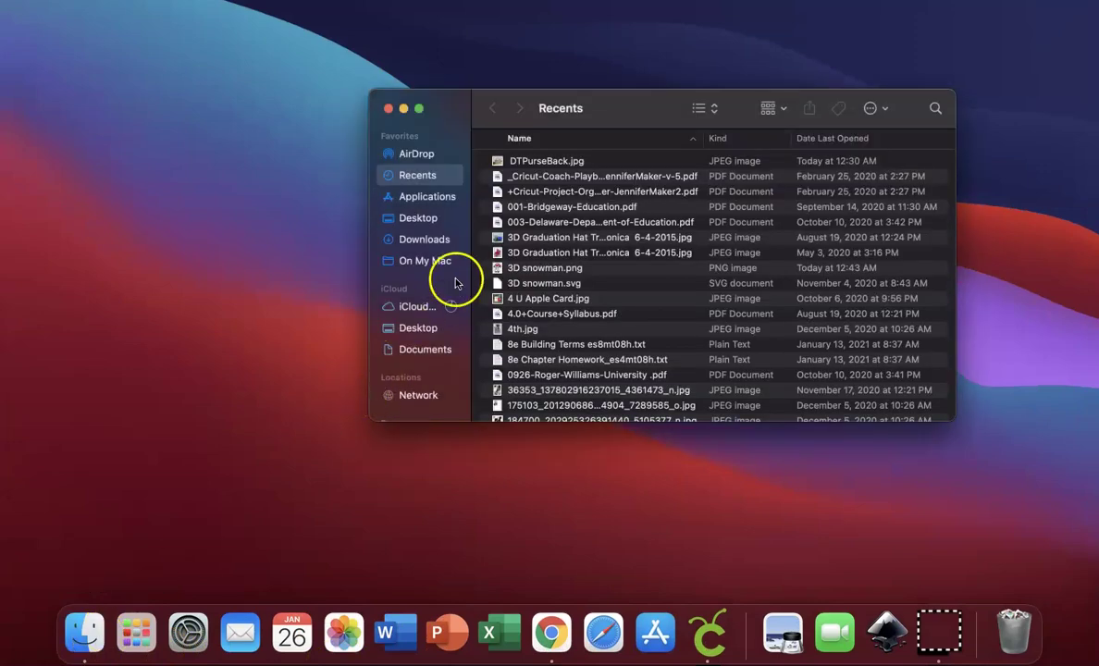
click(422, 239)
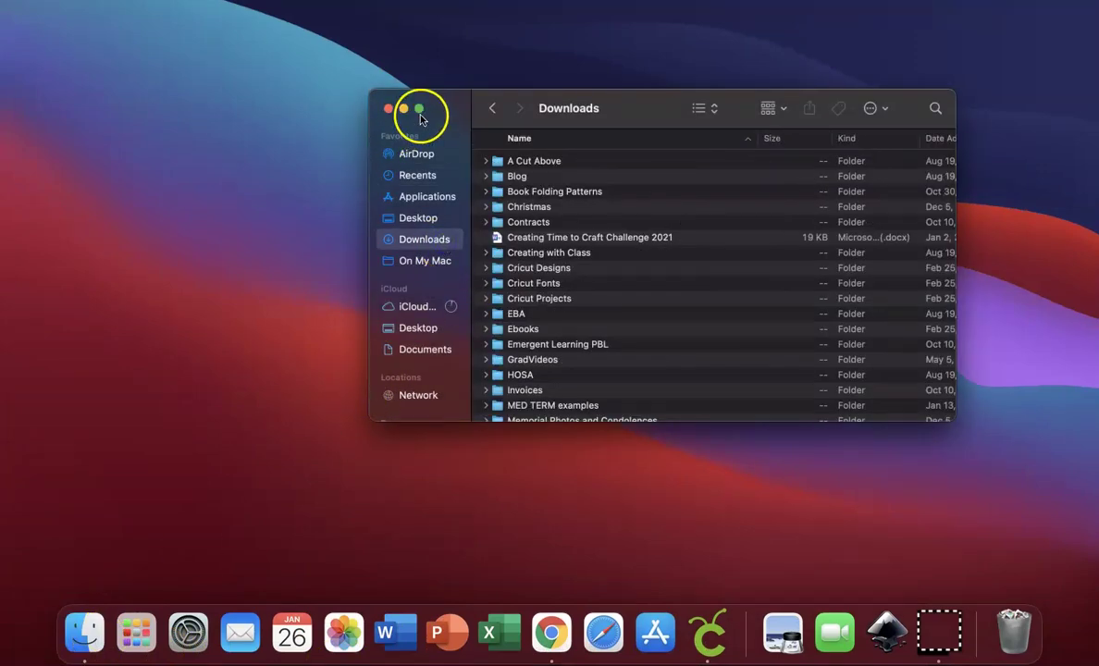
click(419, 112)
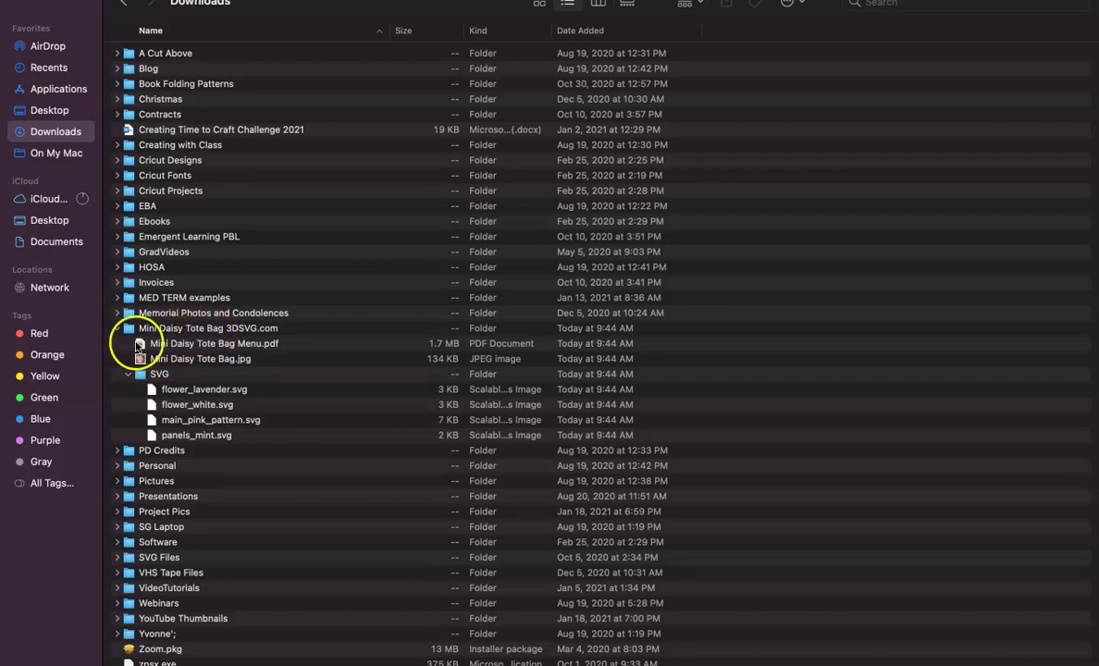
- Move the Mini Daisy Tote Bag 3DSVG.com folder into the SVG Files folder and expand SVG Files
click(116, 329)
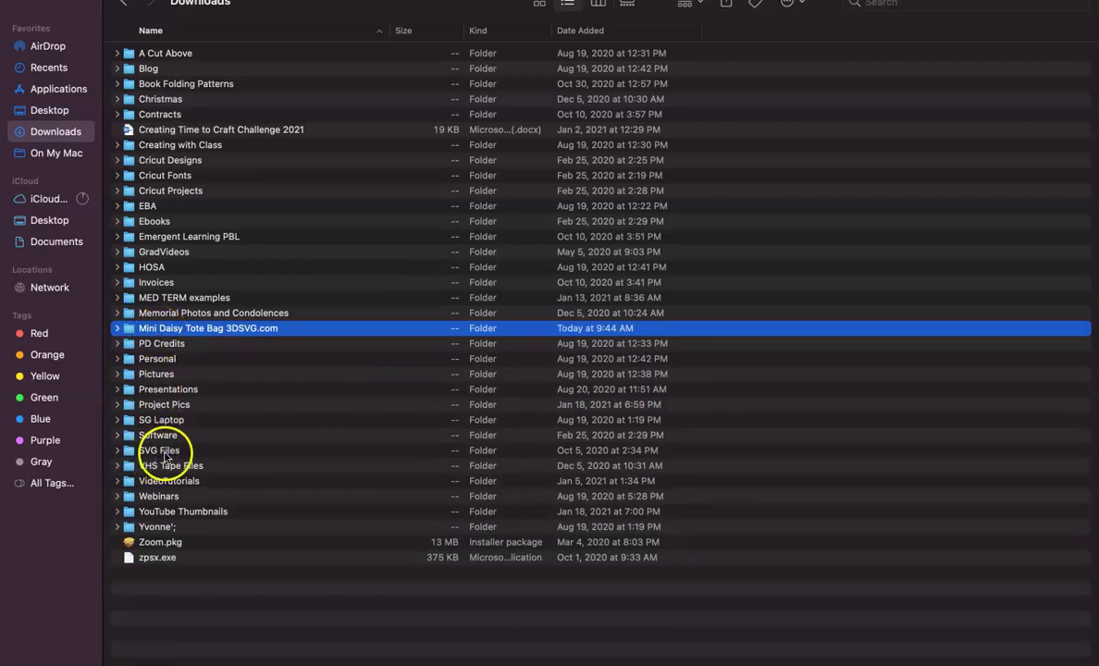
drag(172, 328, 170, 455)
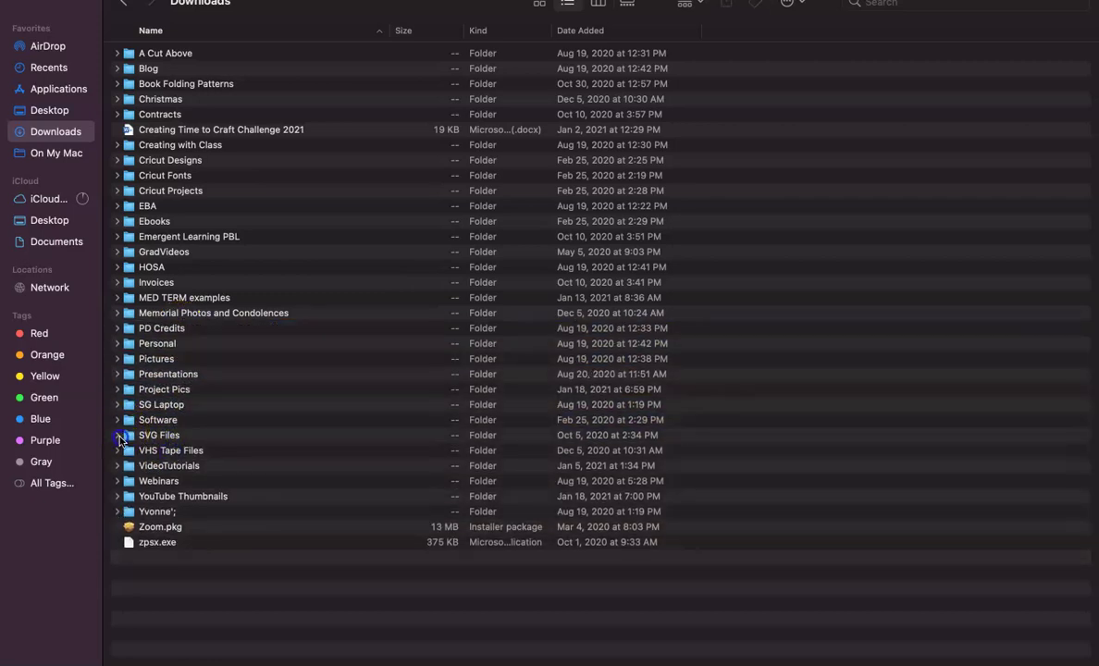
click(118, 436)
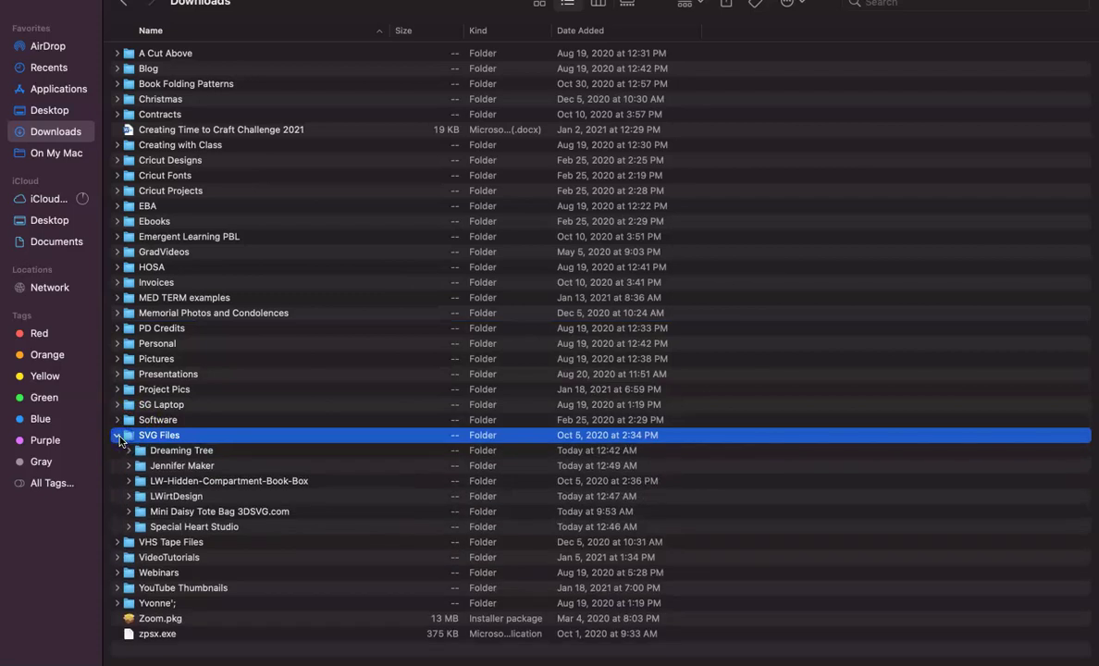
- Examine the contents of the Dreaming Tree folder and the next three designer folders inside SVG Files
click(172, 440)
click(128, 451)
scroll(185, 499, down, 3)
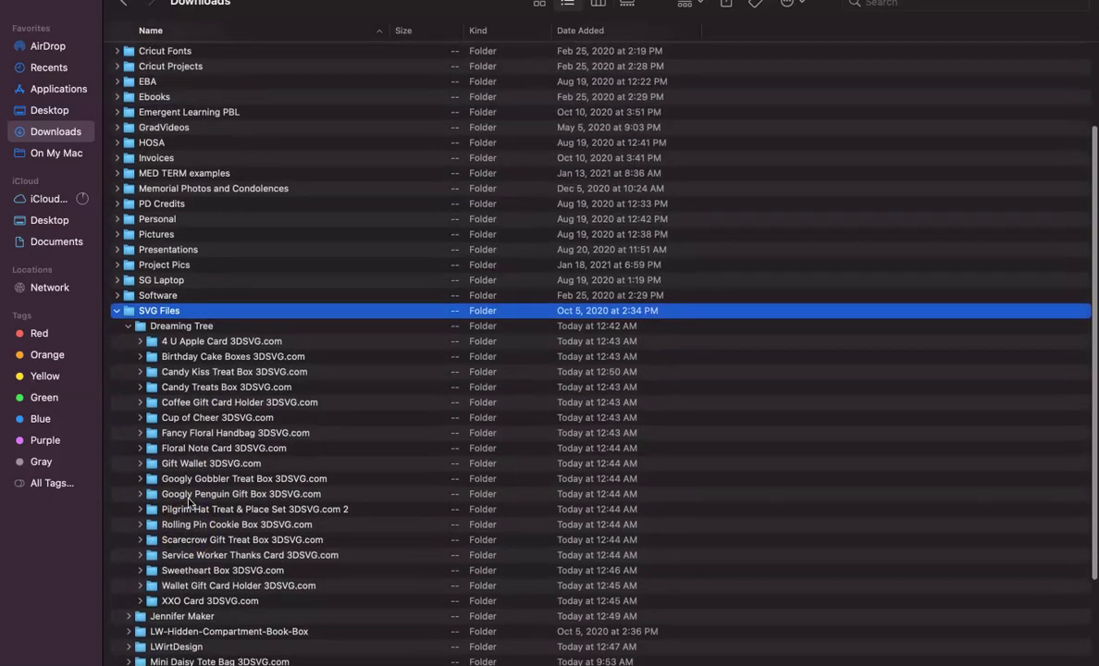
click(128, 326)
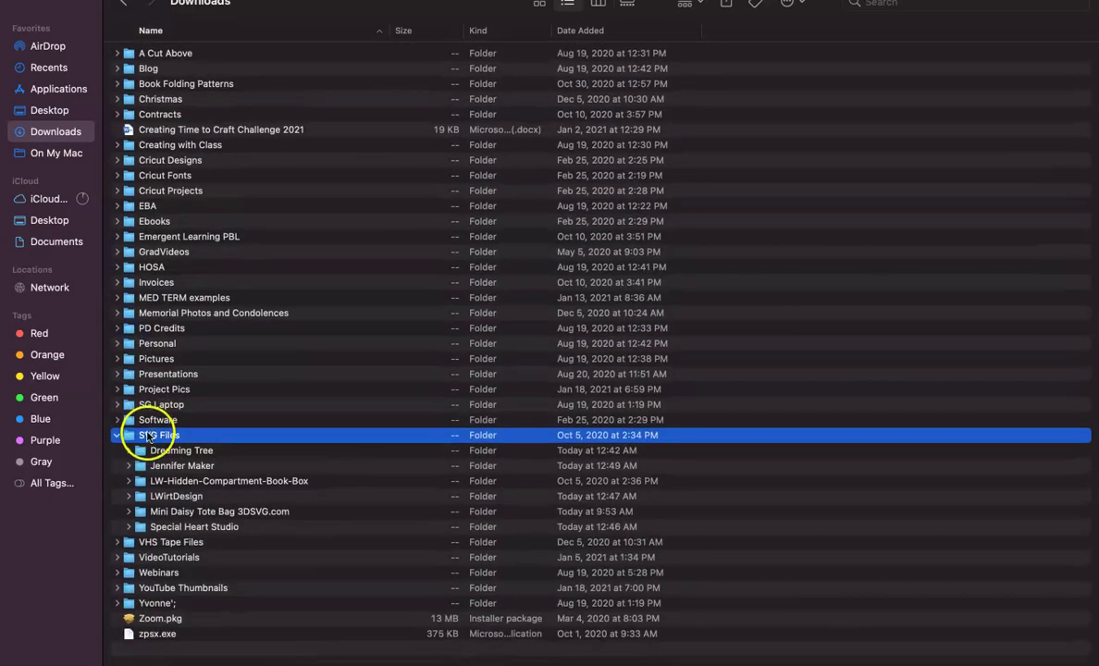
click(128, 466)
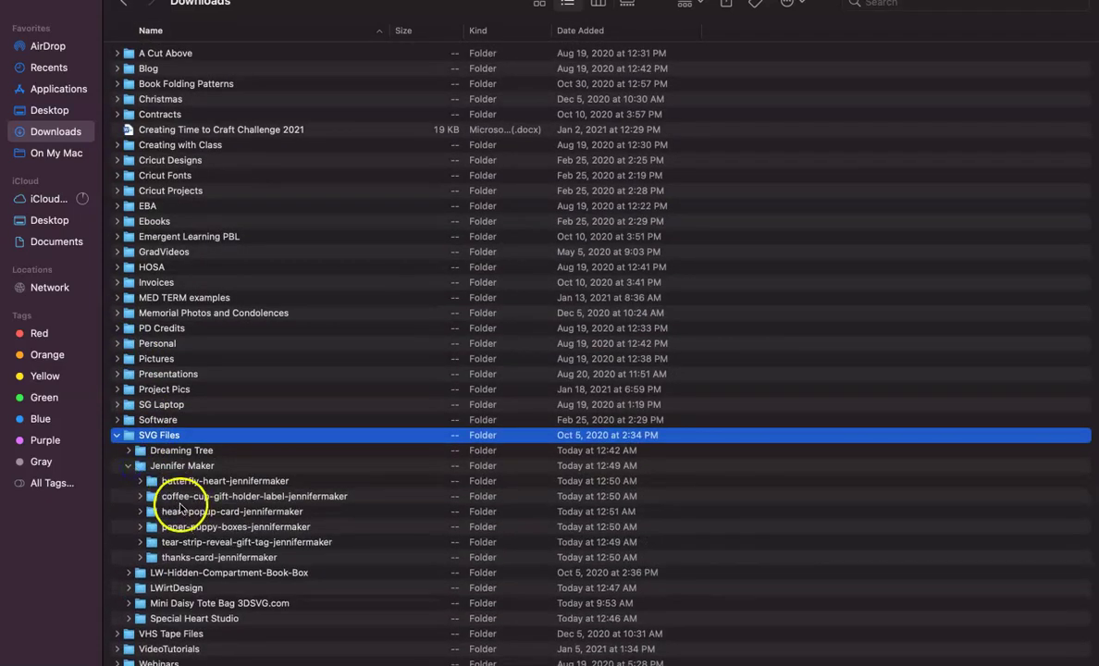
click(129, 465)
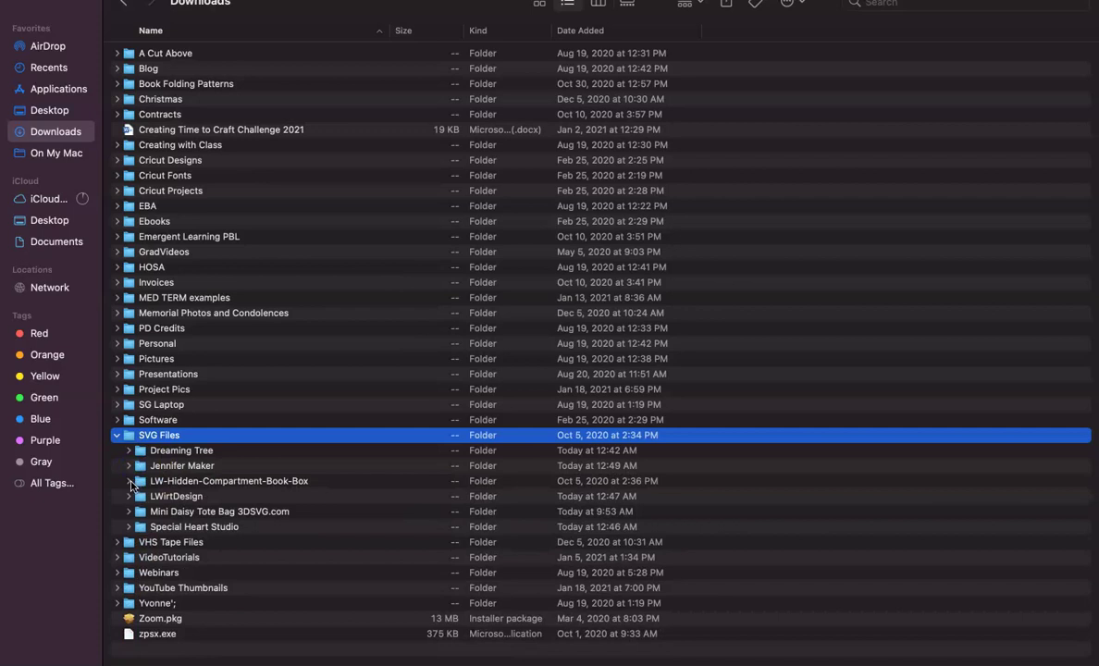
click(128, 481)
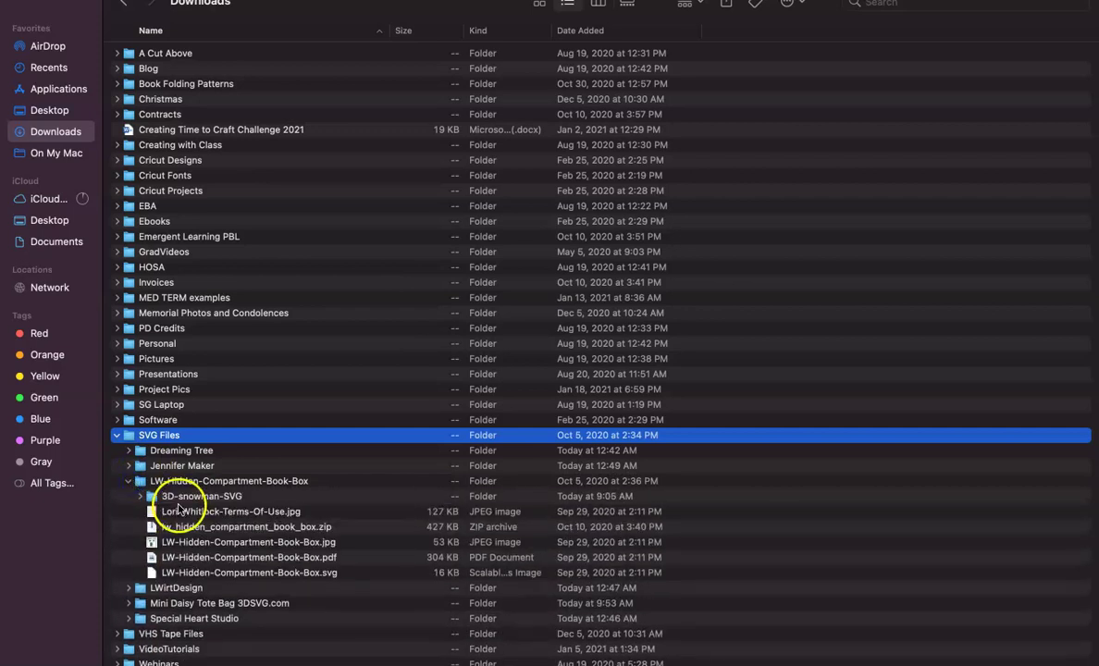
click(128, 481)
click(129, 496)
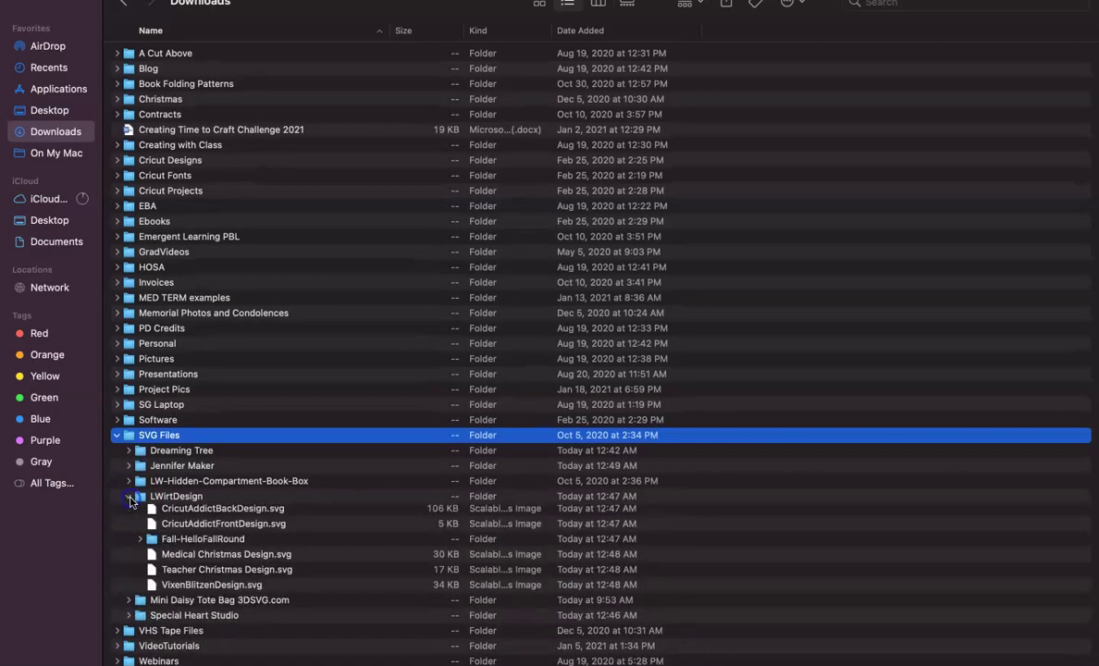
click(128, 495)
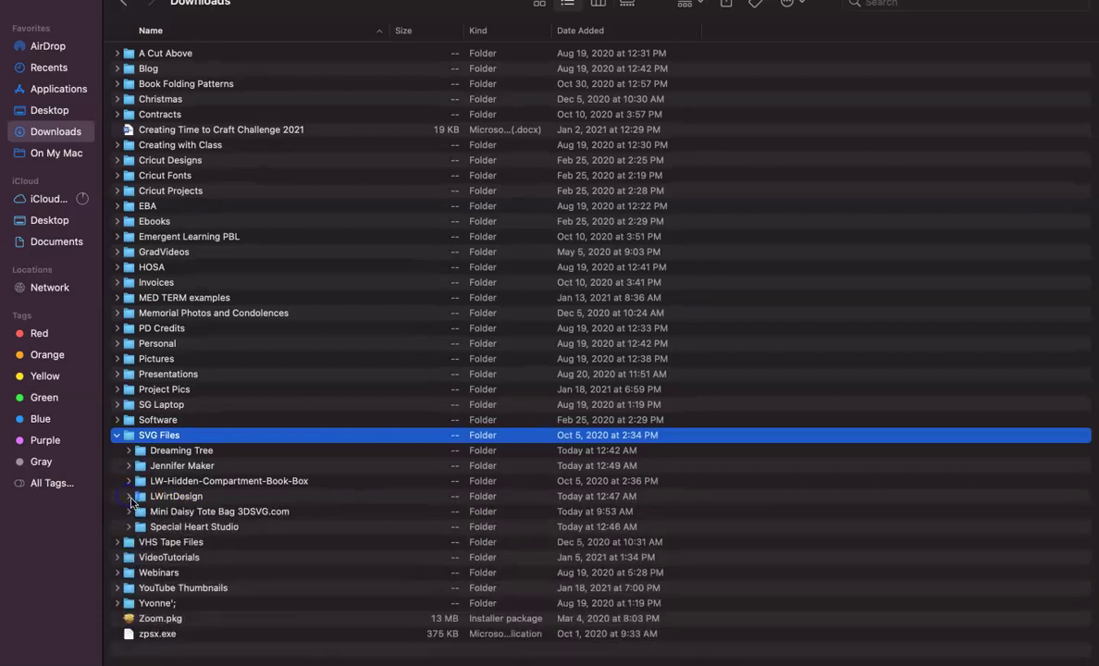
- Move the Mini Daisy Tote Bag 3DSVG.com folder into the Dreaming Tree folder and collapse SVG Files
click(152, 513)
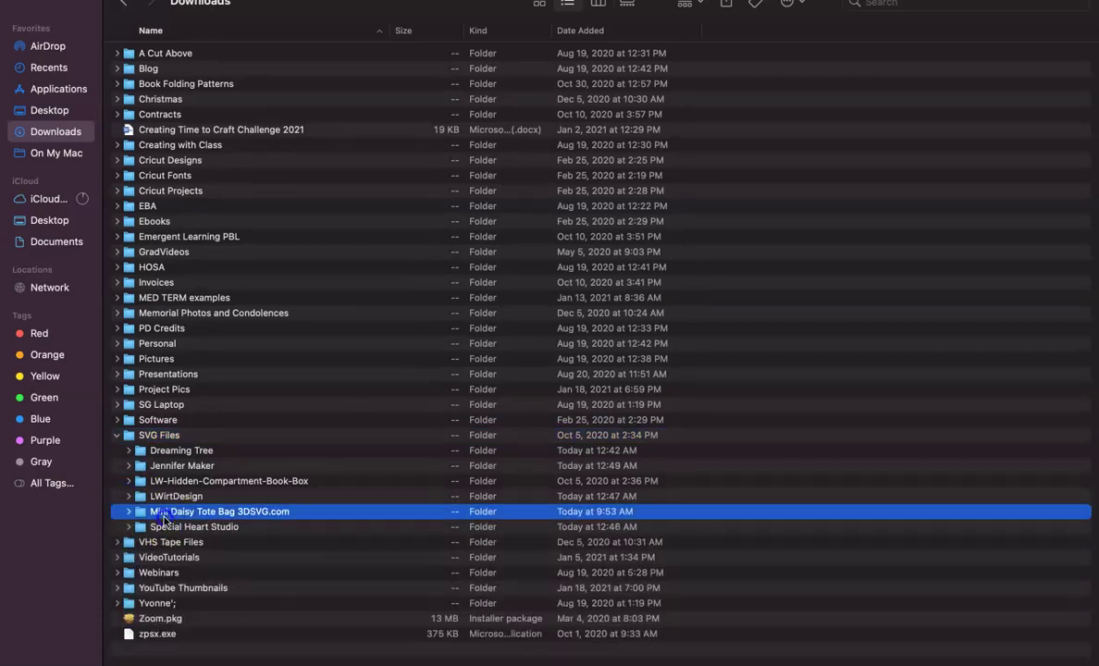
drag(169, 505, 173, 455)
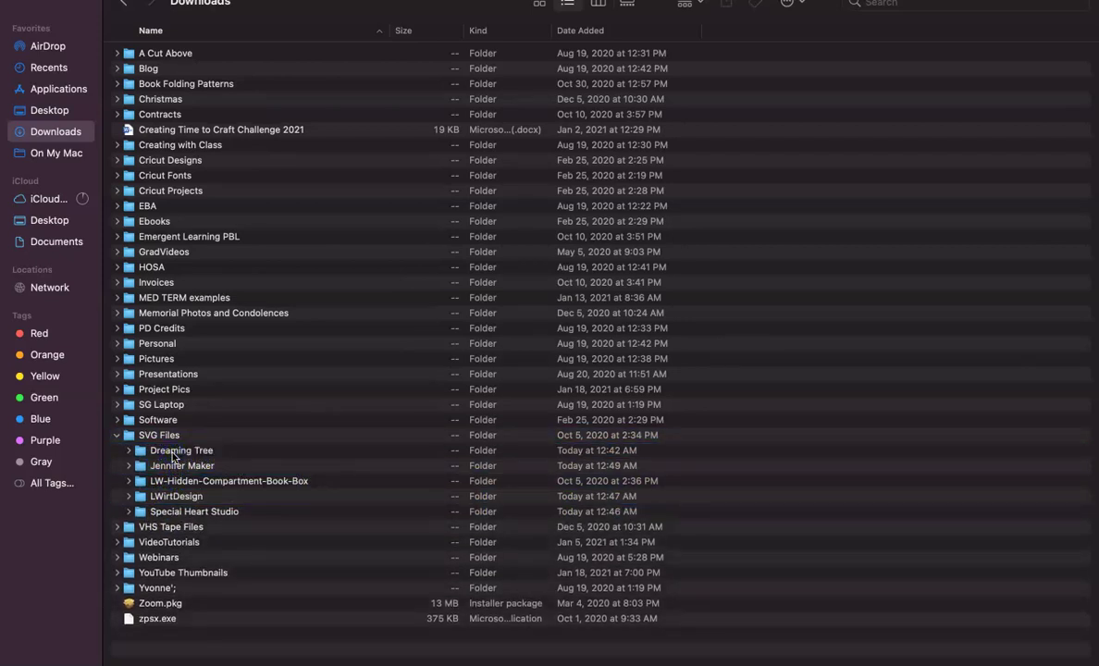
click(117, 440)
click(119, 440)
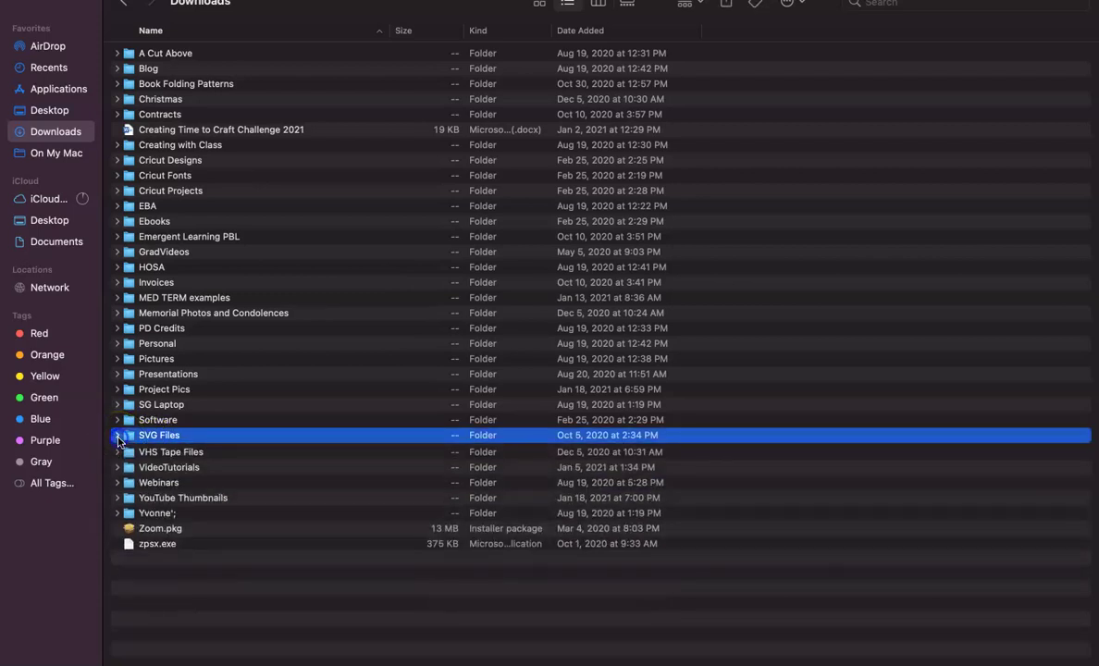